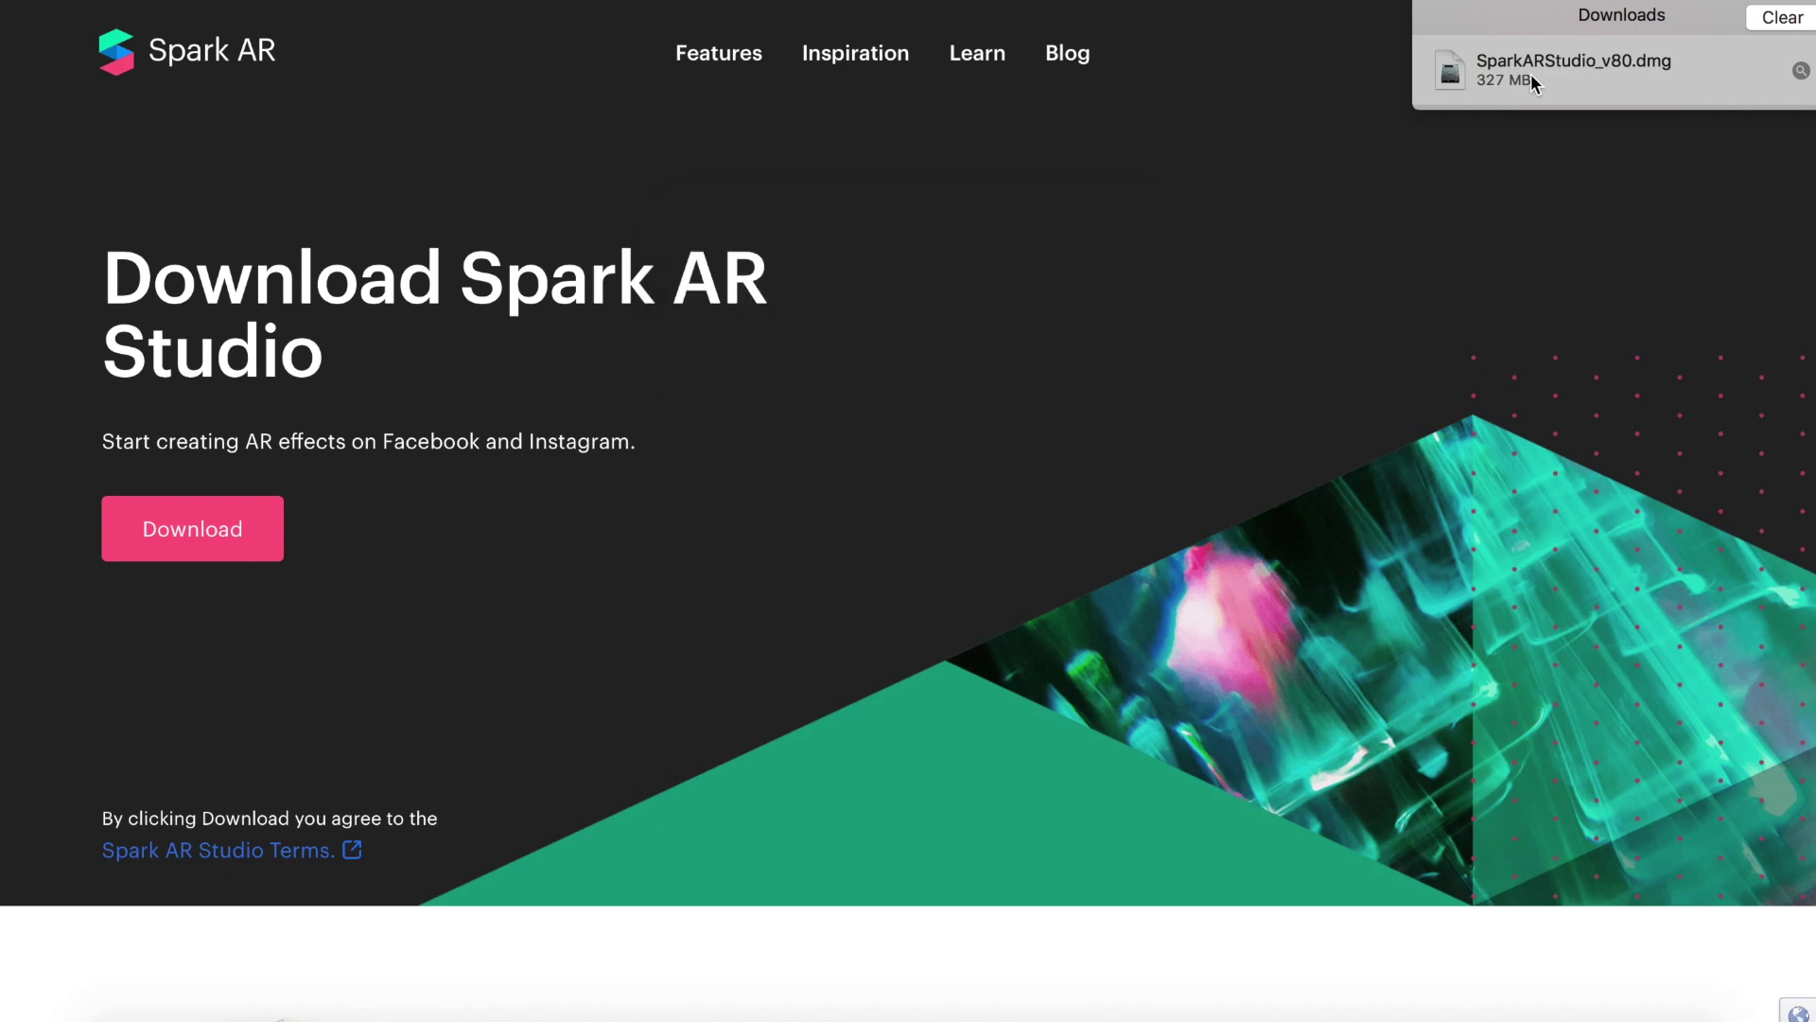
Launch Spark AR Studio from the downloaded disk image, approve opening it, and create a blank project
left_click(793, 188)
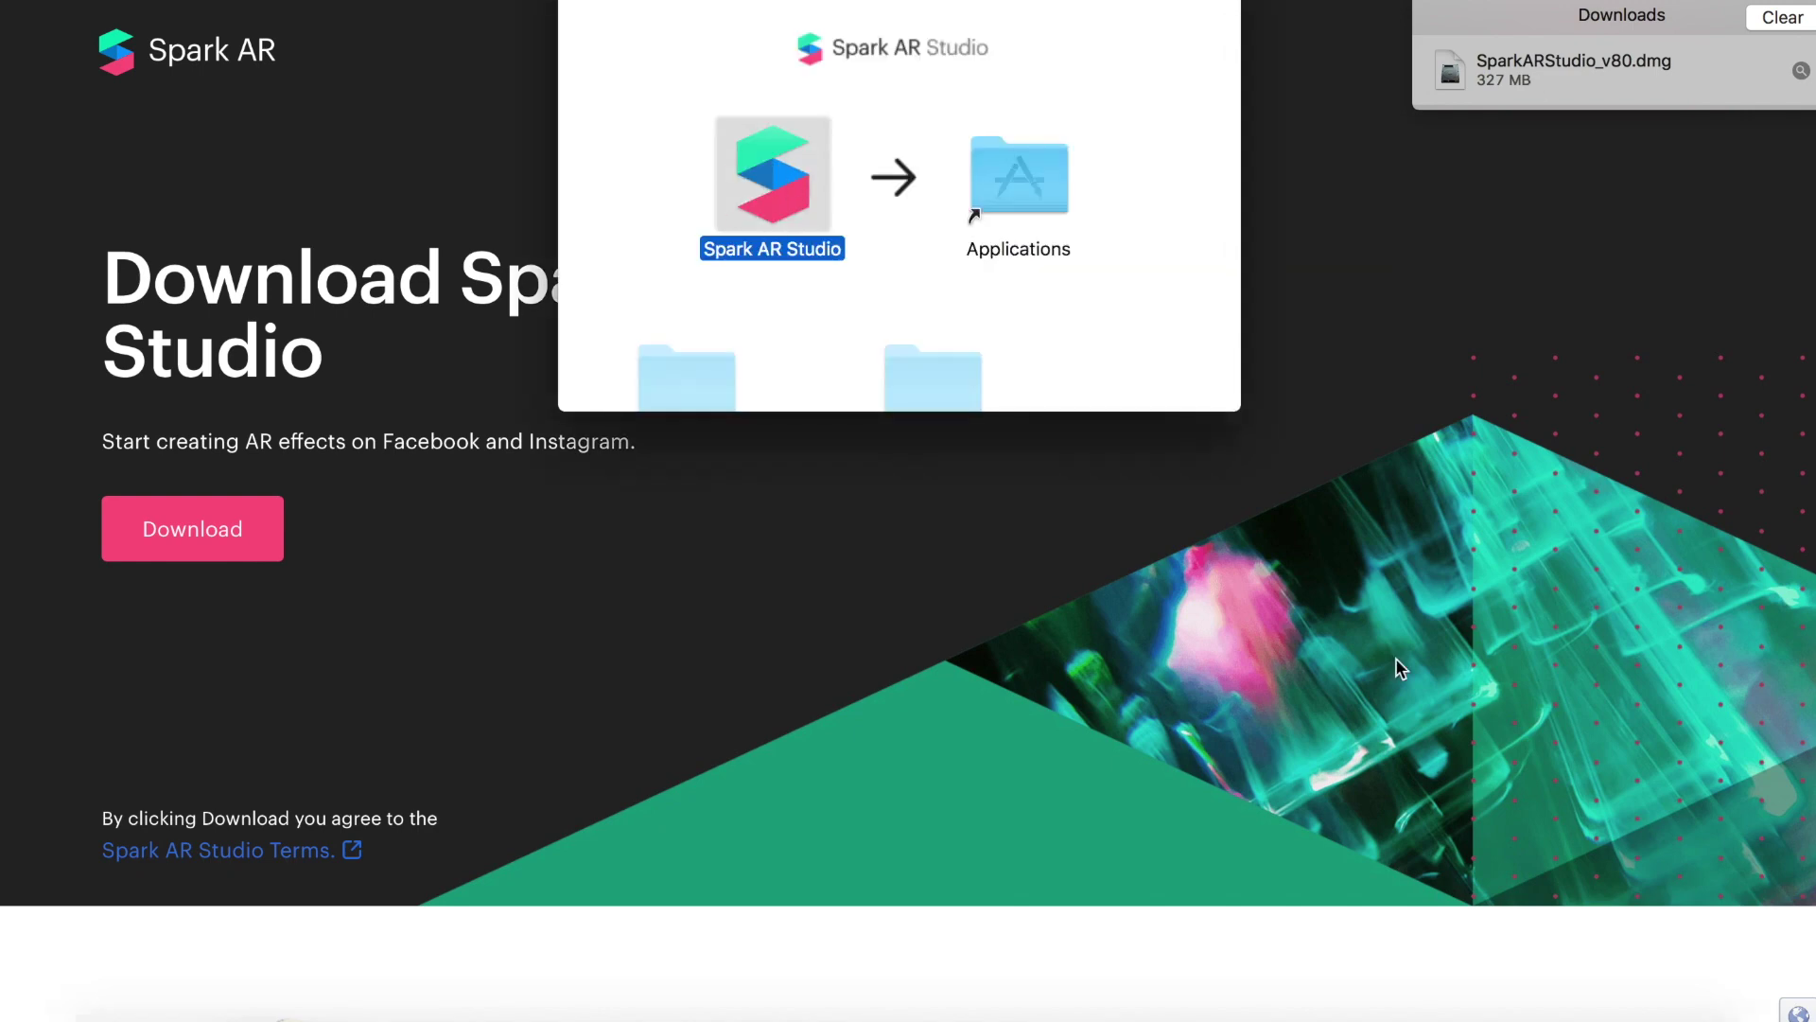
left_click(1323, 1020)
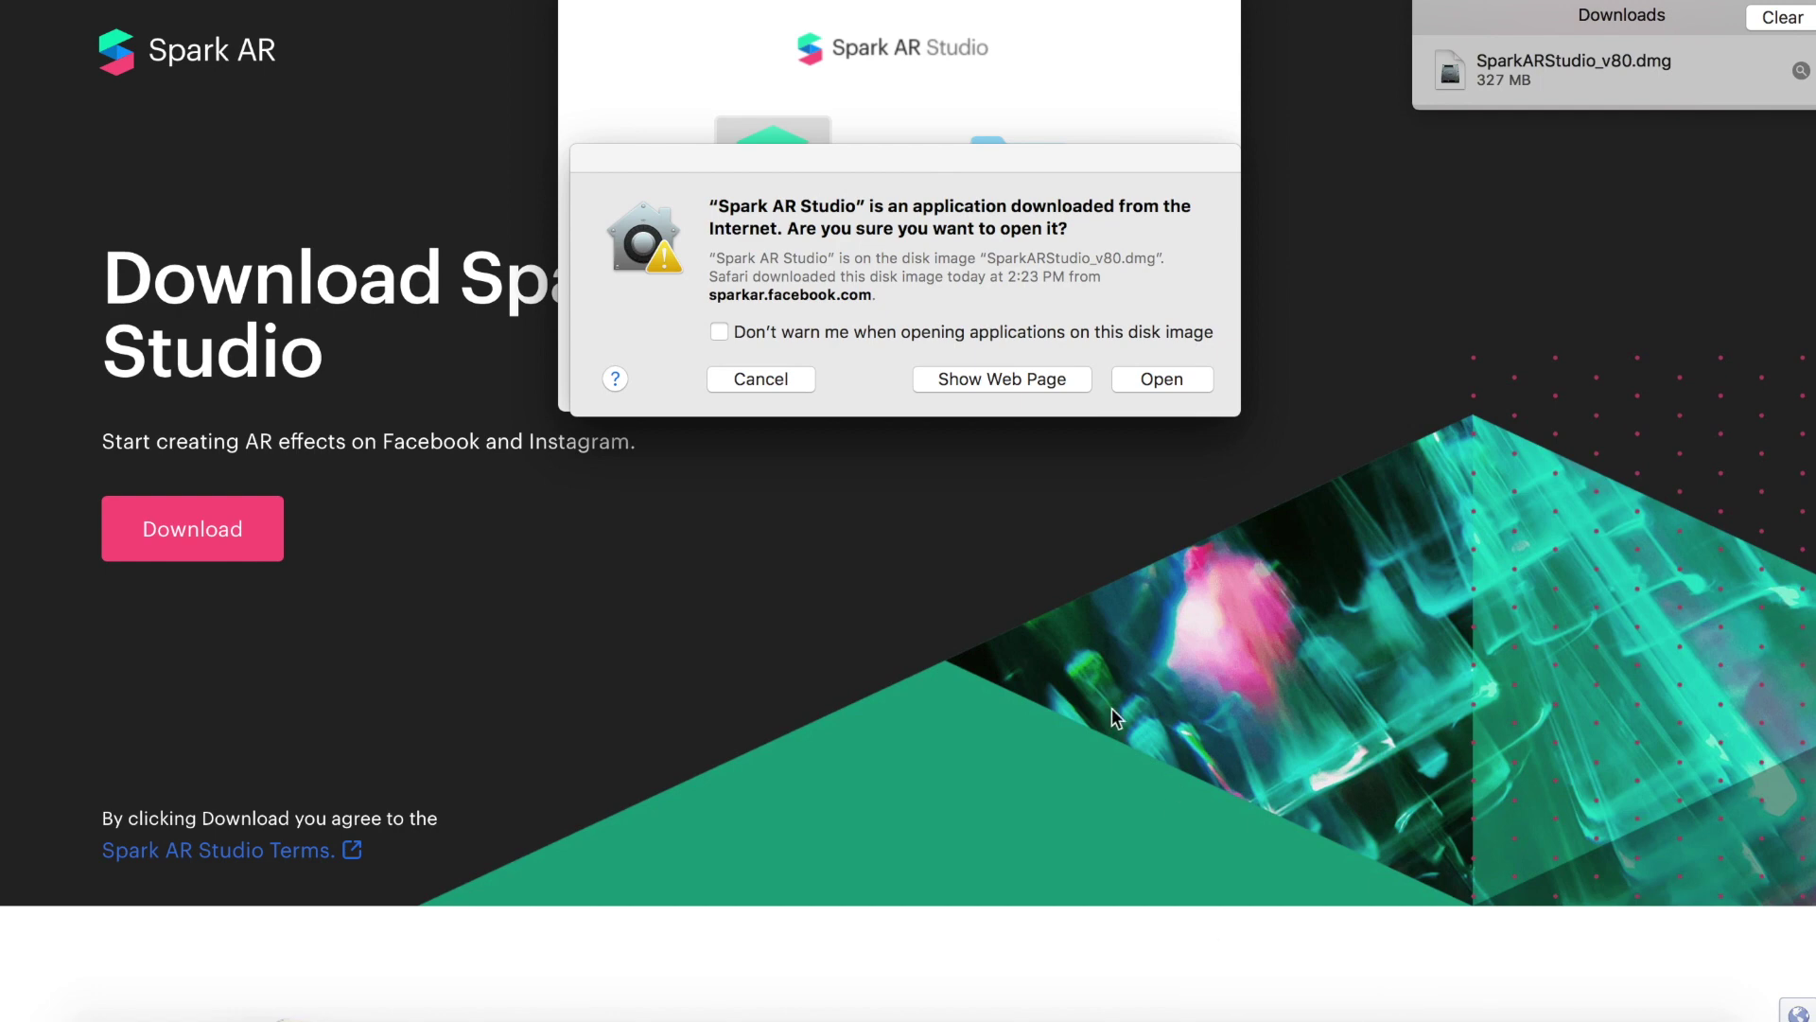
left_click(1166, 378)
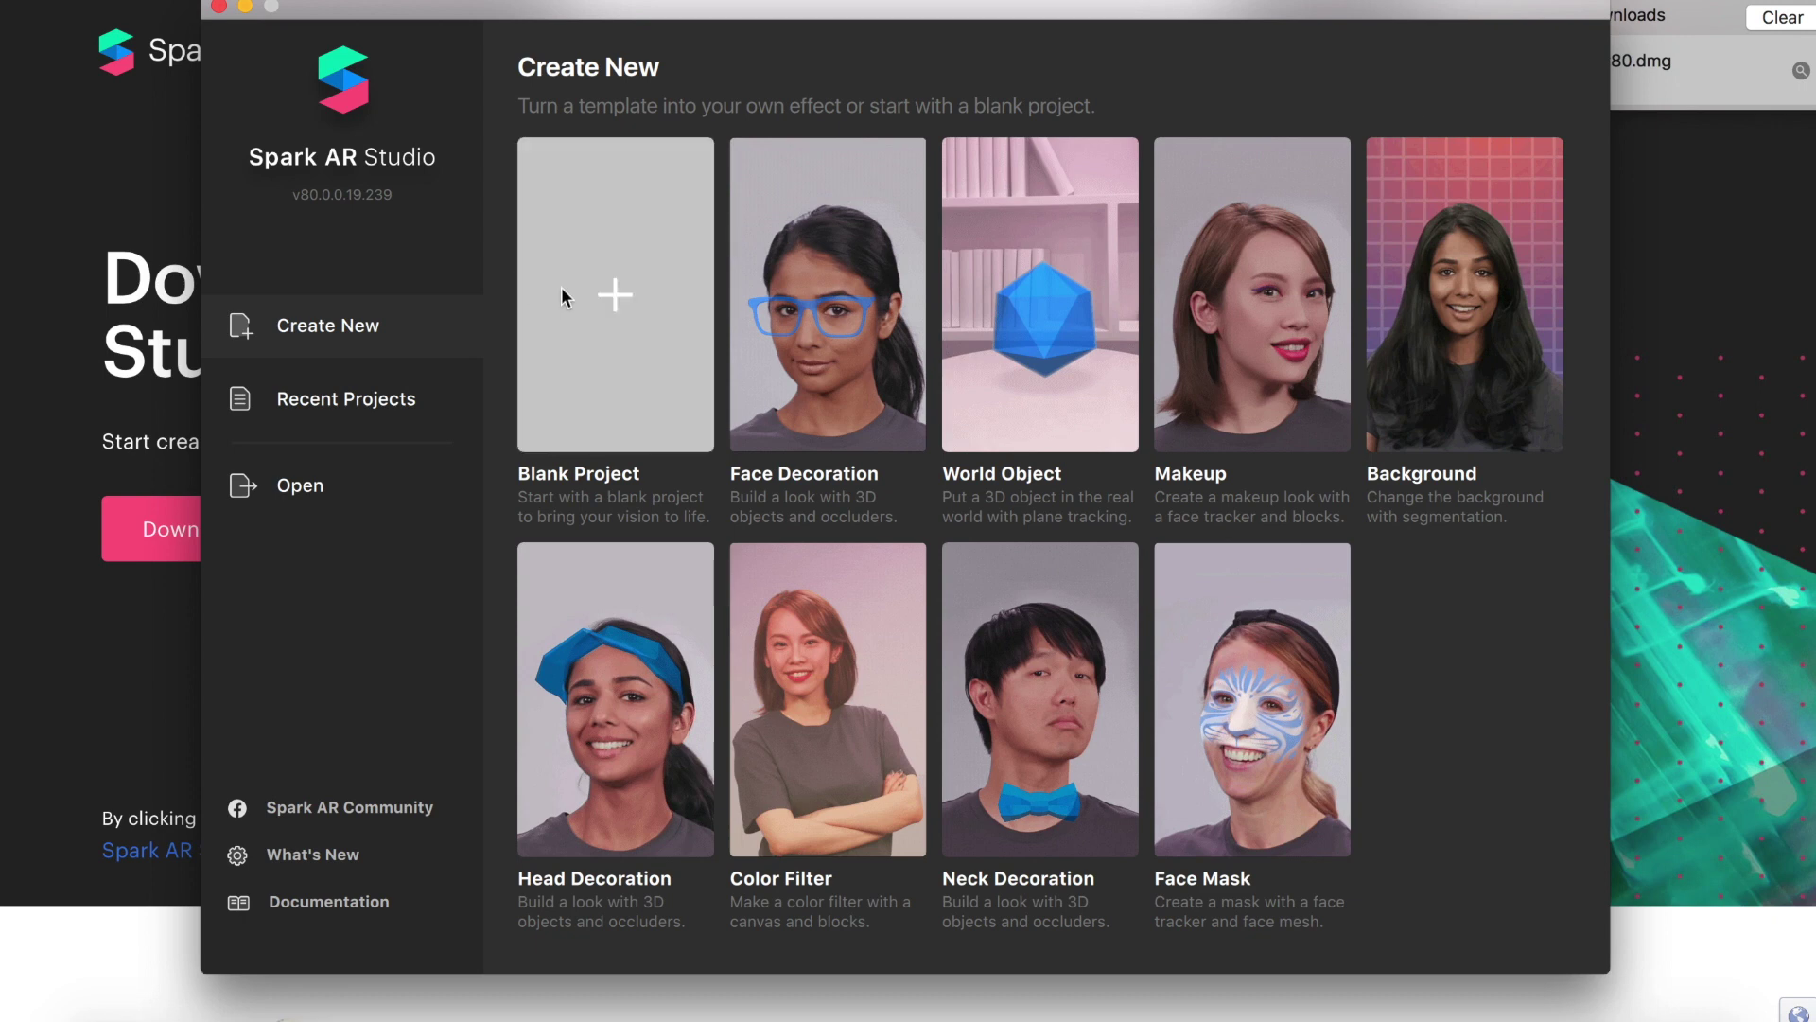
left_click(615, 294)
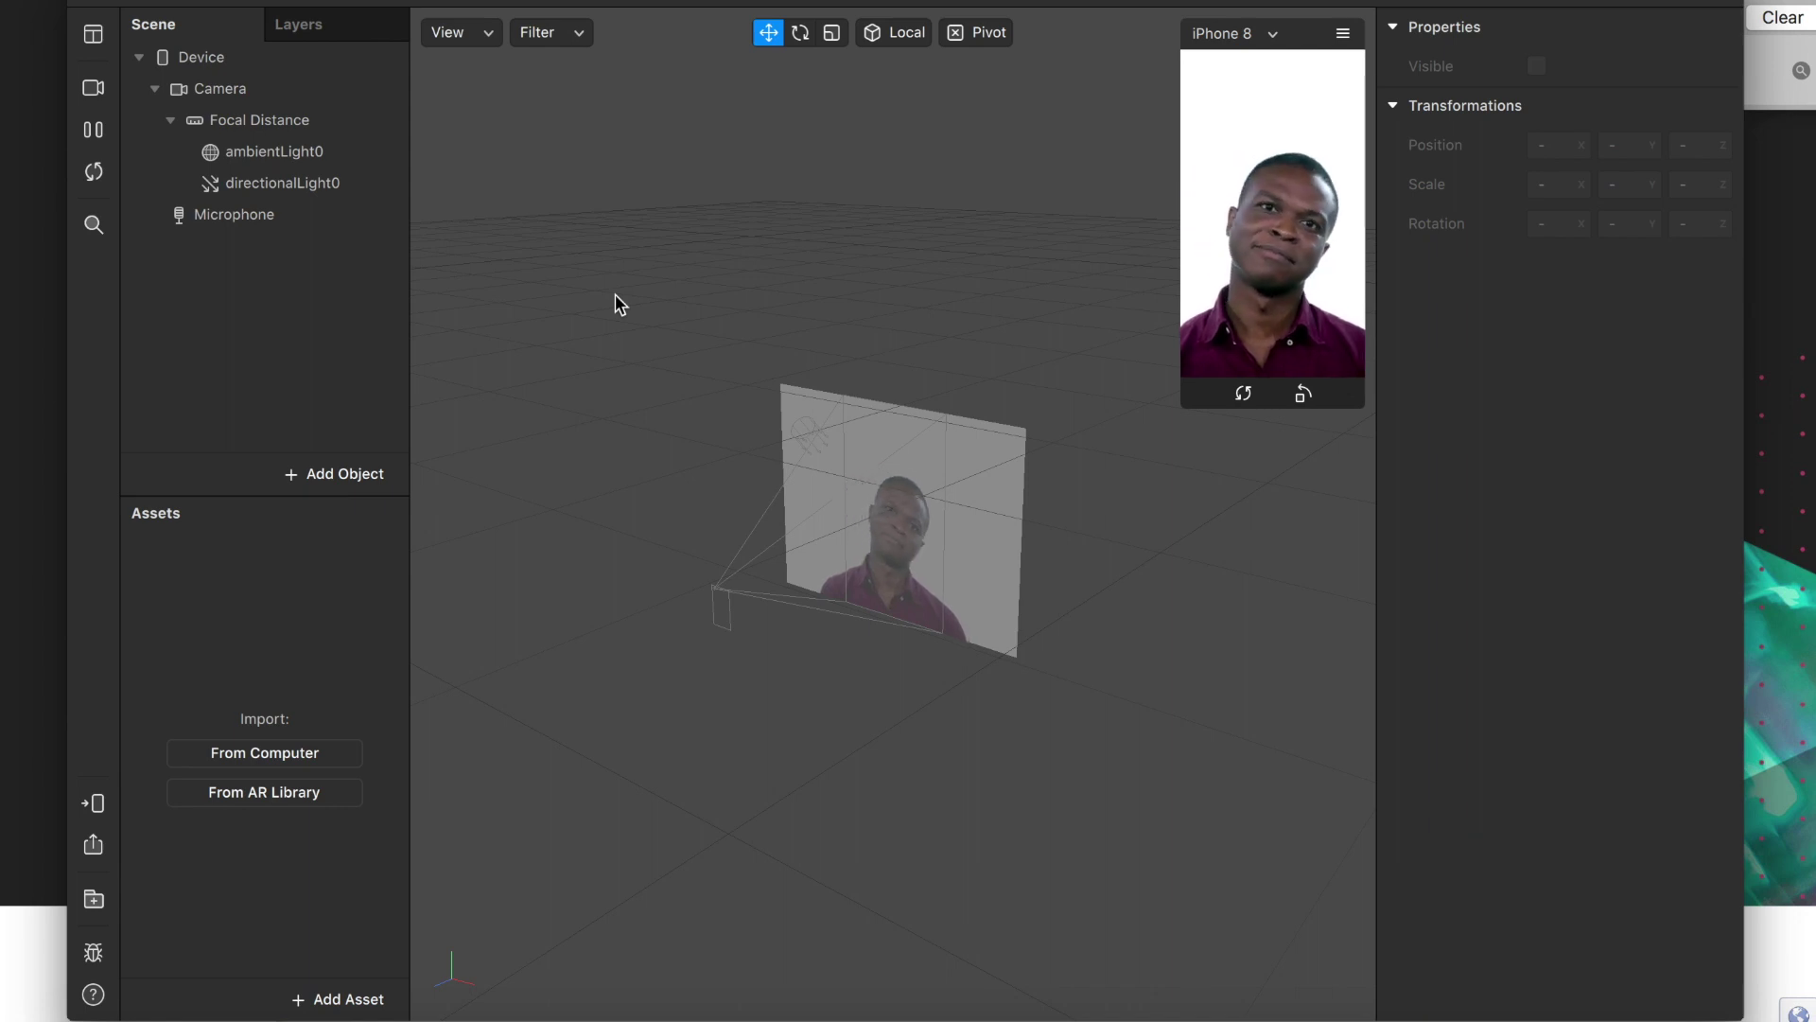
Preview the scene with several real-time simulation faces and the built-in FaceTime HD Camera
left_click(92, 87)
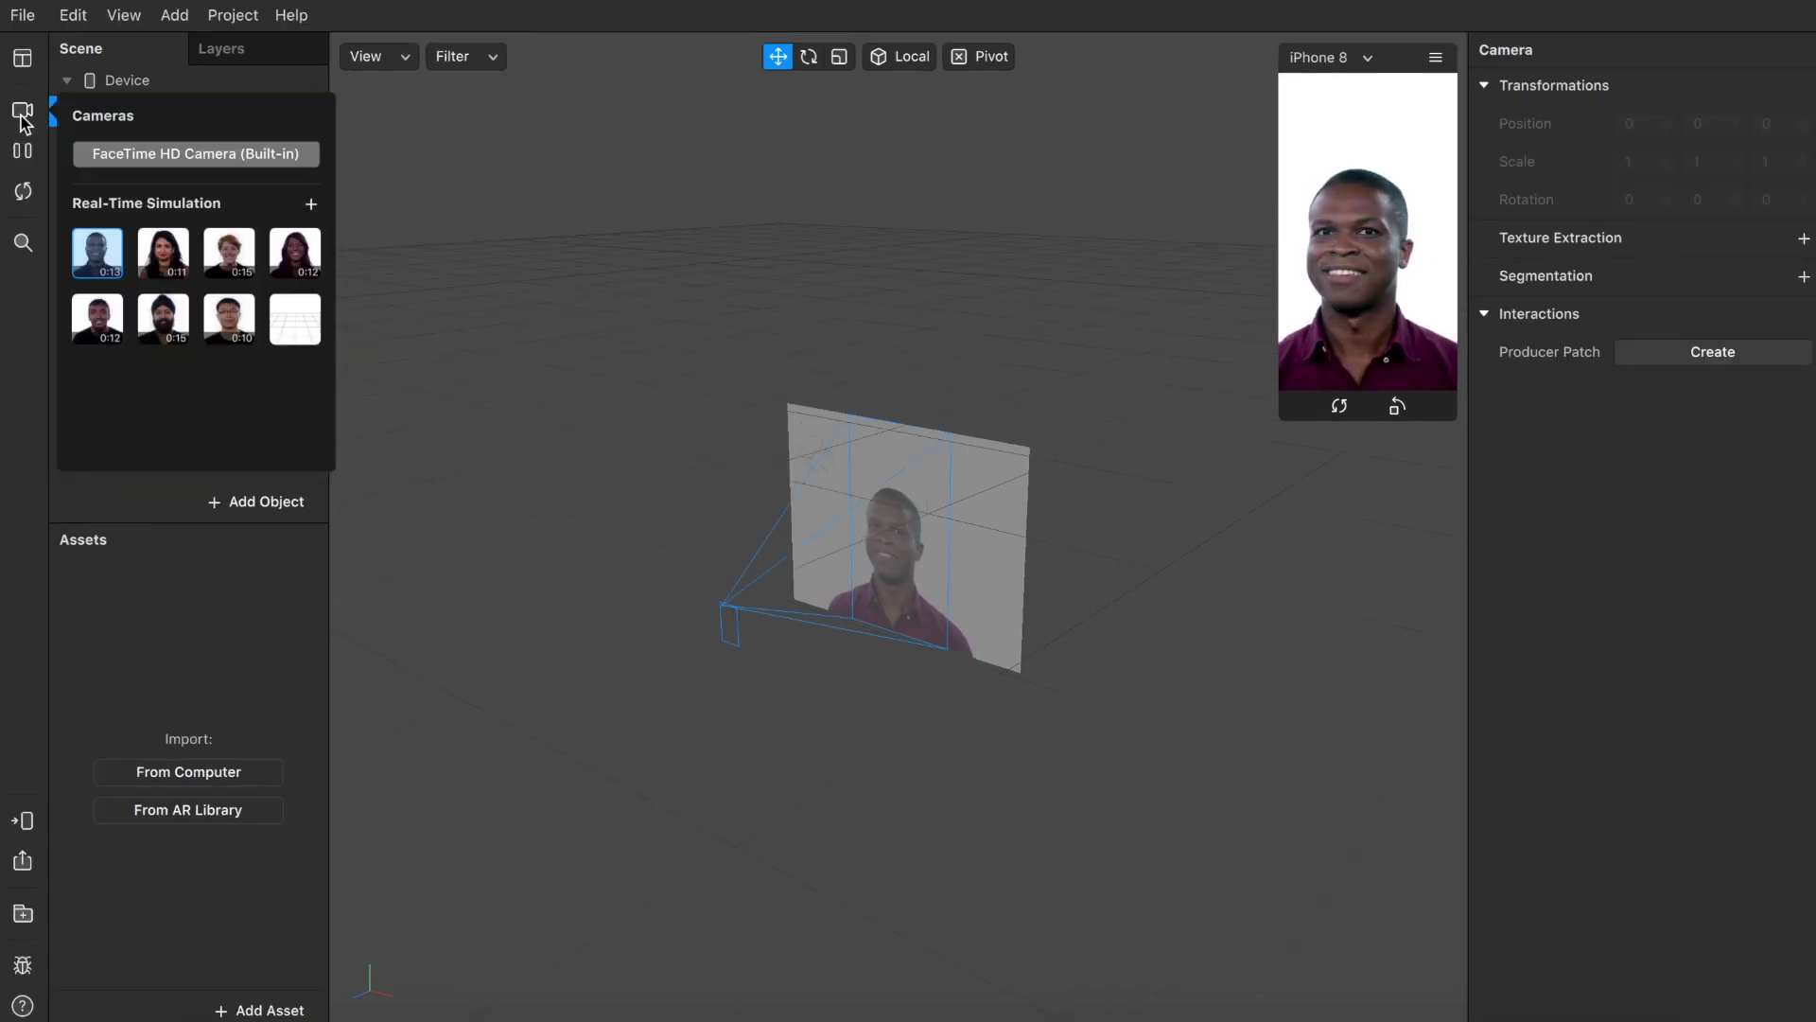
left_click(166, 265)
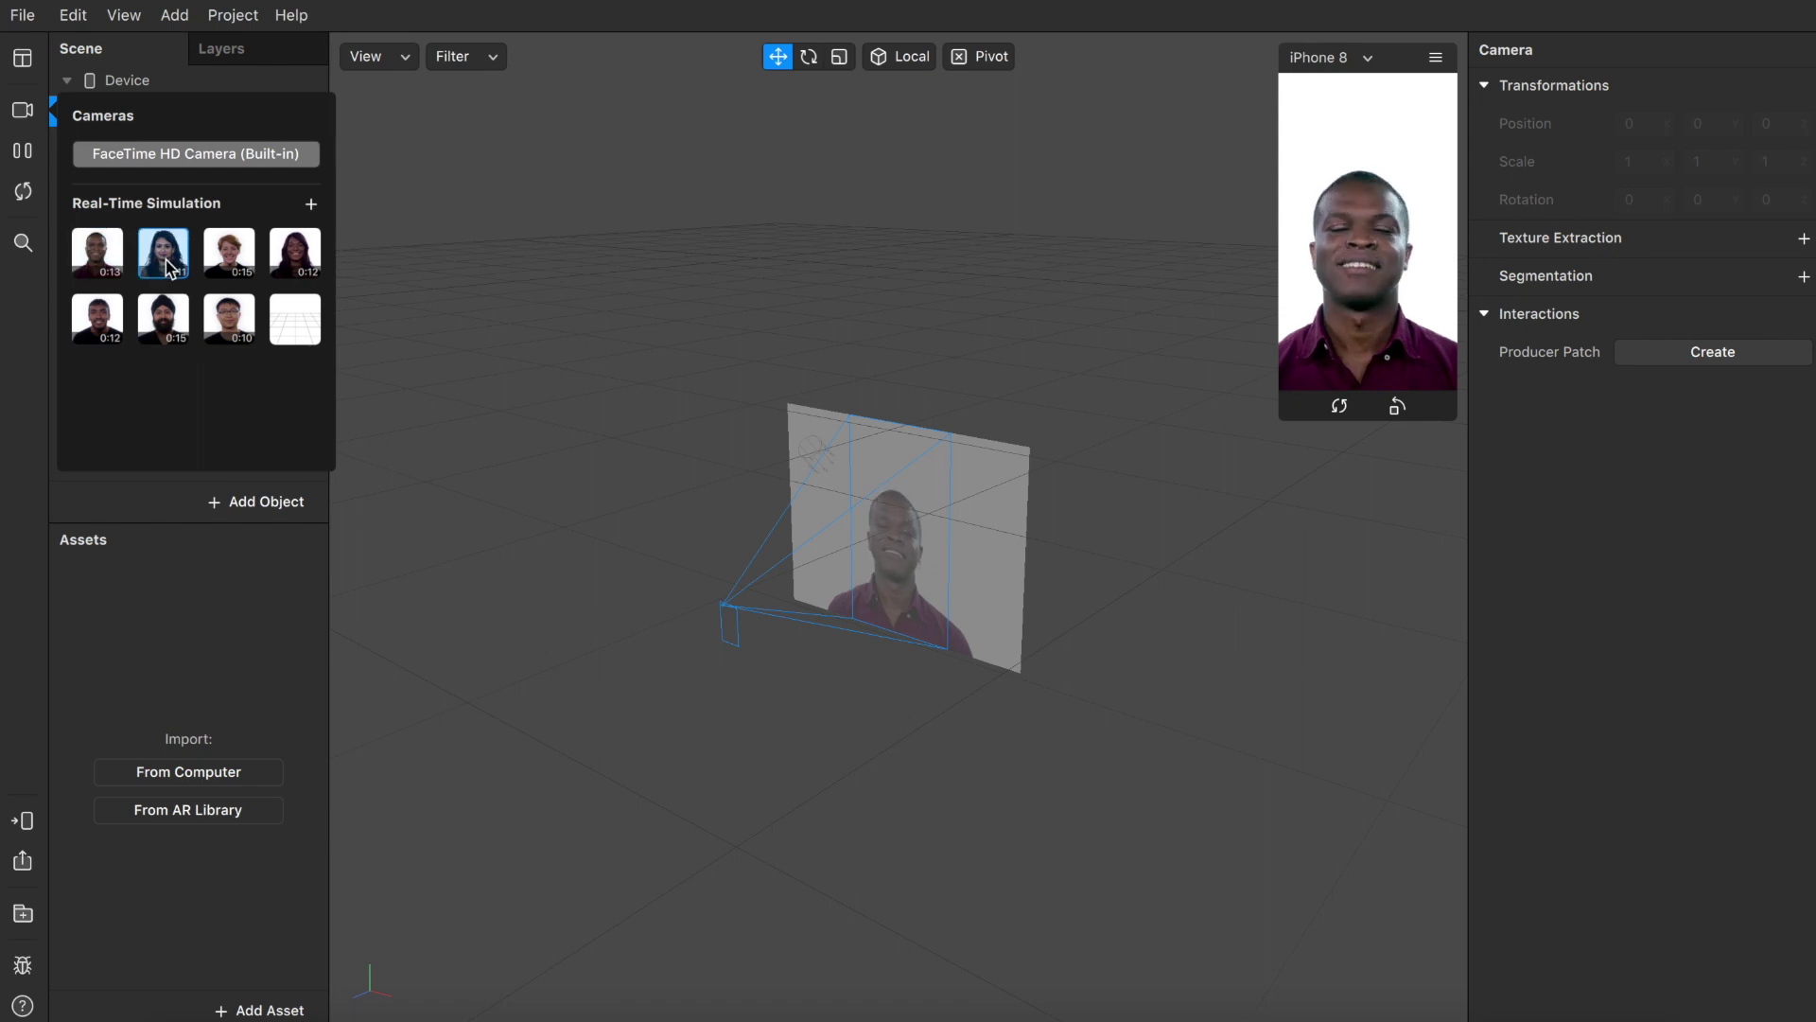
left_click(229, 263)
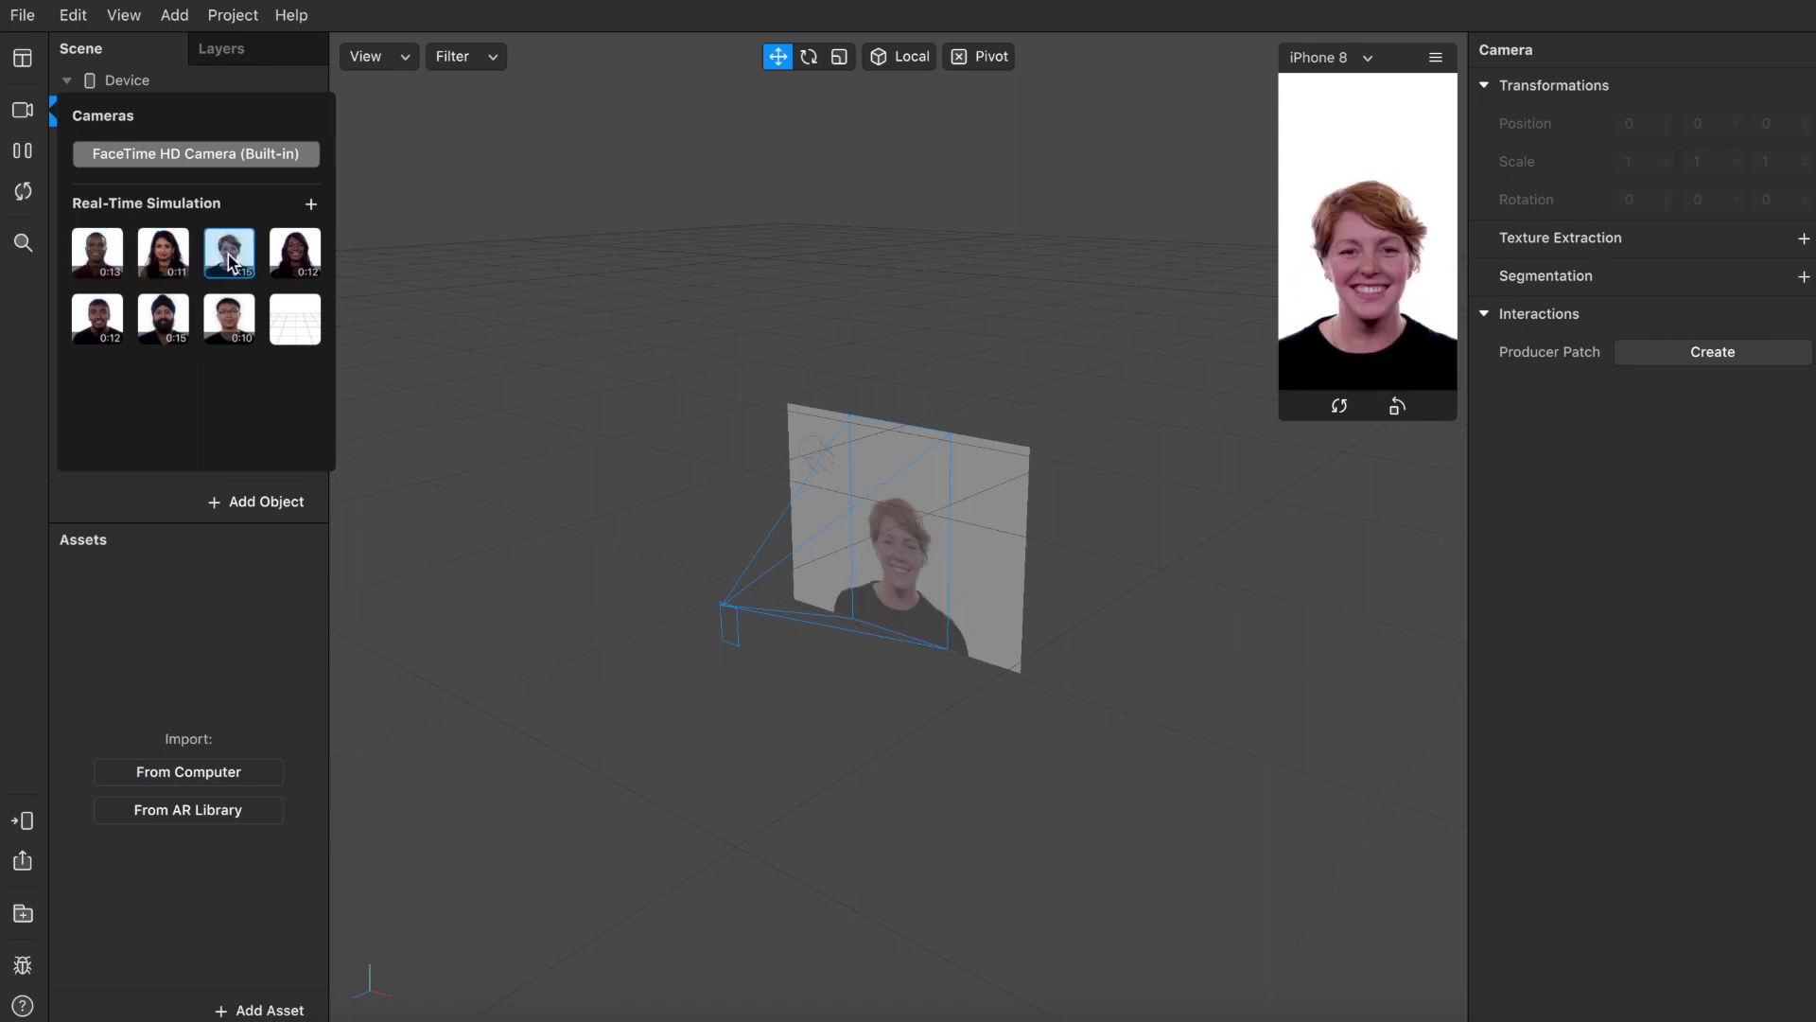
left_click(298, 252)
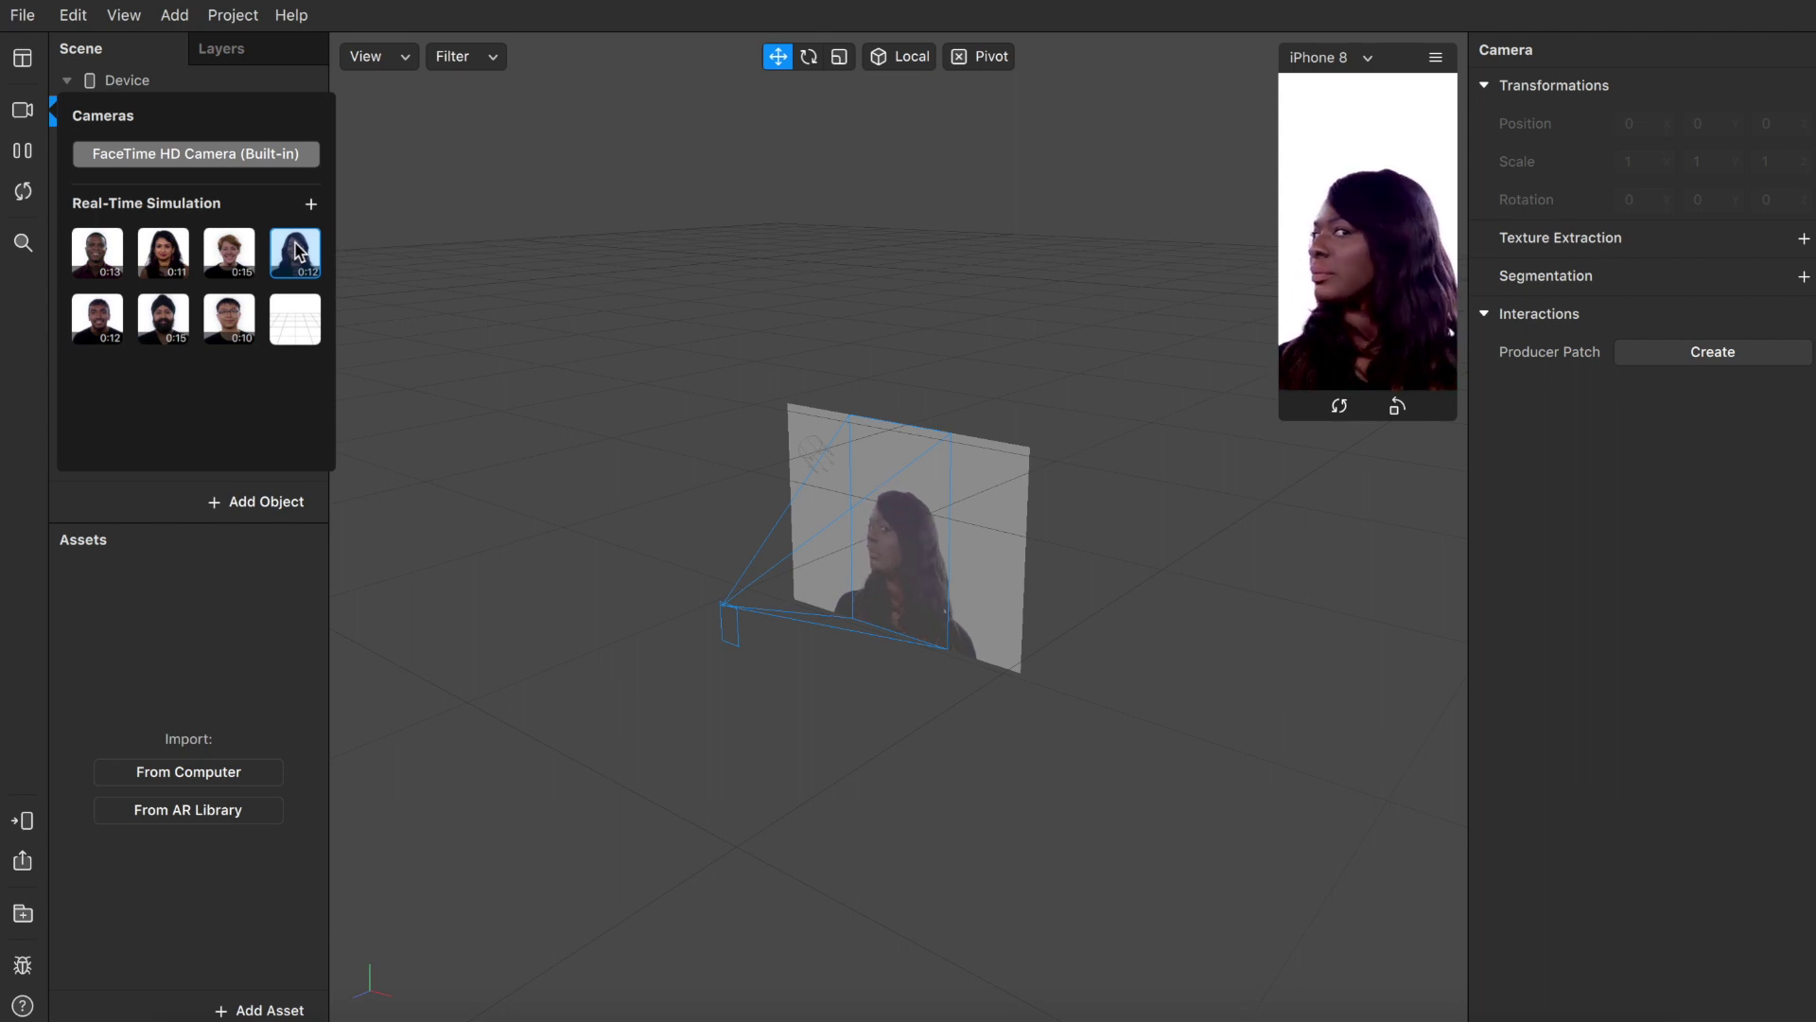
left_click(232, 316)
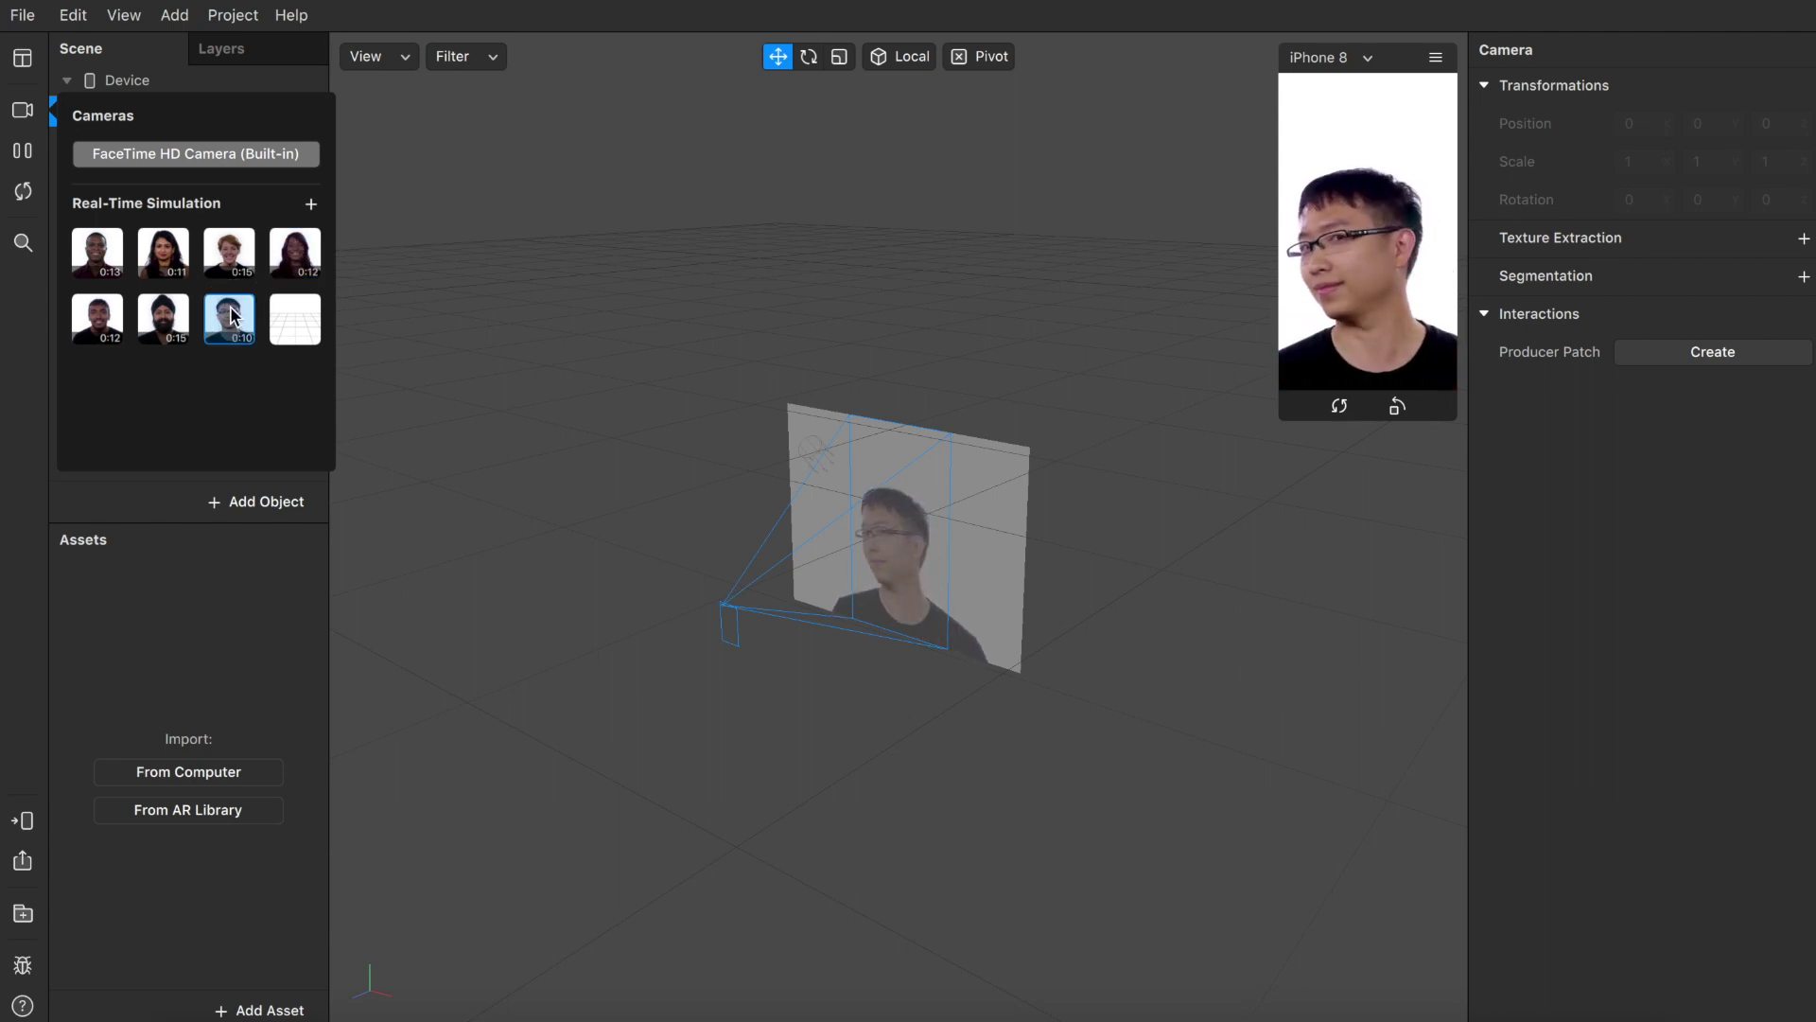
left_click(212, 156)
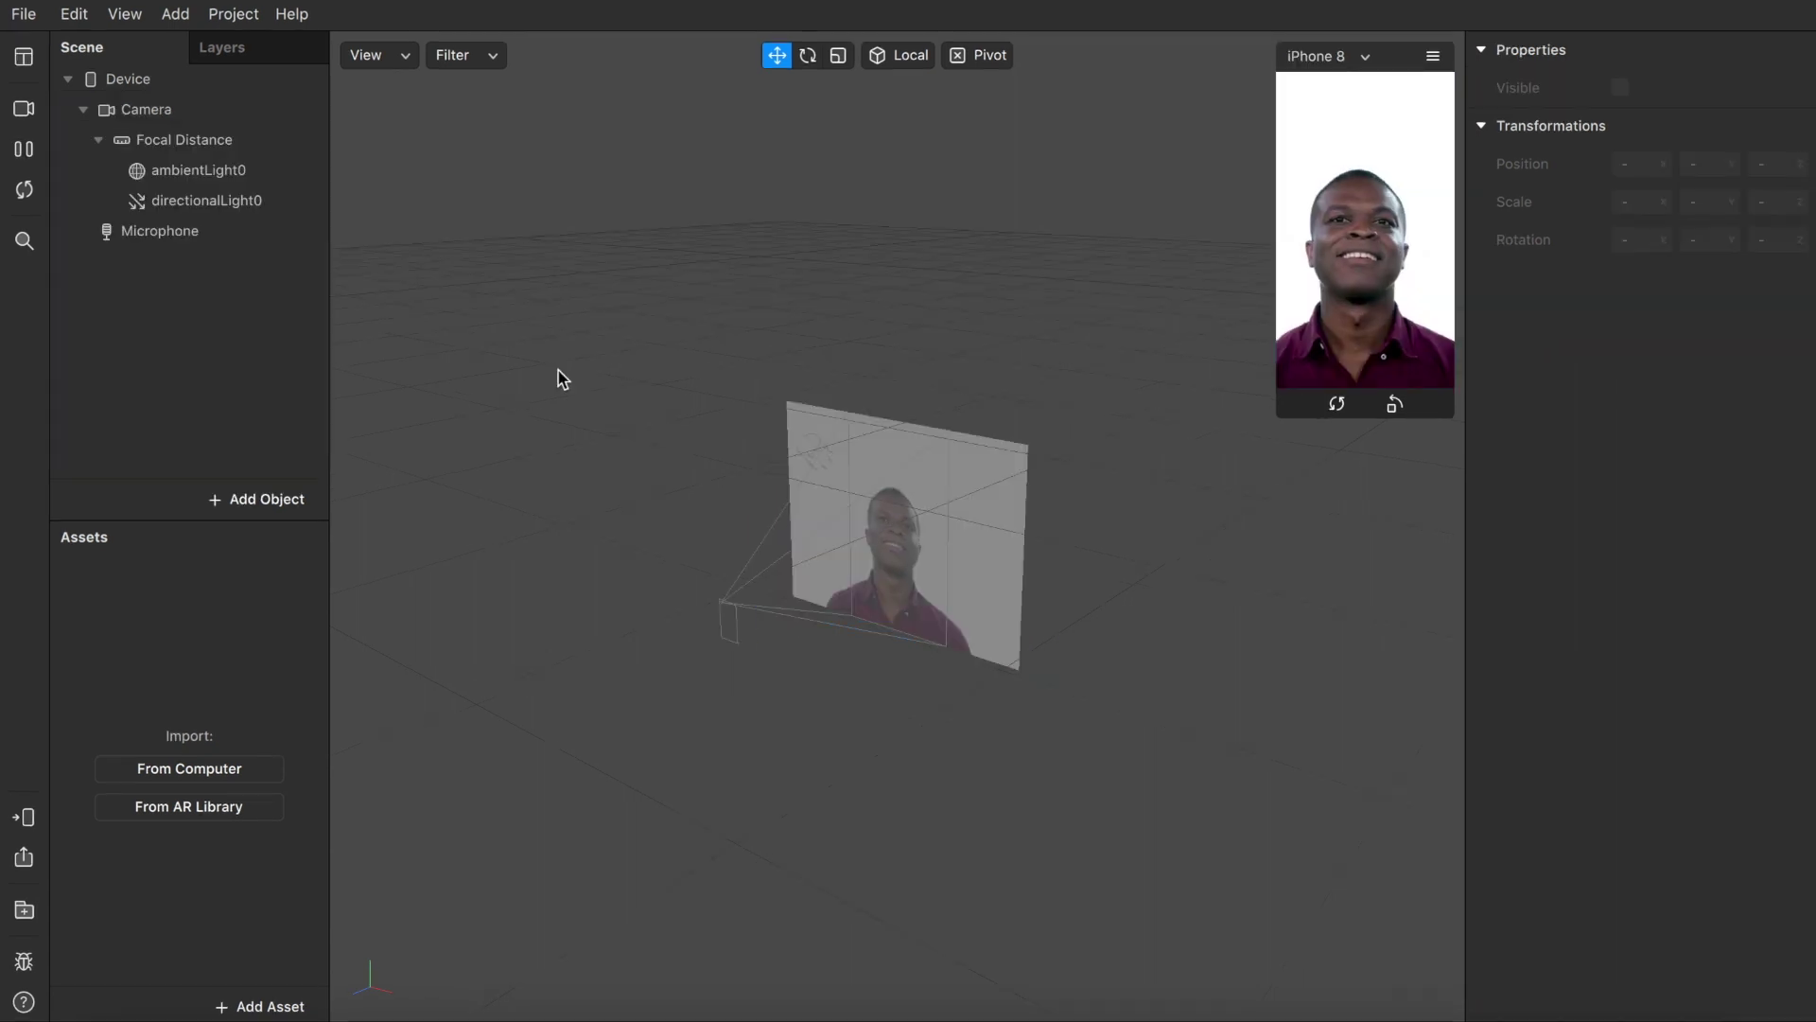
Download the Face Reference Assets from the Spark AR help page
left_click(291, 14)
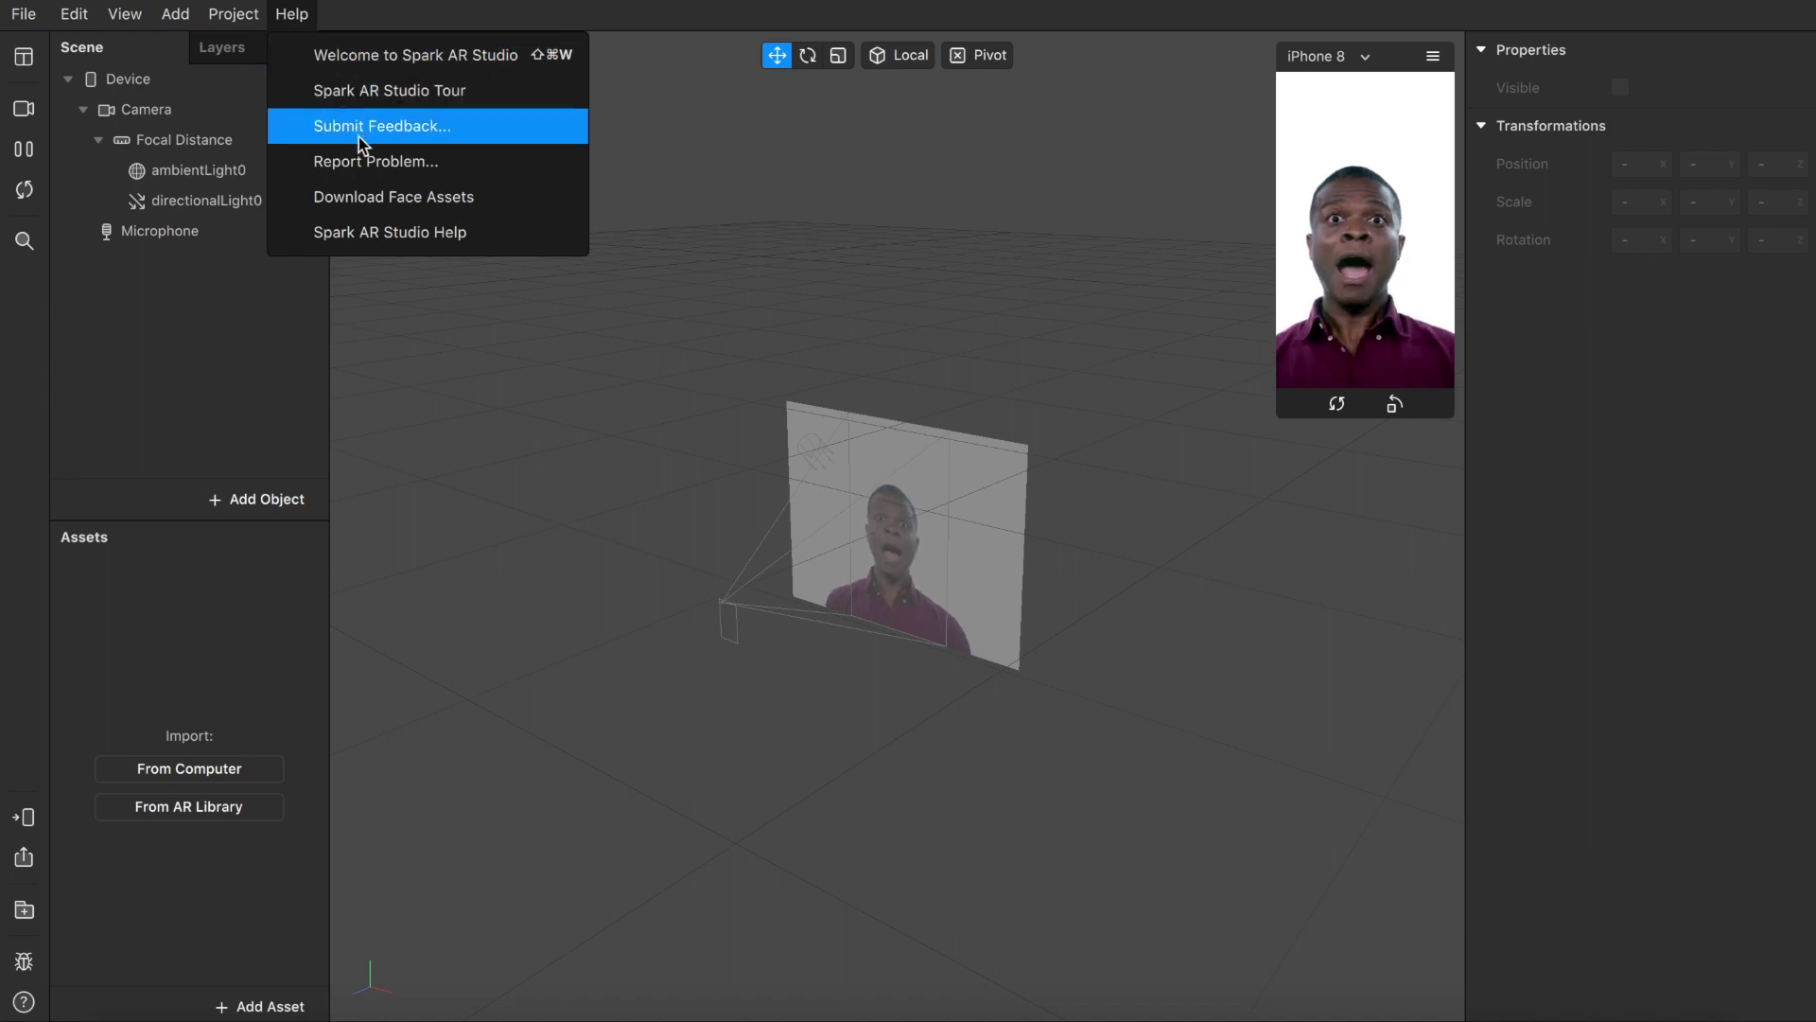
left_click(376, 199)
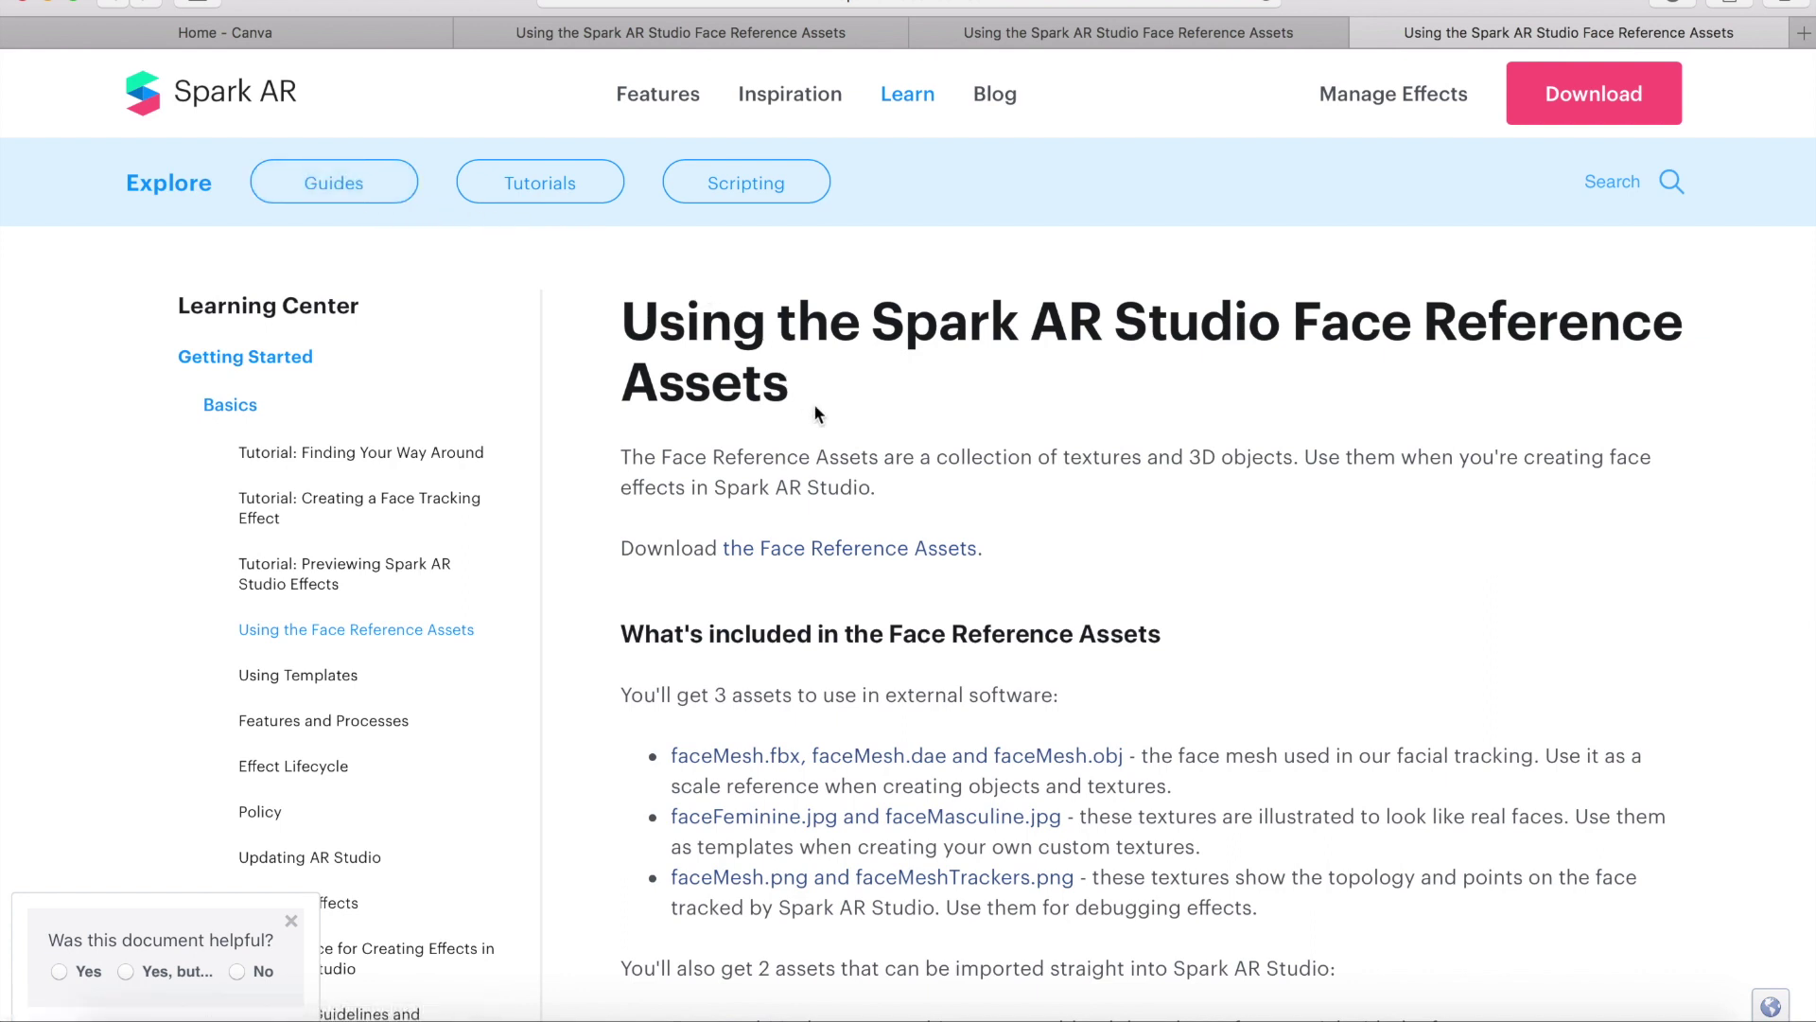
left_click(857, 552)
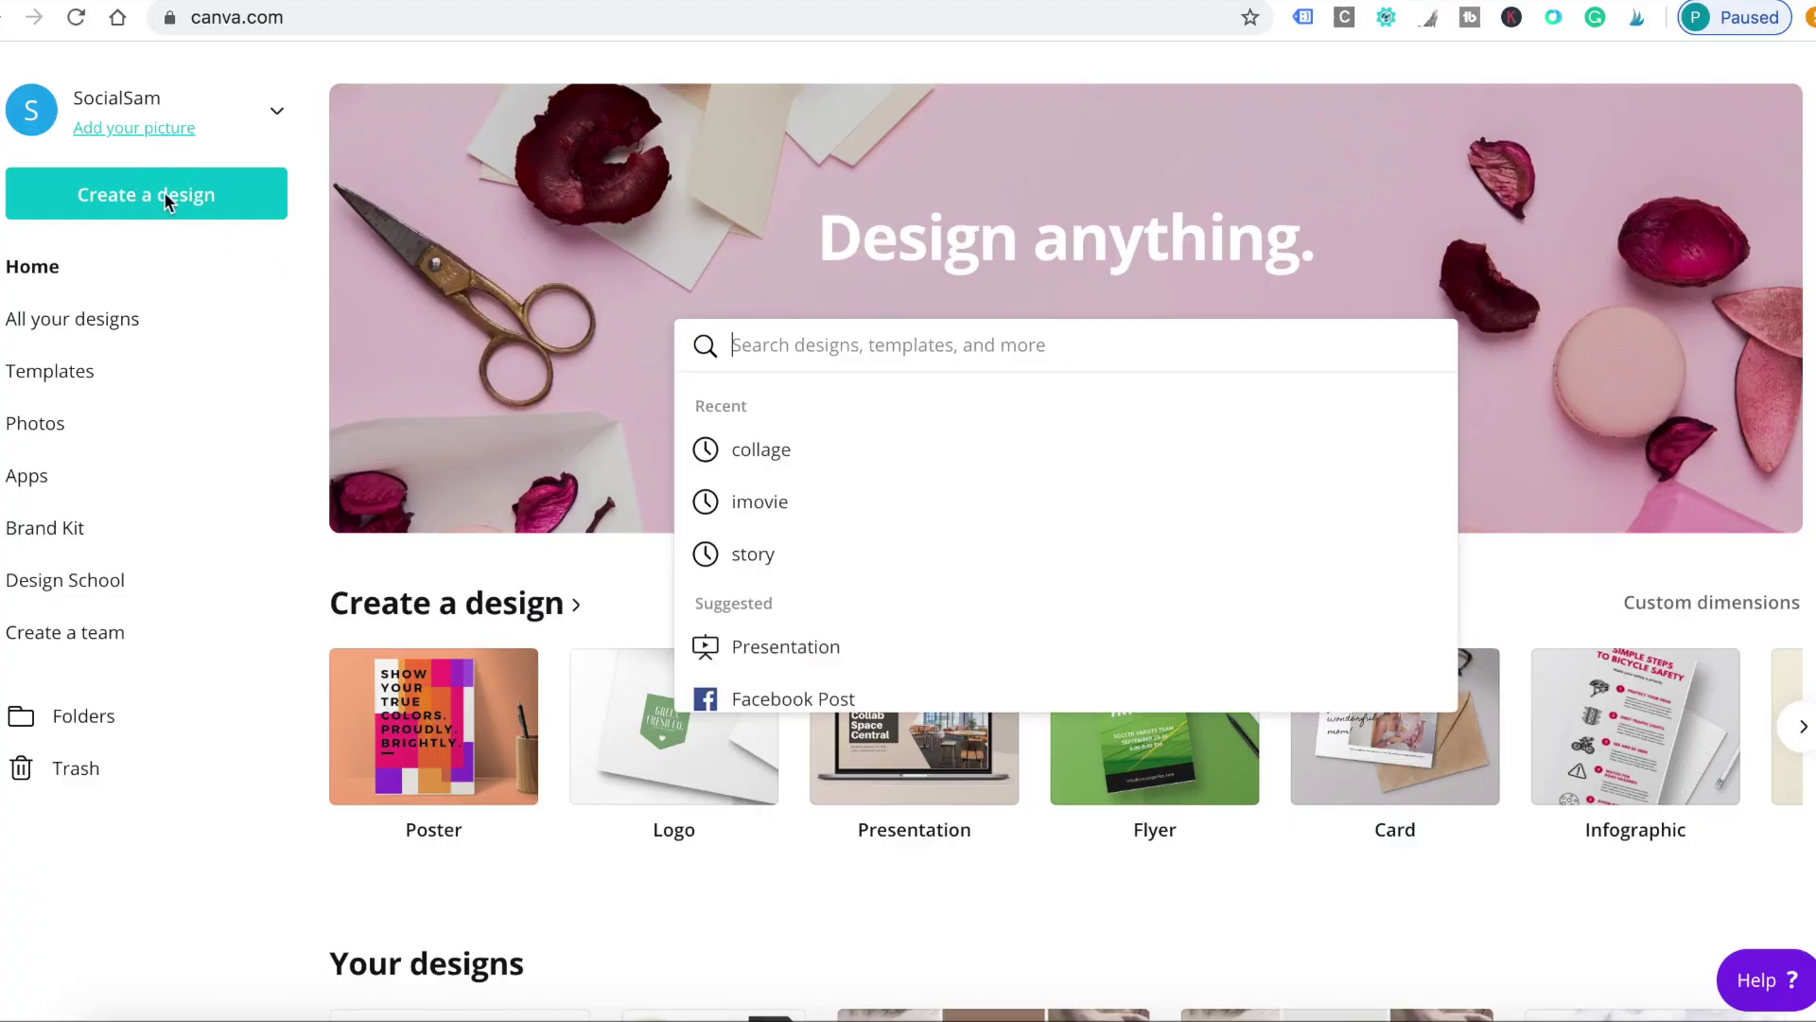
In Canva, create a new design with custom dimensions of 1000 × 1000 px
left_click(159, 204)
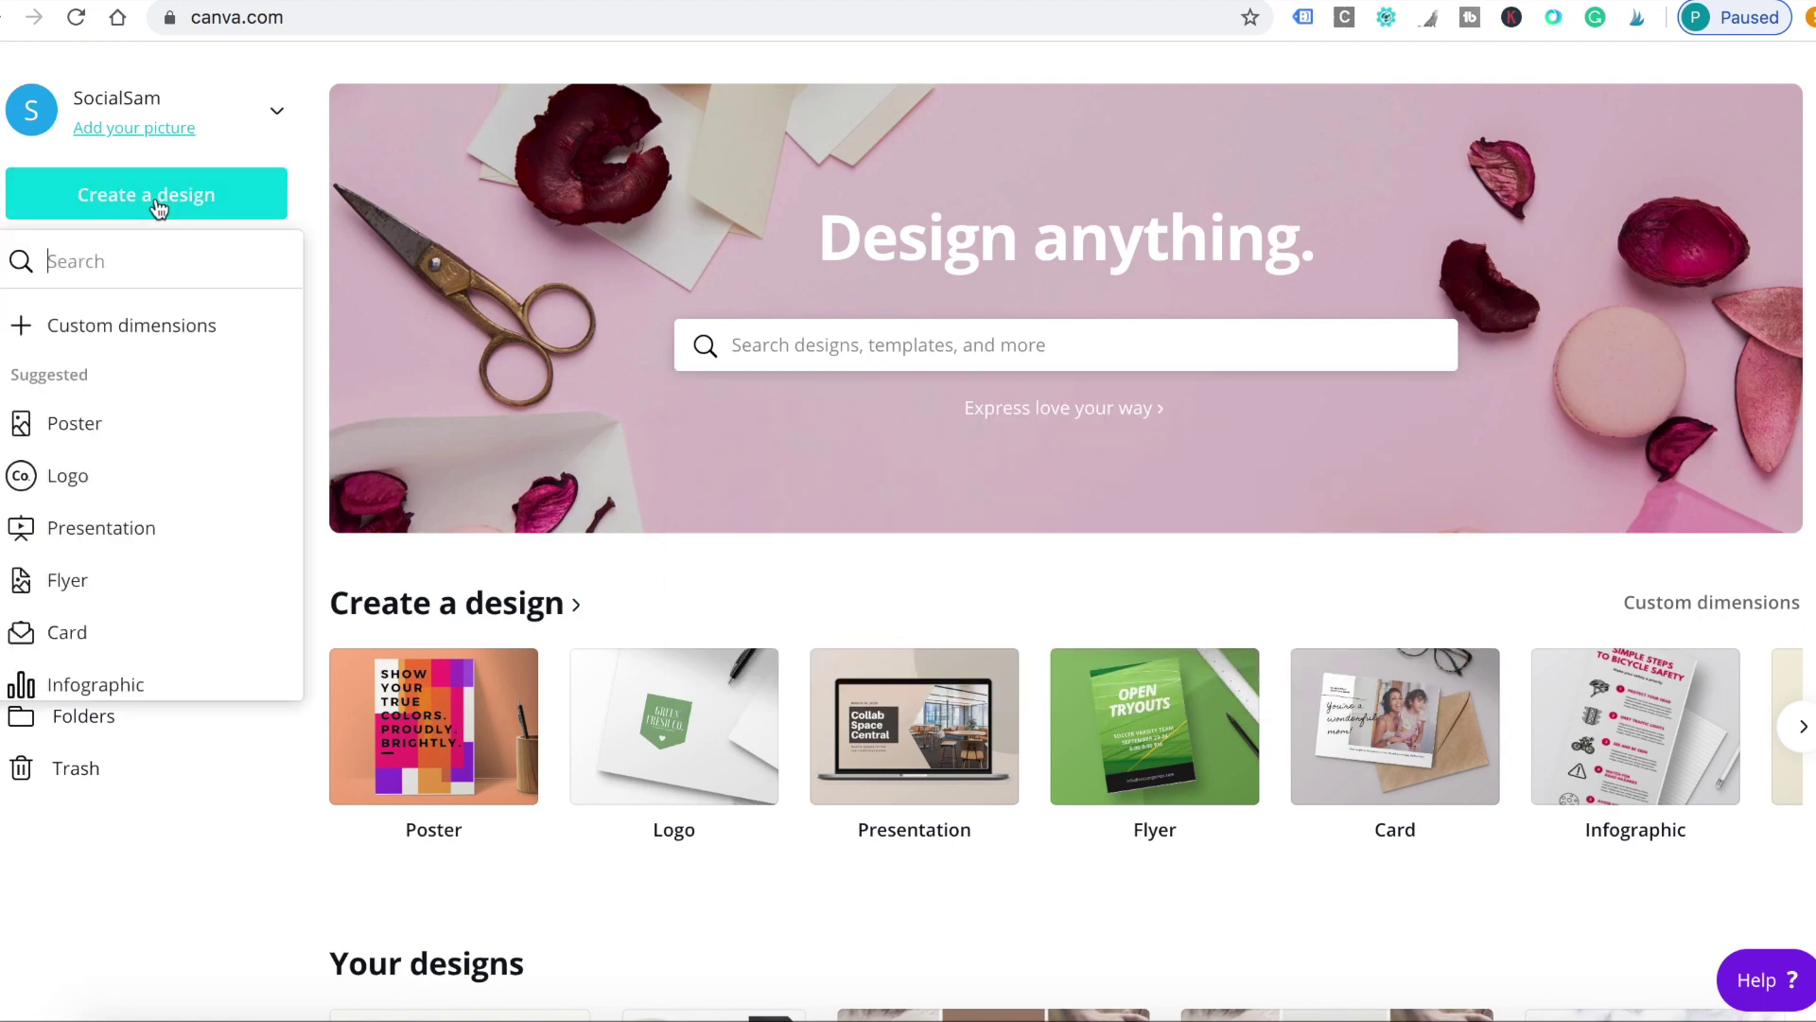
left_click(142, 326)
type("1000")
left_click(259, 343)
type("1")
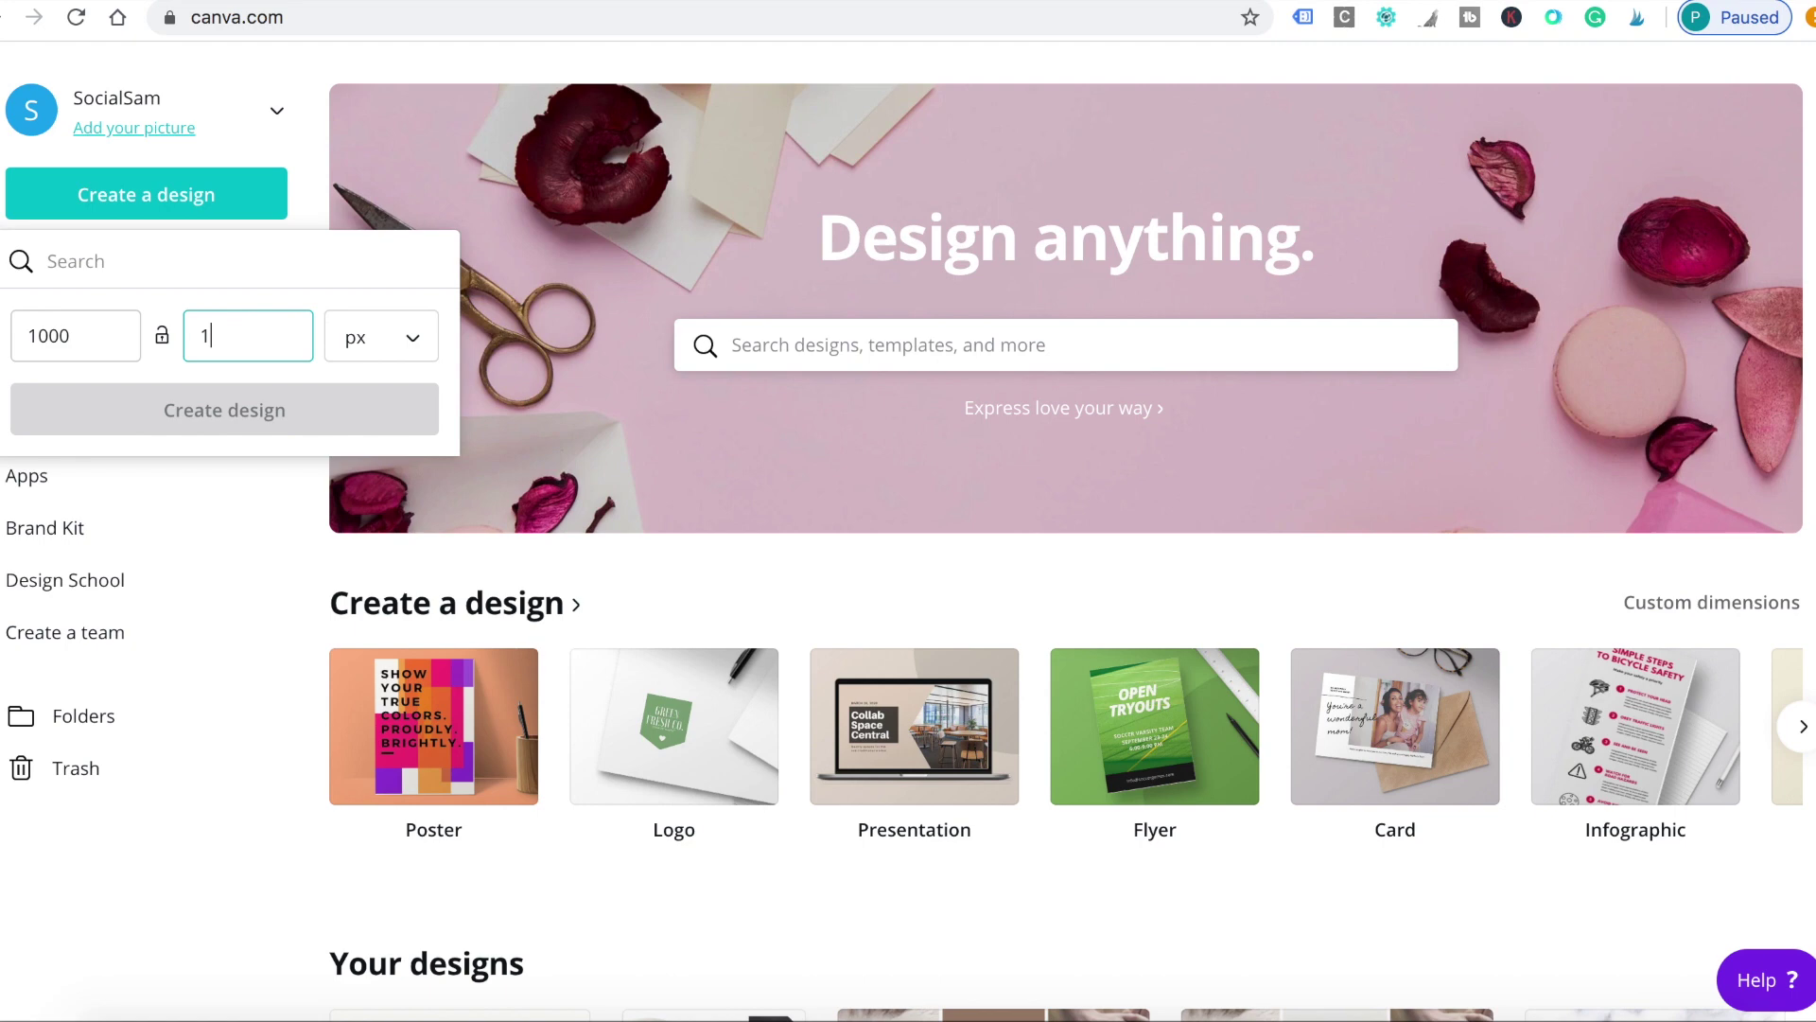
type("000")
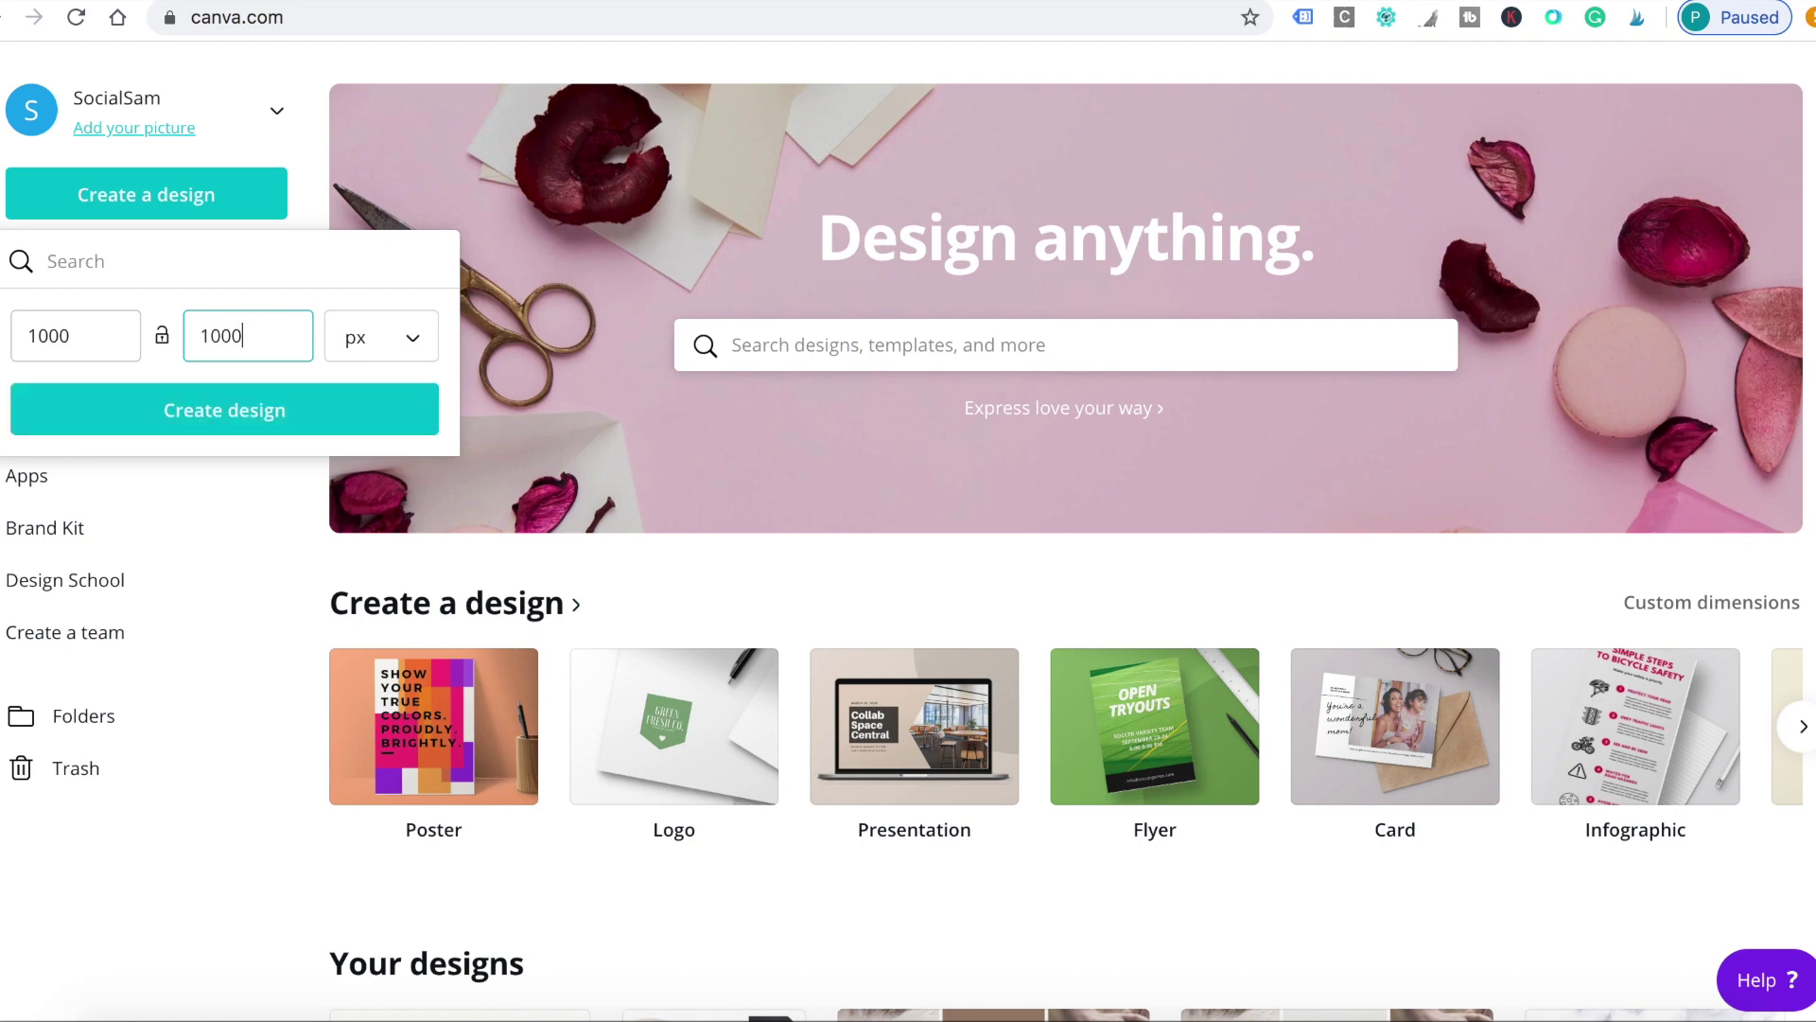
left_click(262, 409)
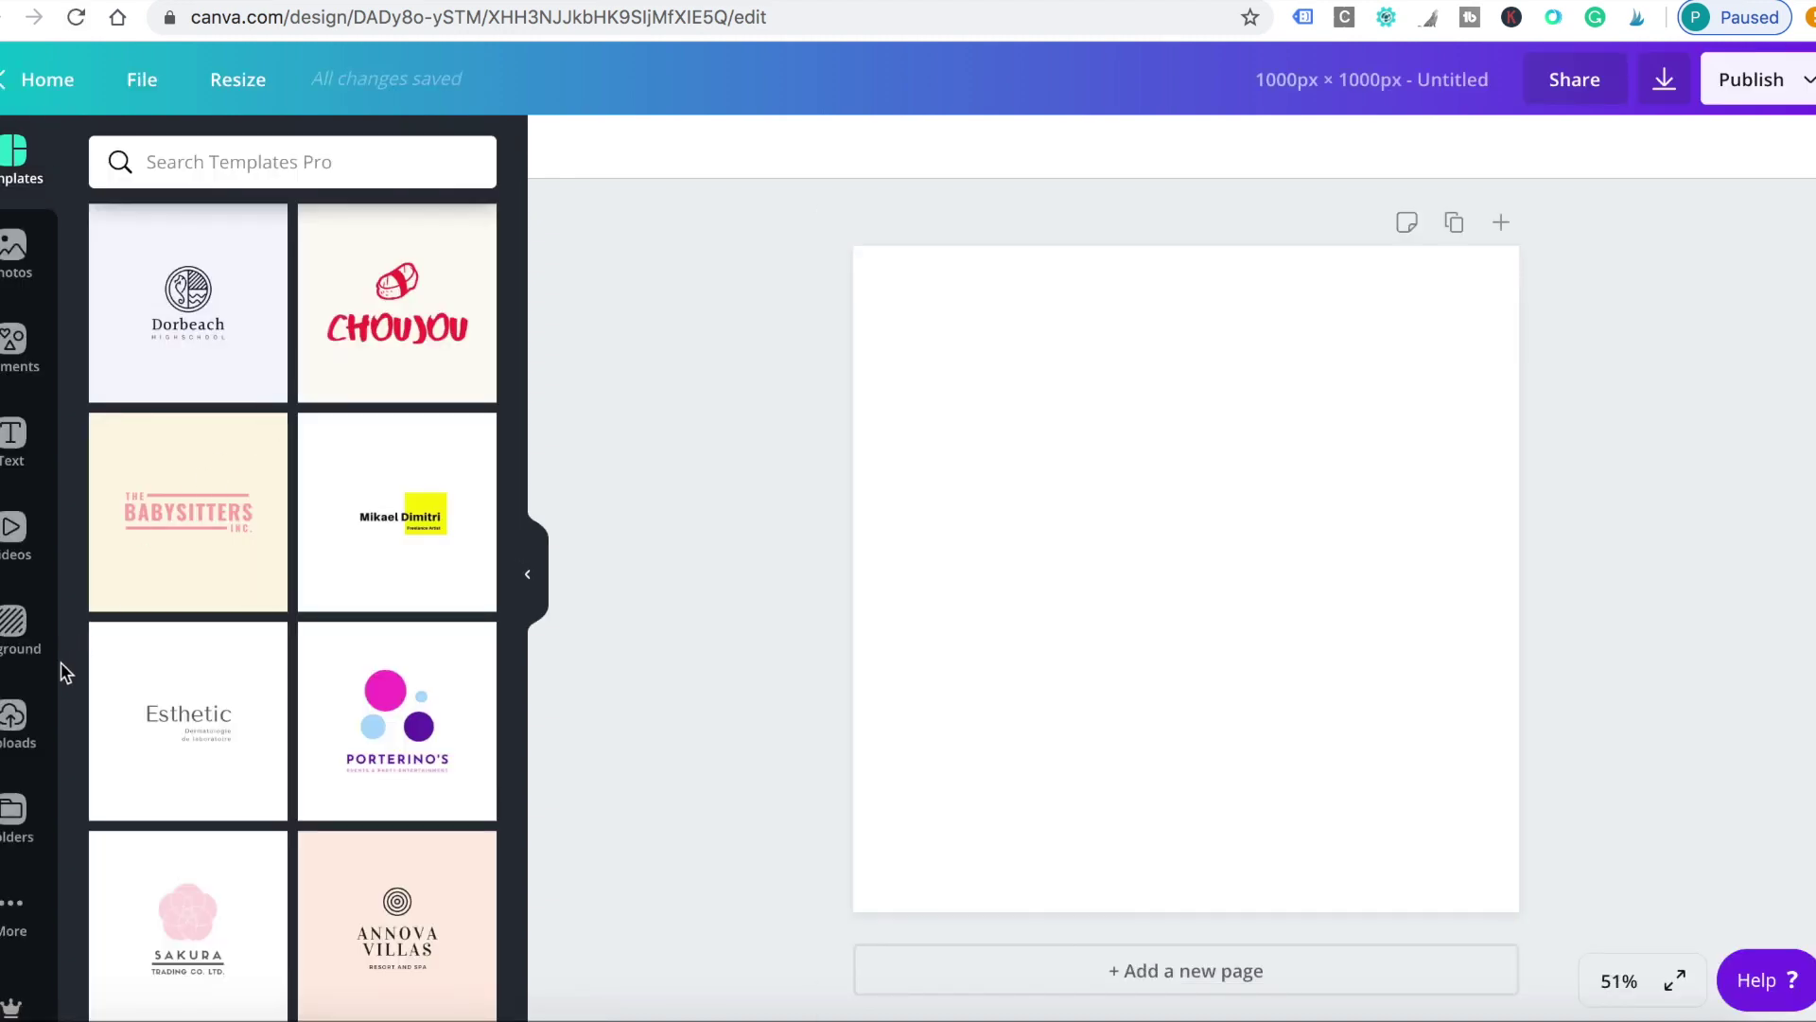
Upload faceFeminine.jpg from the Textures folder inside FaceAssets
left_click(14, 721)
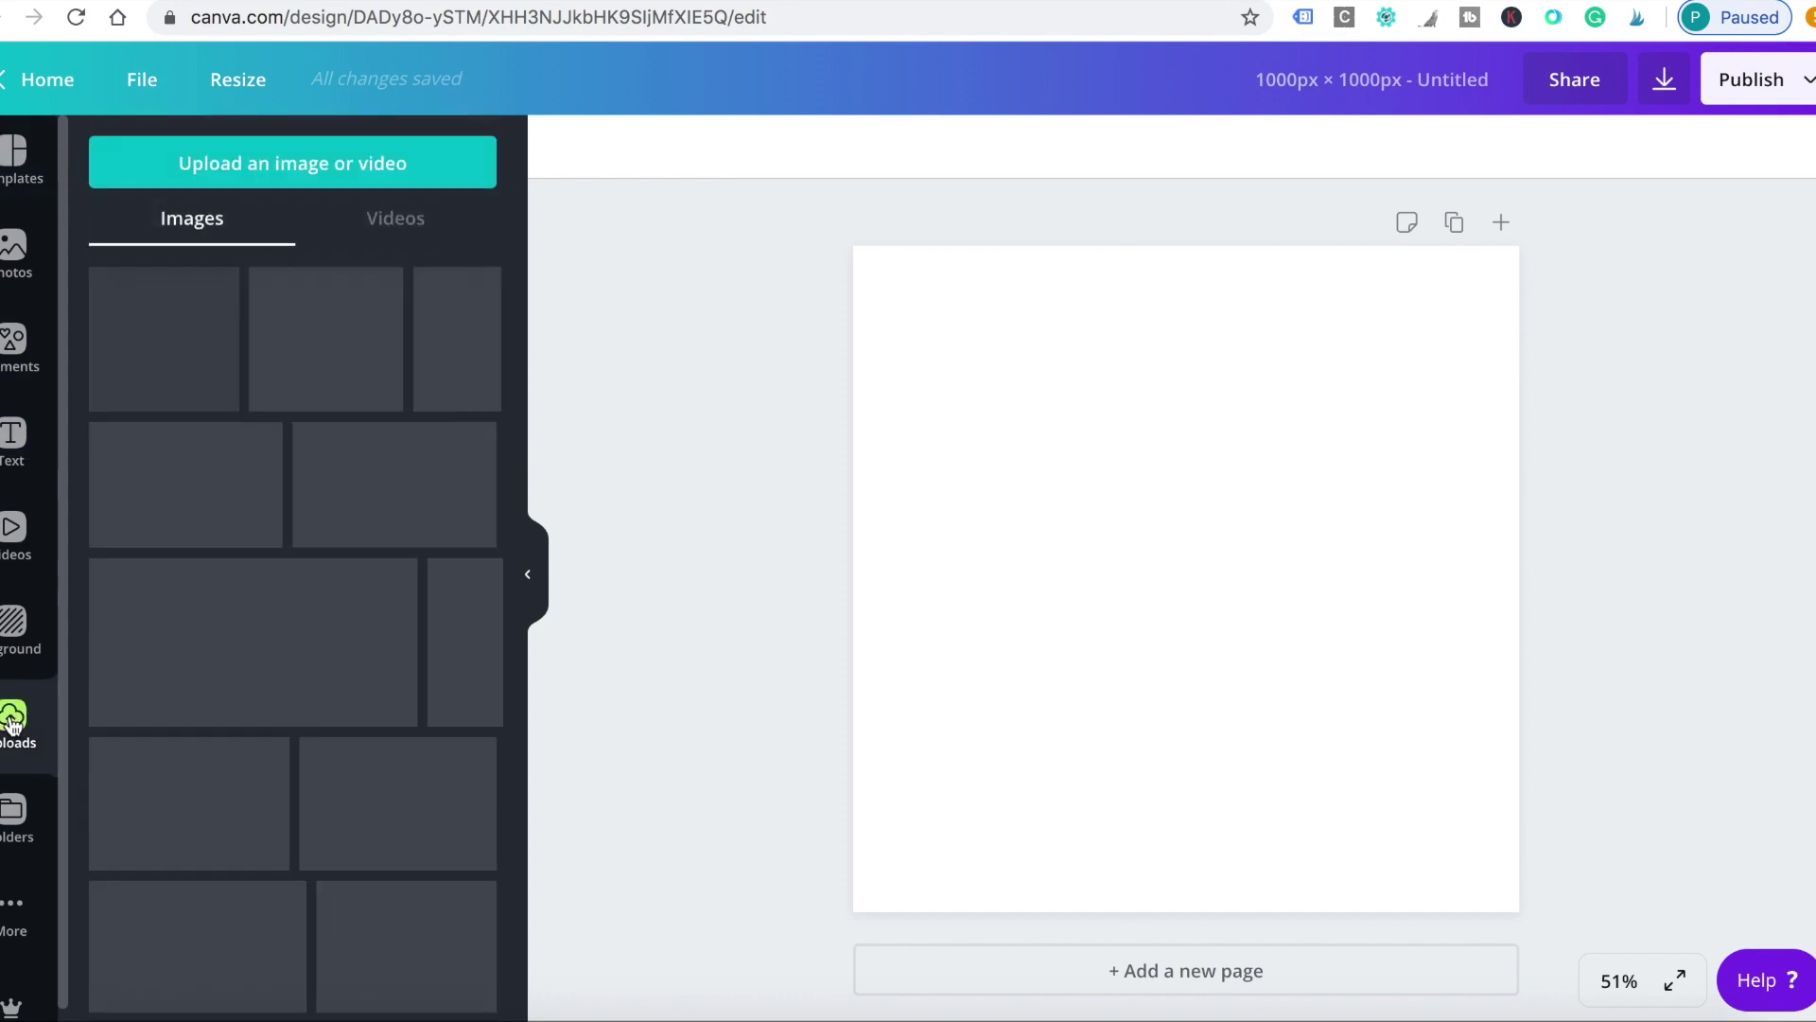
left_click(227, 166)
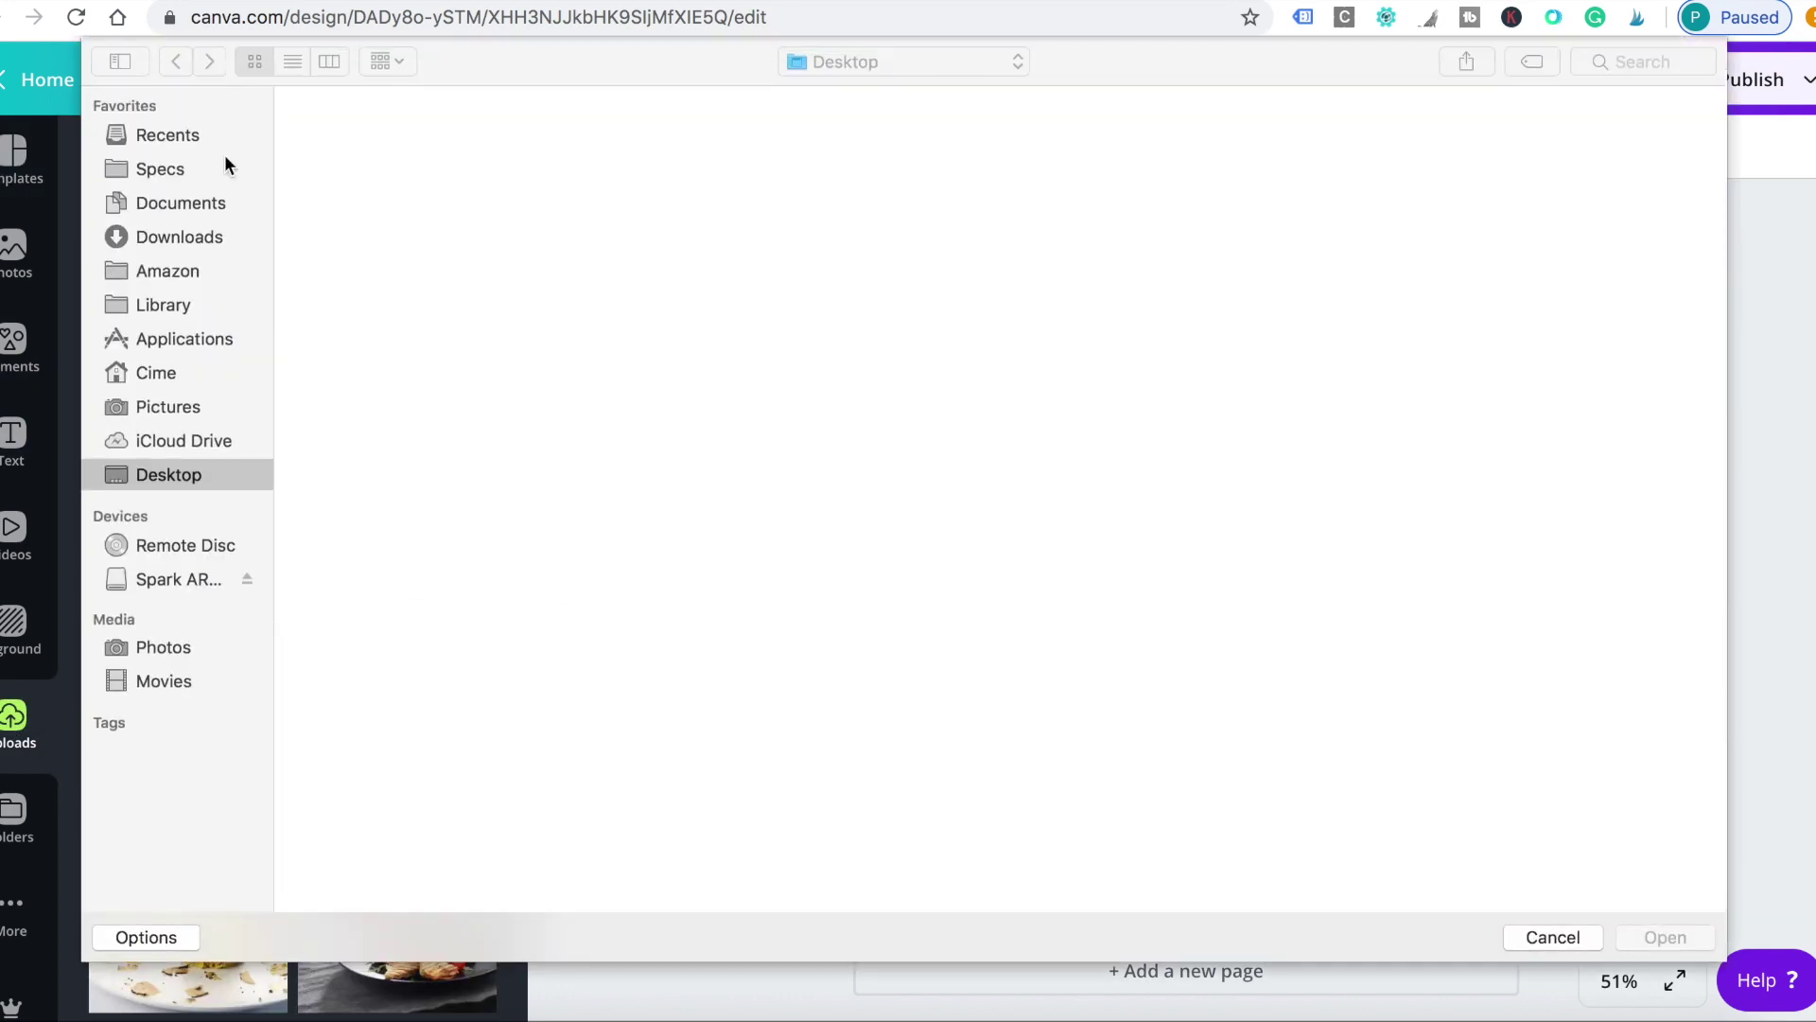
double_click(645, 161)
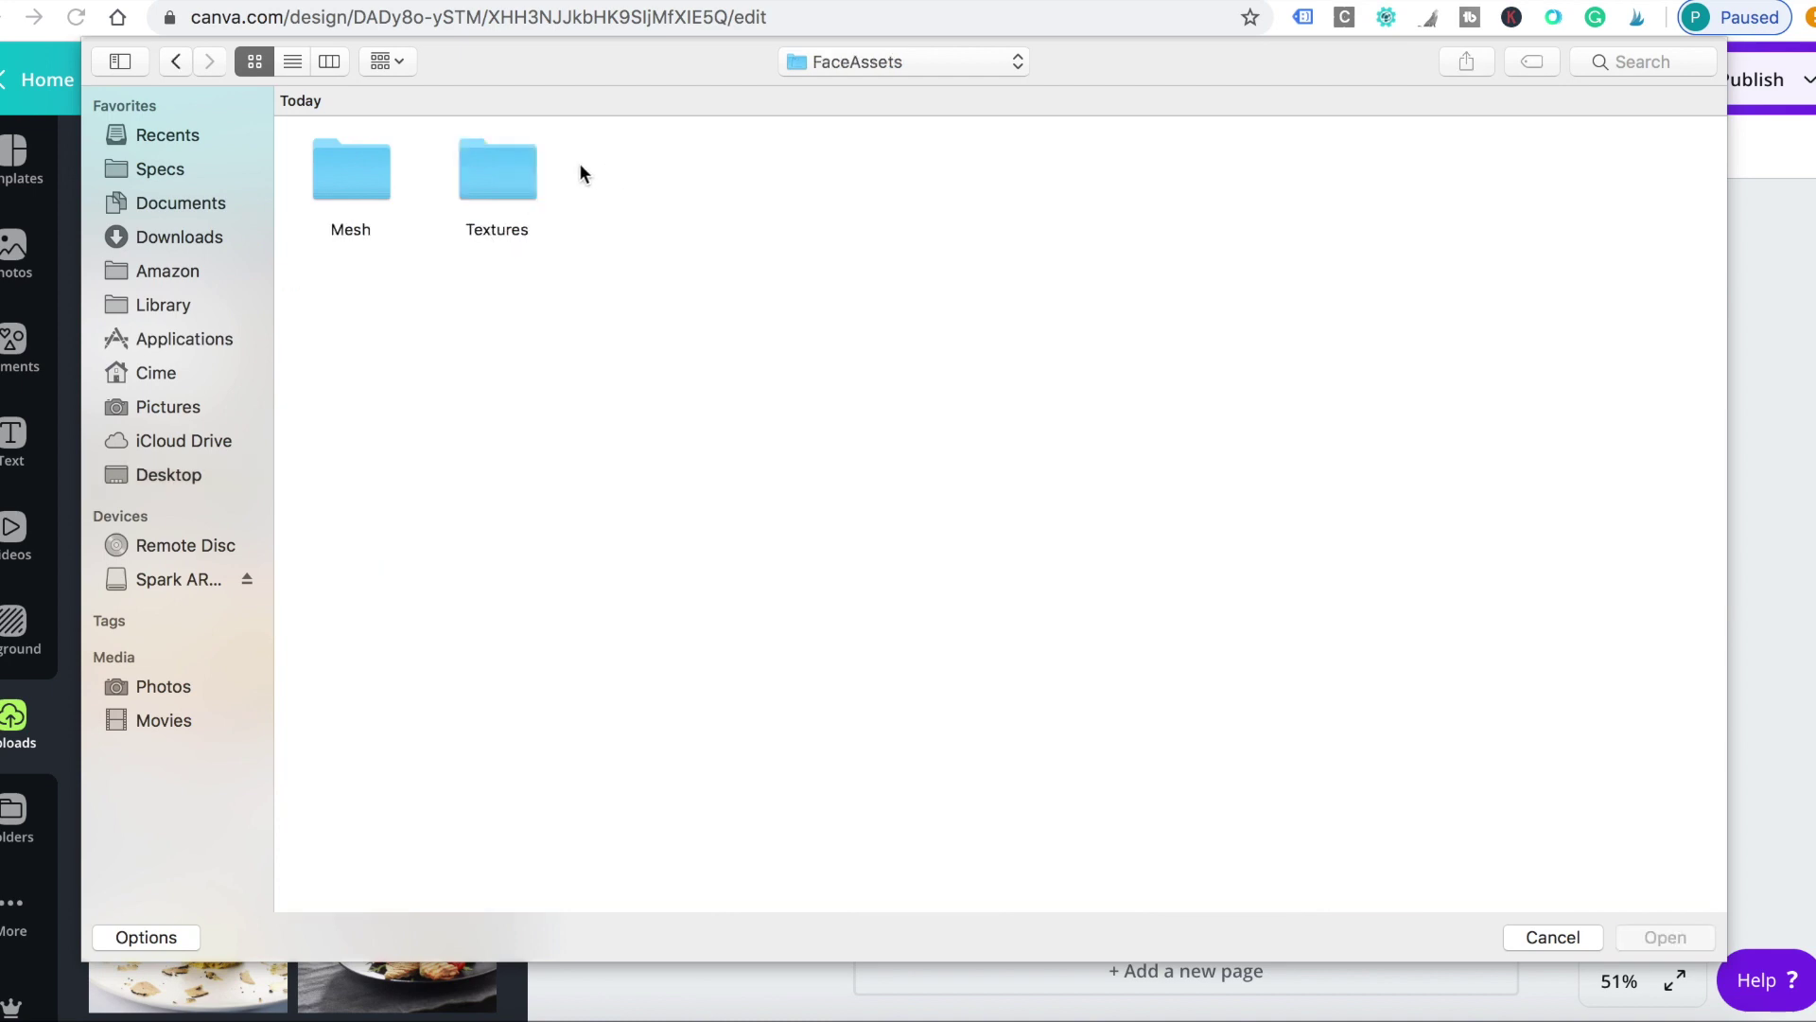
double_click(475, 174)
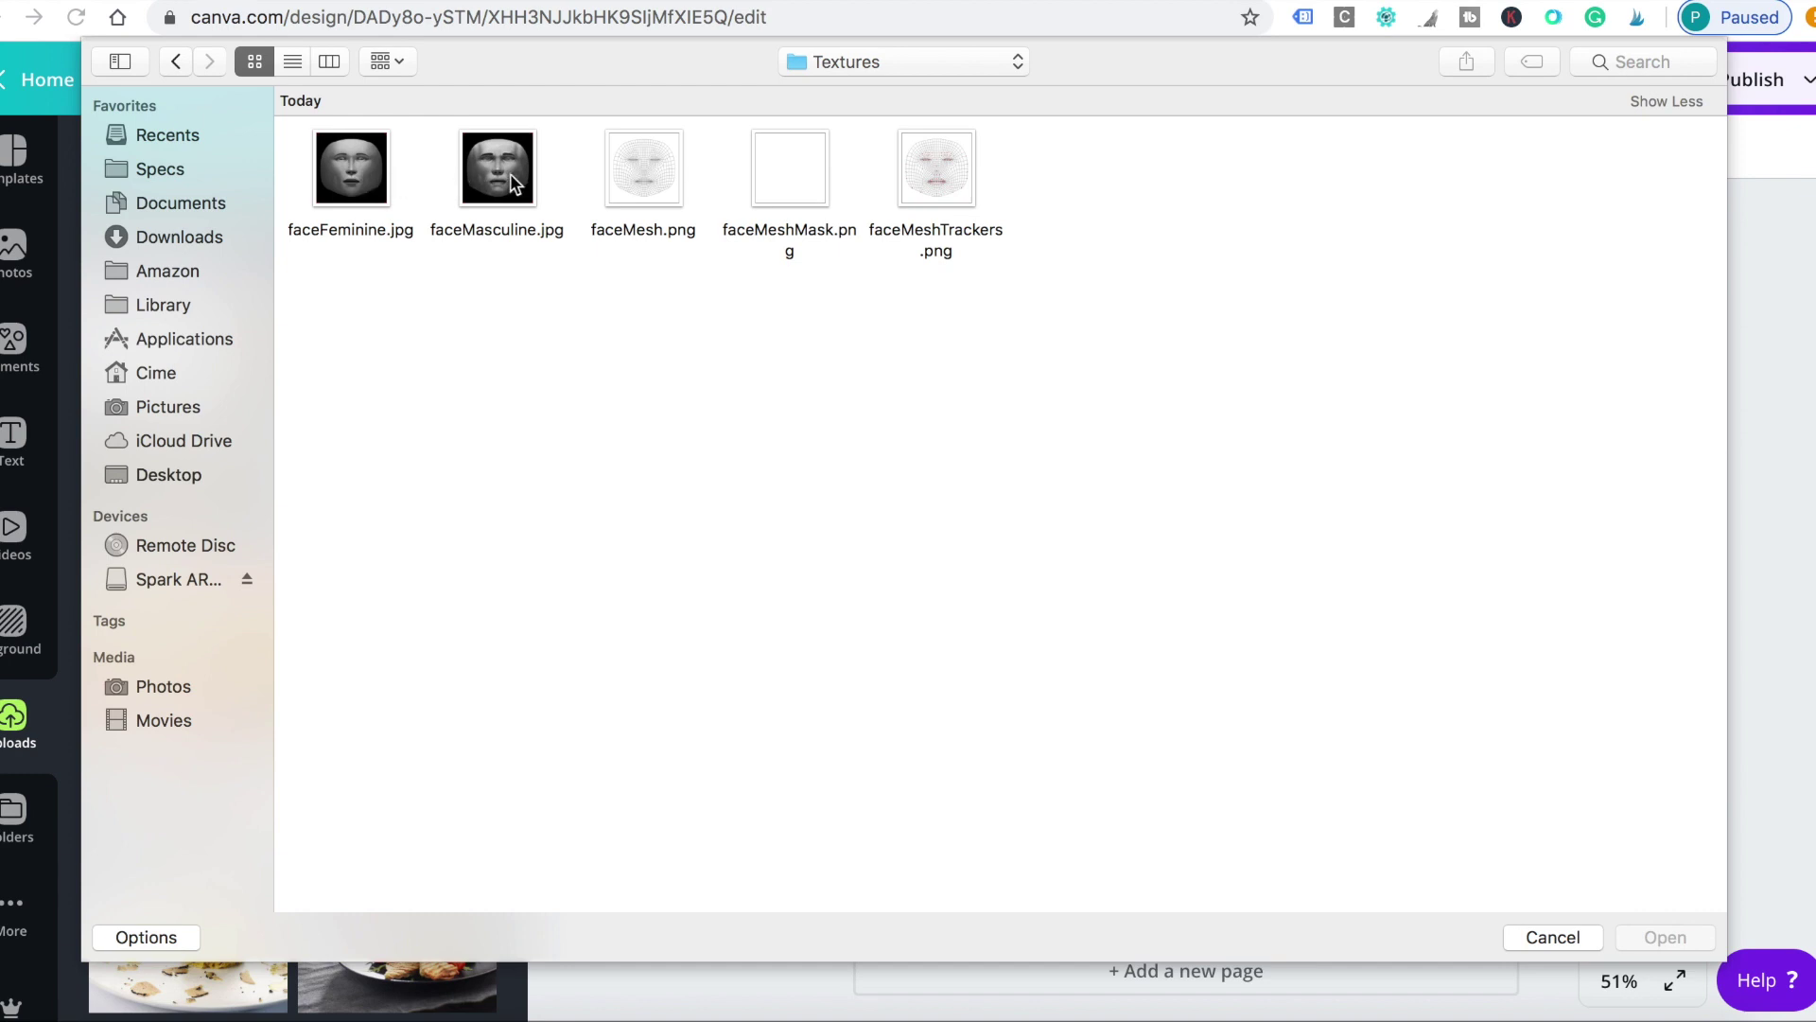
double_click(352, 171)
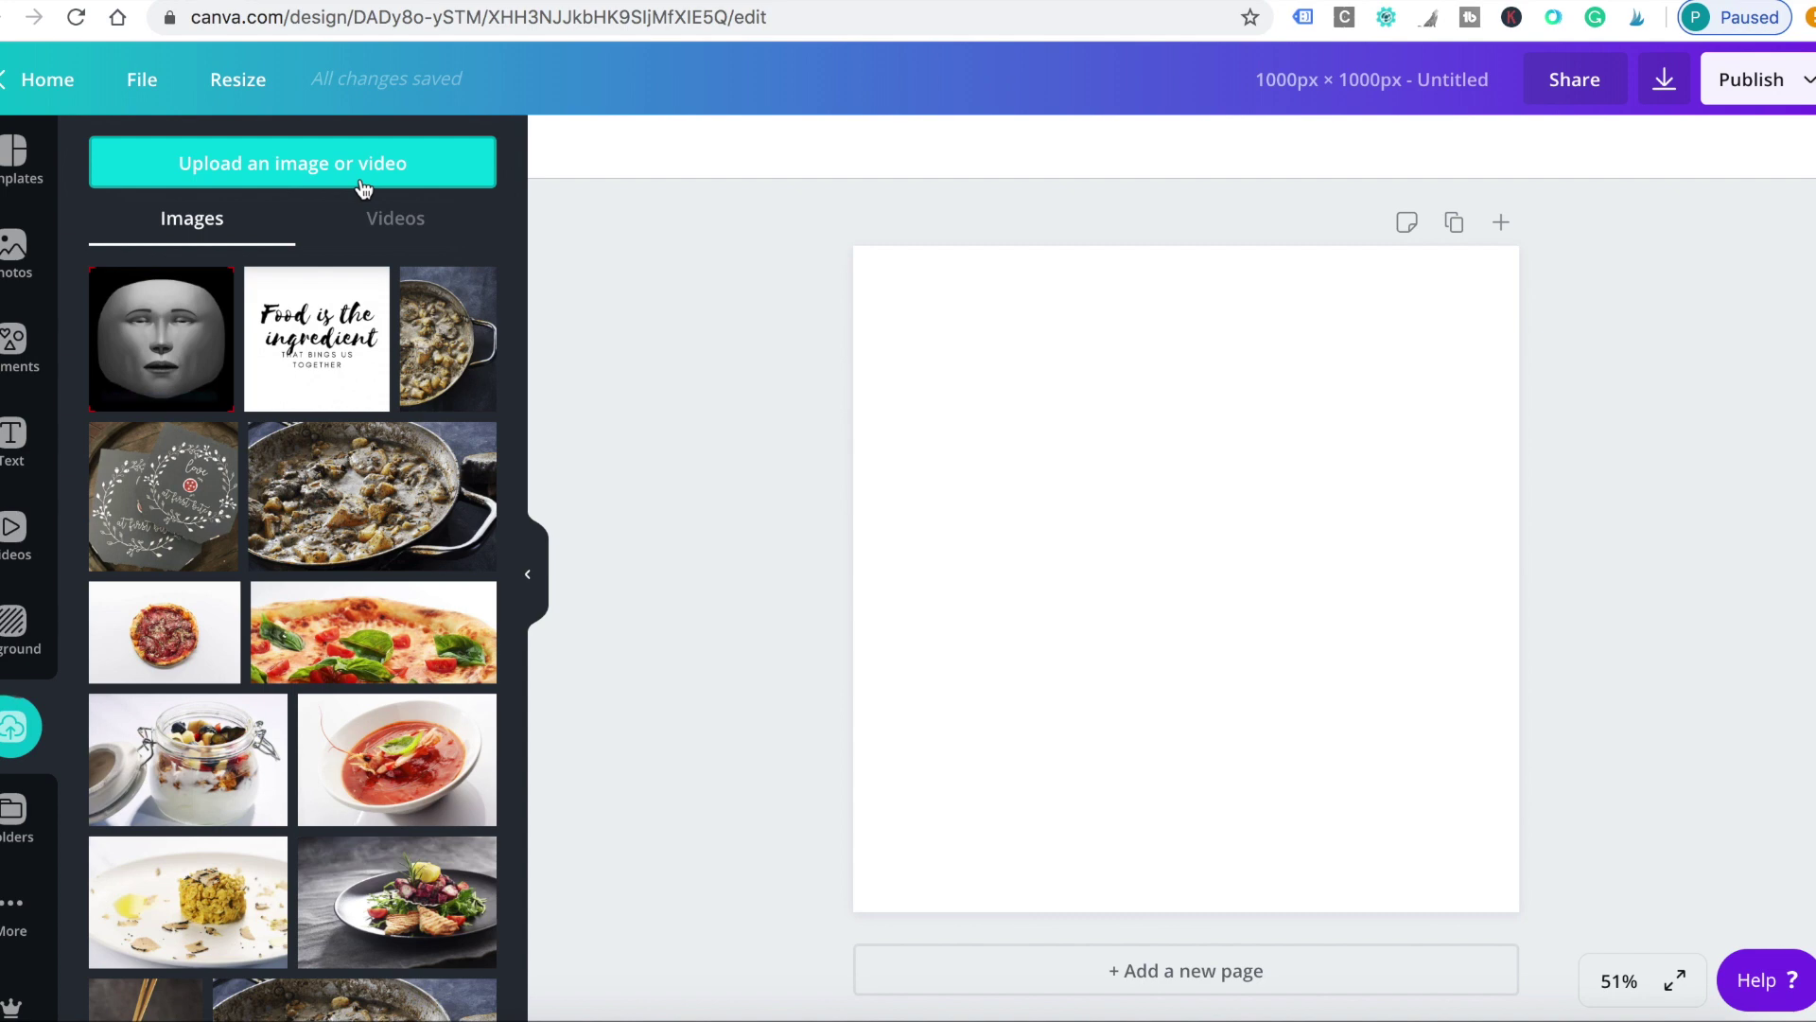
Add the uploaded face image to the page and enlarge it to fill the whole 1000 × 1000 px canvas
left_click(189, 357)
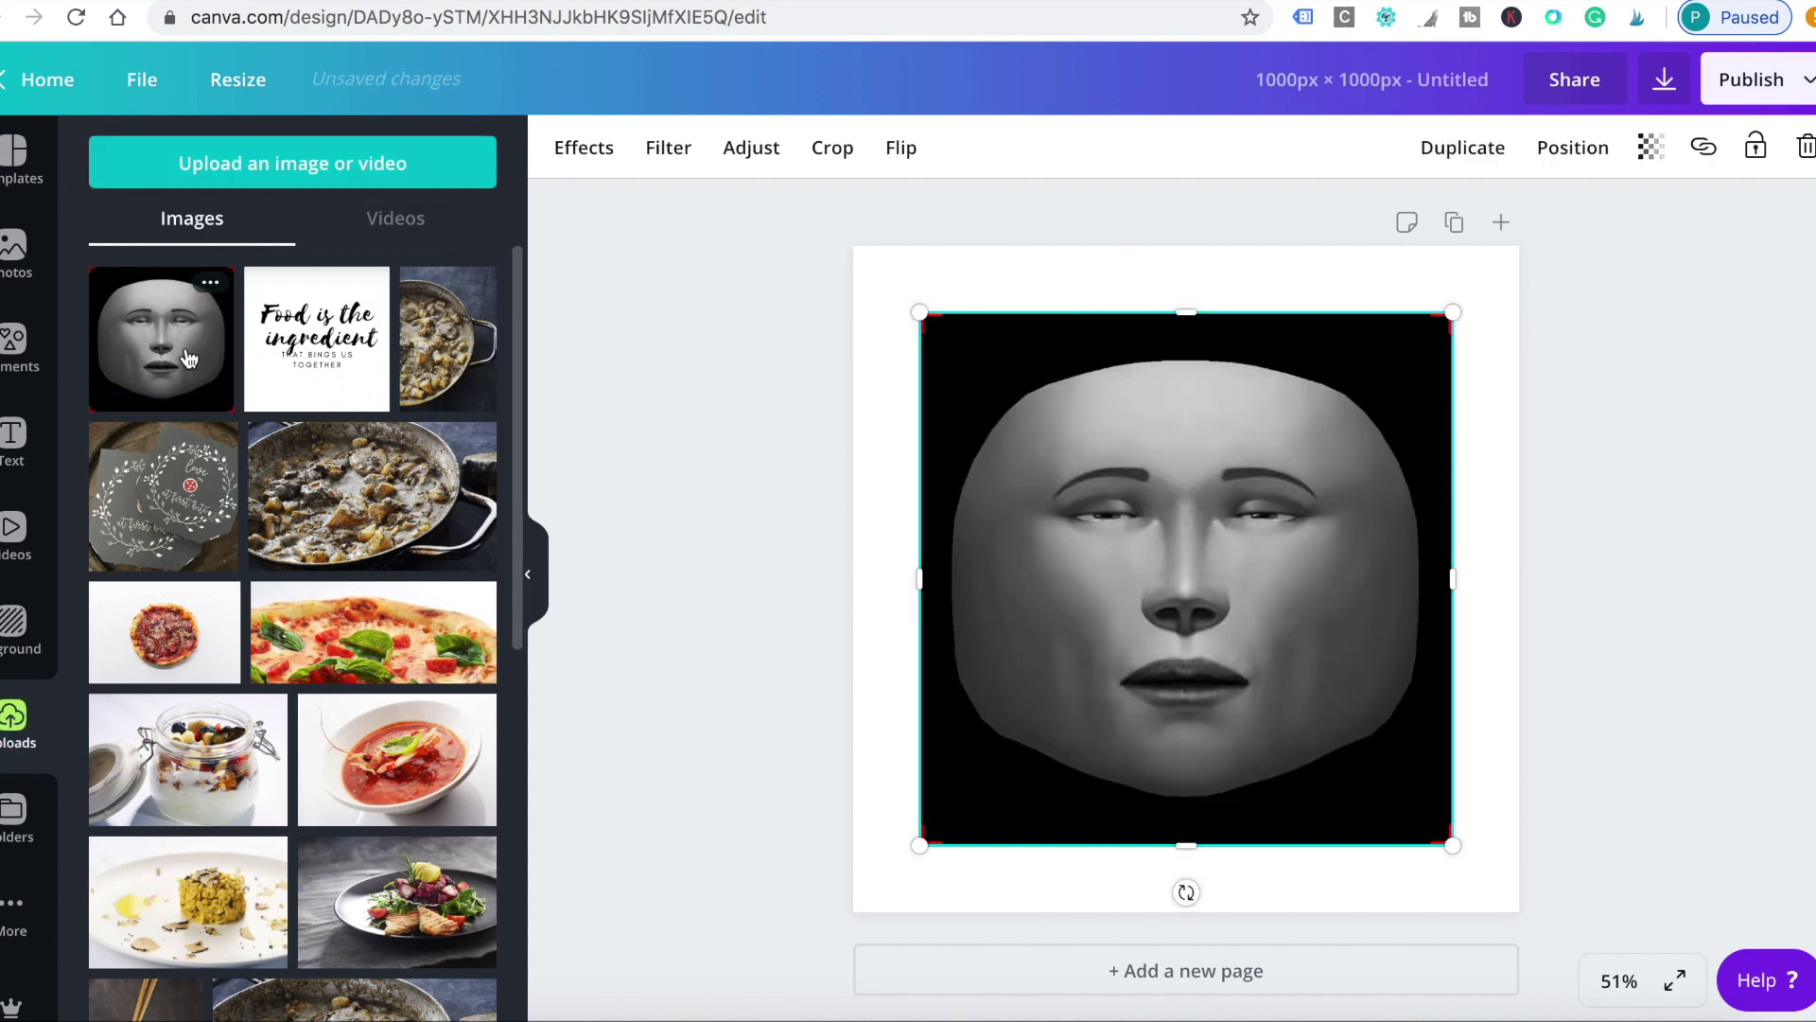
left_click_drag(919, 312, 853, 246)
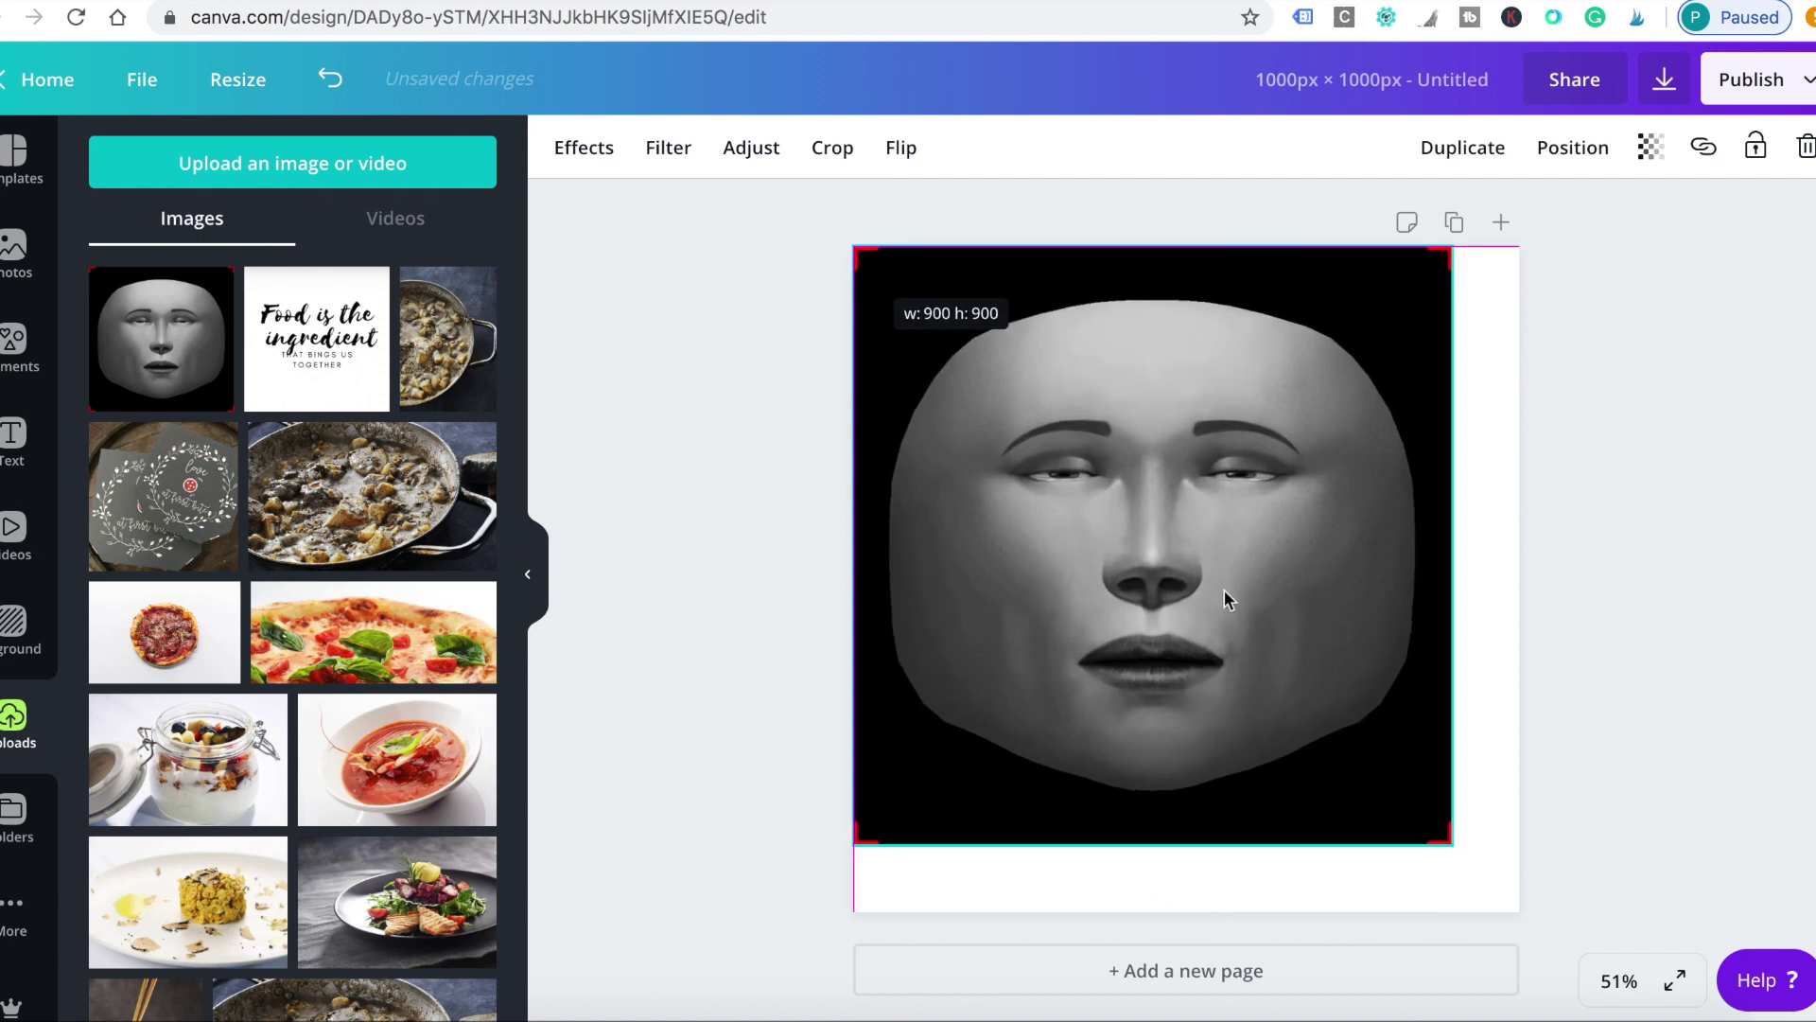
left_click_drag(1453, 844, 1519, 912)
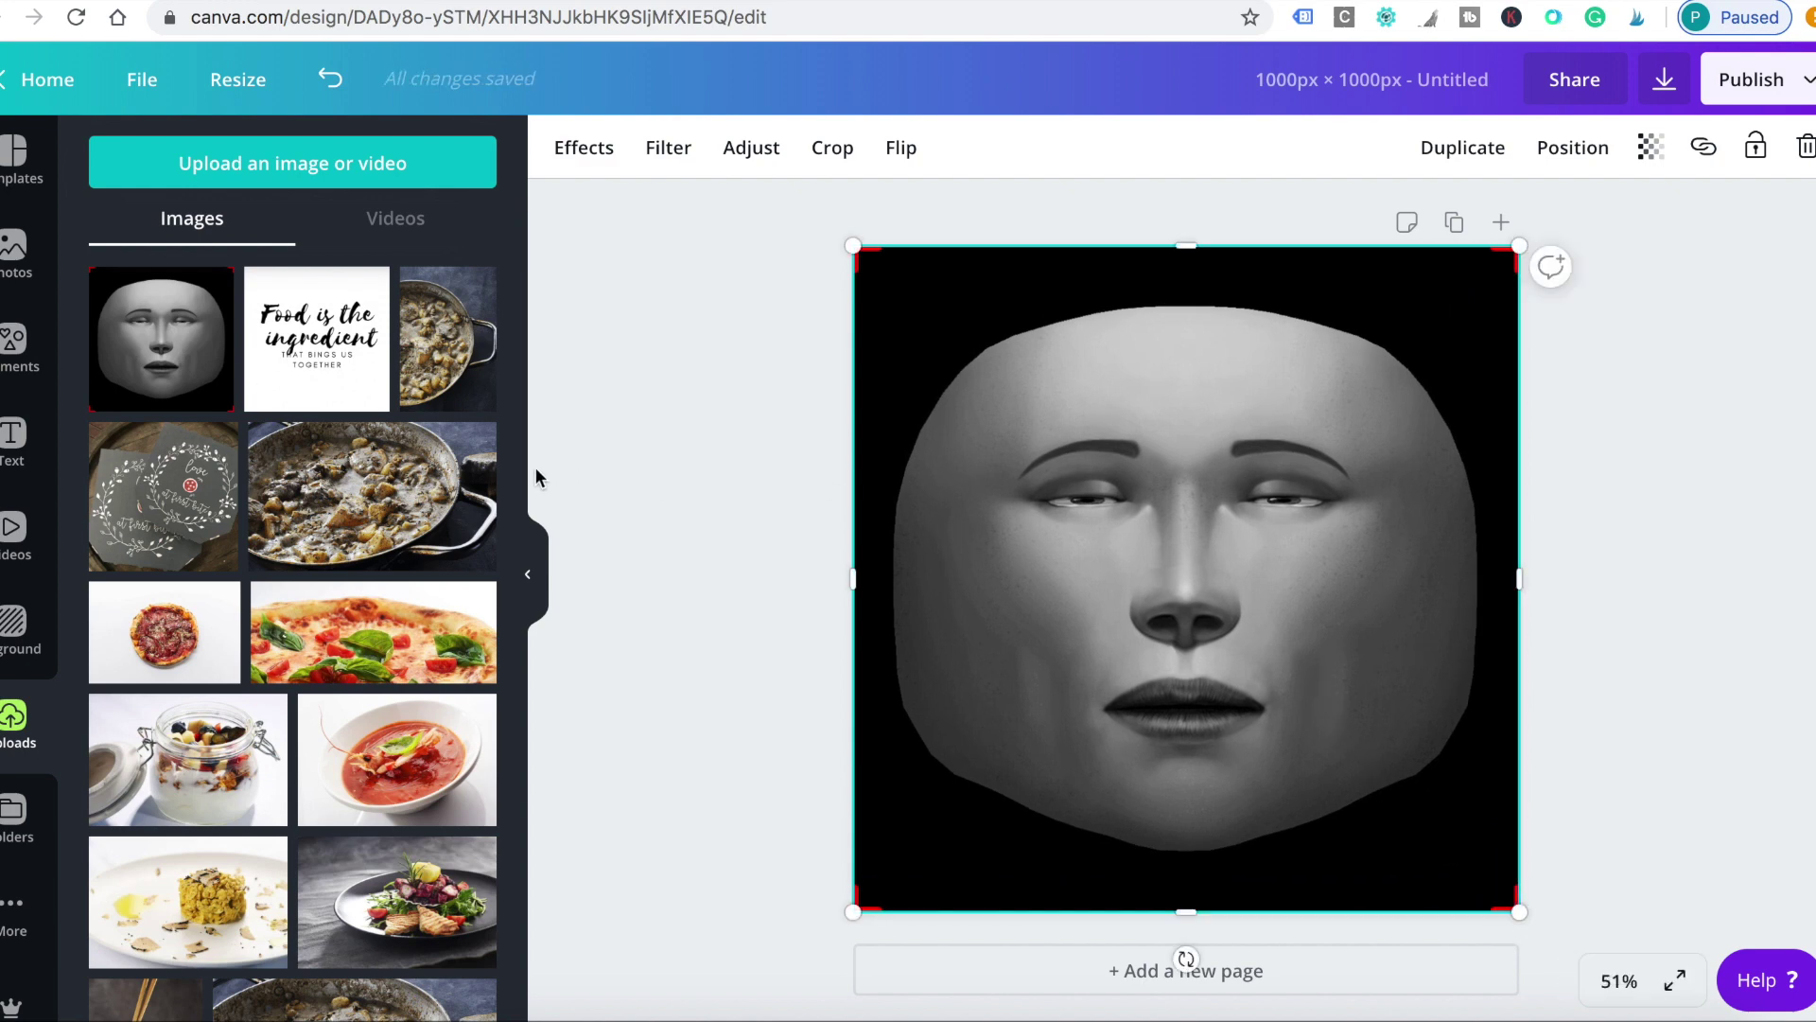
Add the "Ice Cream Party" font combination to the page and delete its invitation line and date line
left_click(11, 440)
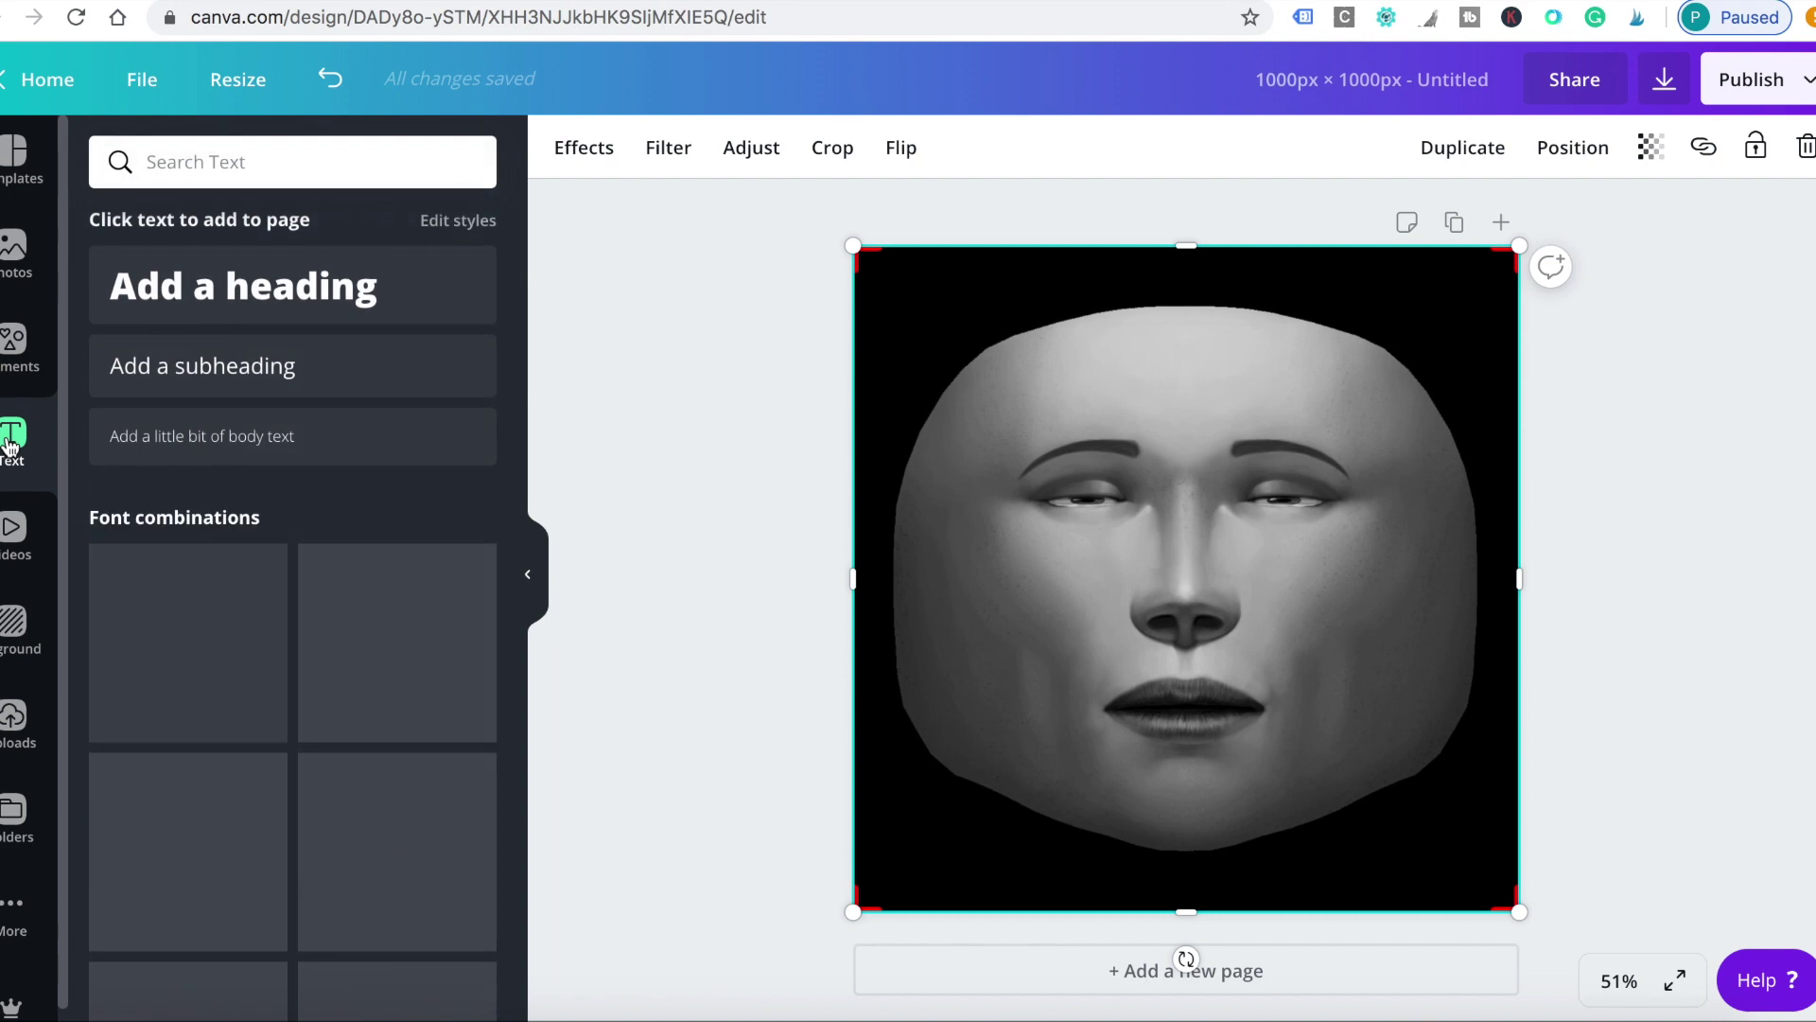
scroll(411, 546, "down", 7)
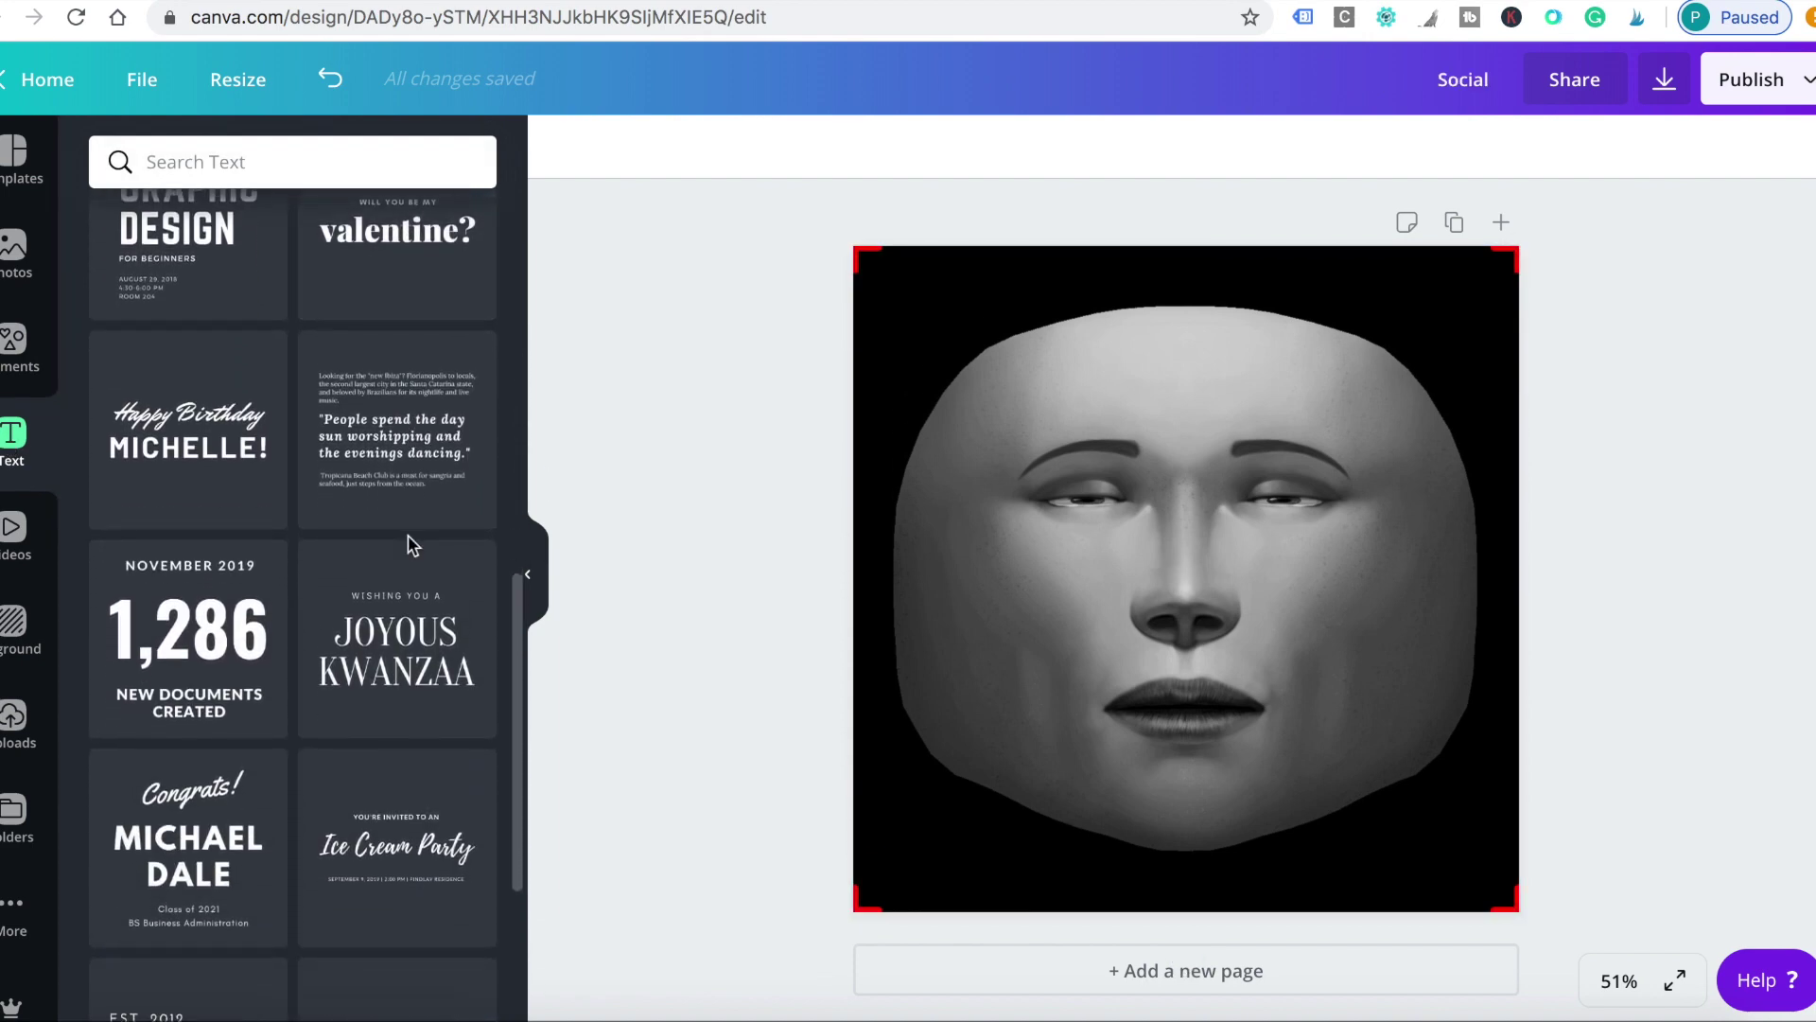
scroll(411, 546, "down", 3)
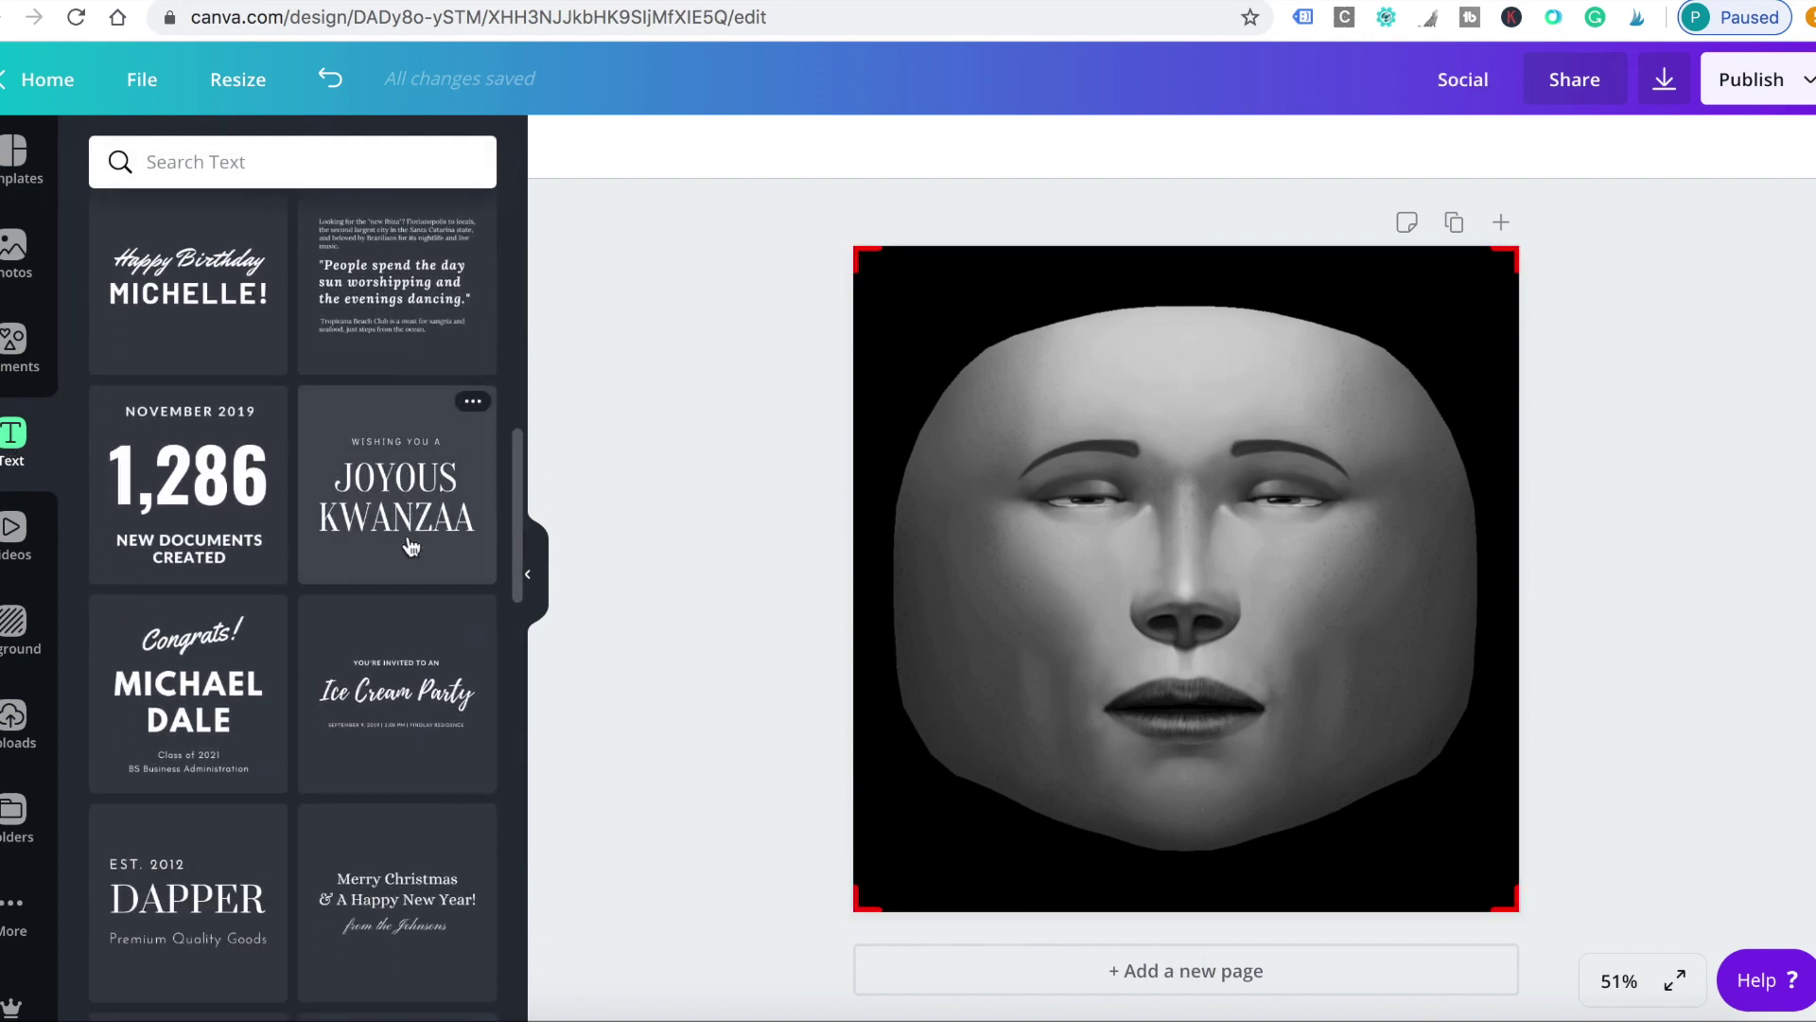
left_click(405, 648)
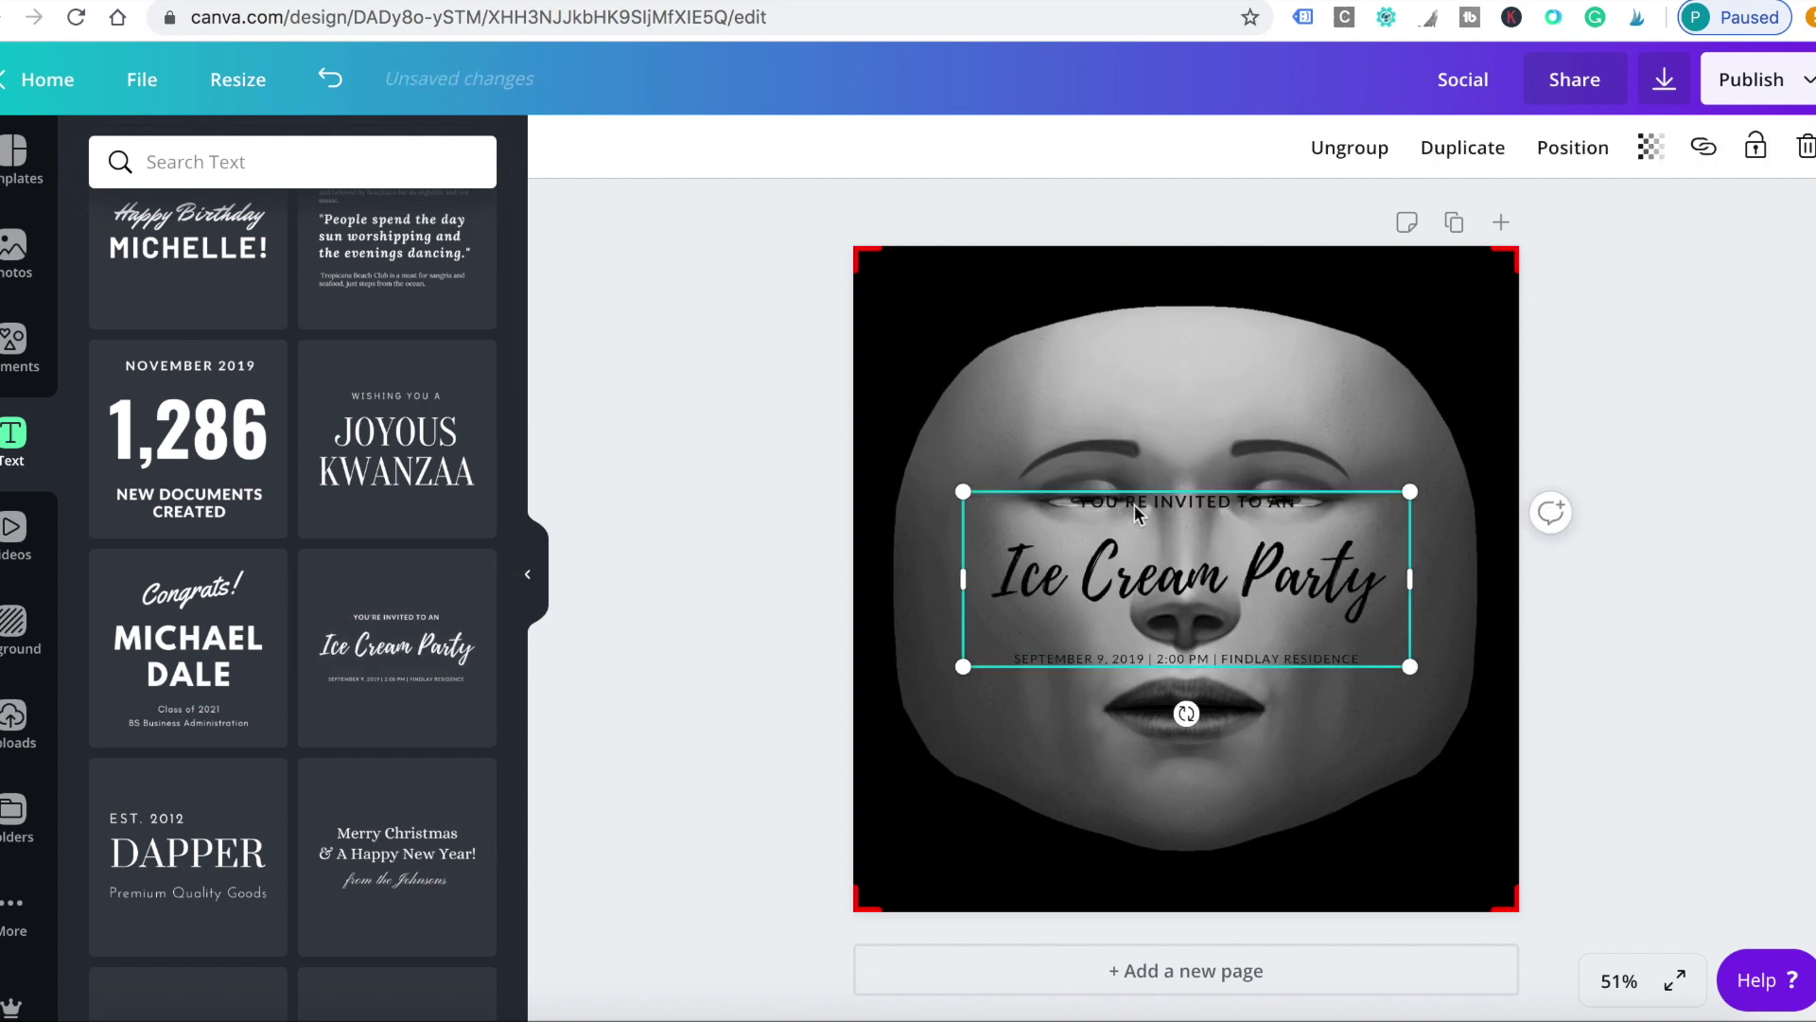
left_click(1134, 505)
key("Delete")
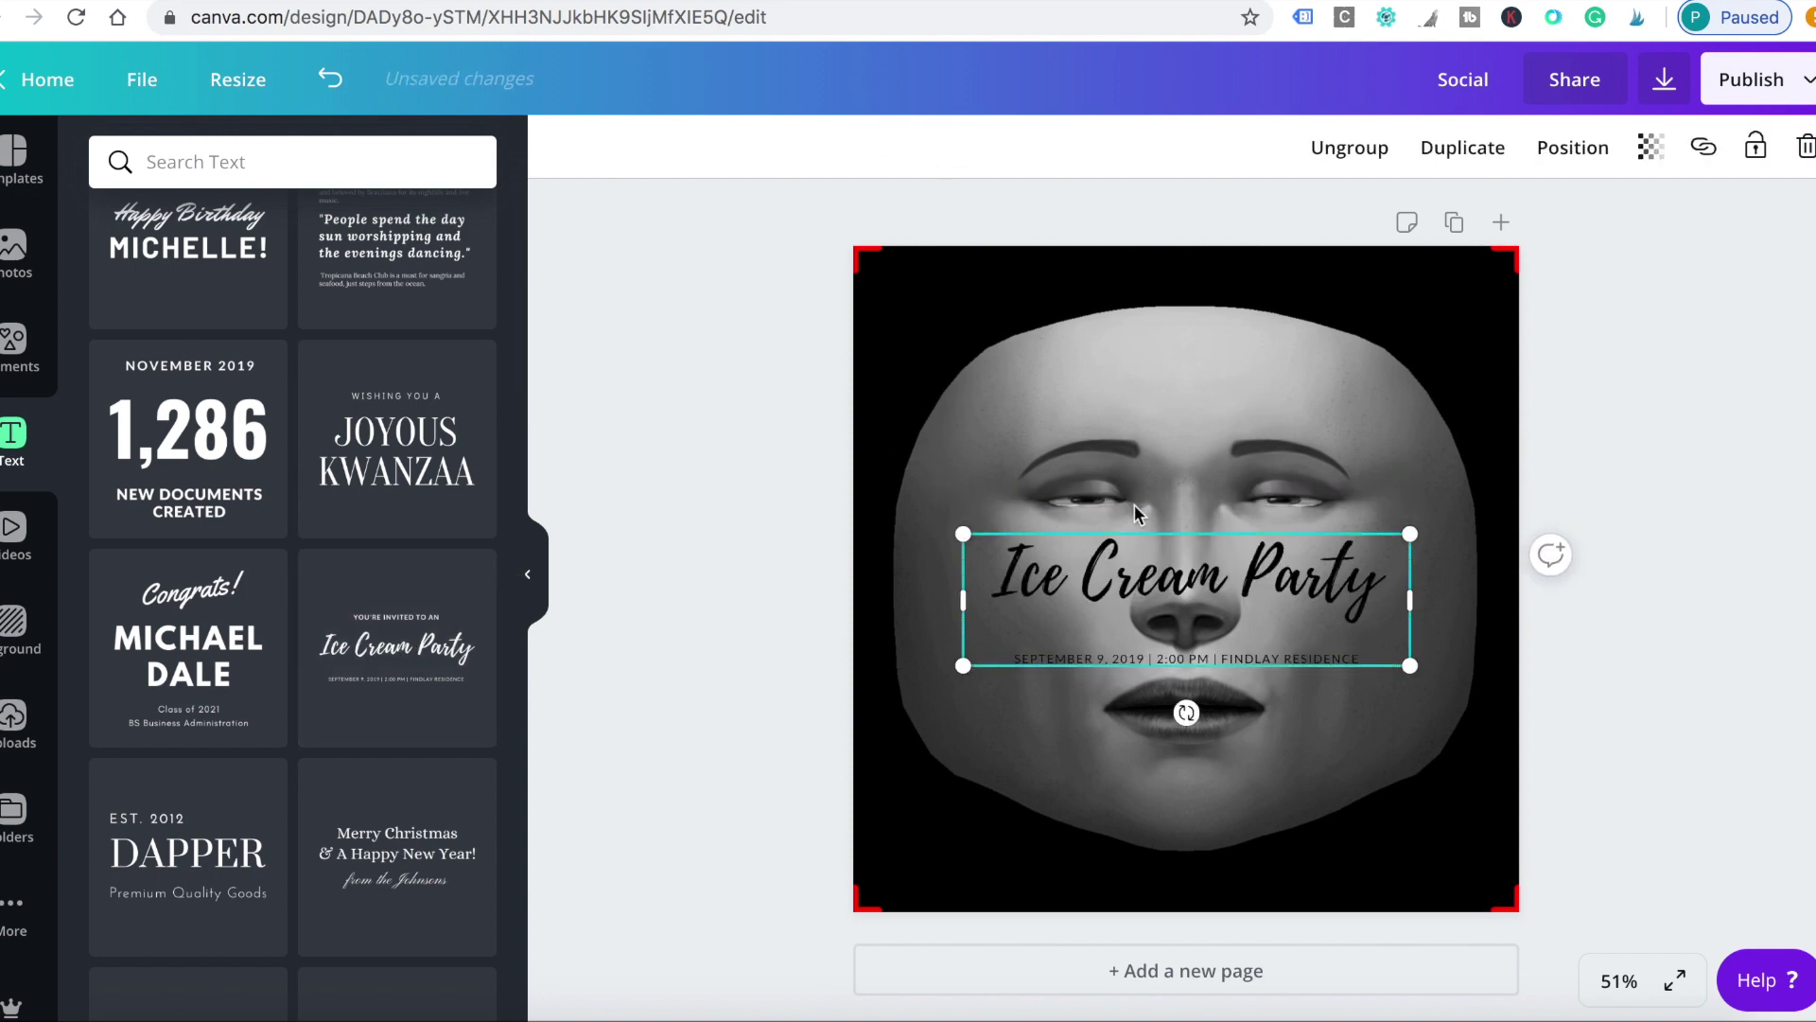
left_click(1183, 651)
key("Delete")
Replace the "Ice Cream Party" text with "Social" and enlarge it to a font size of about 90.8
double_click(1315, 582)
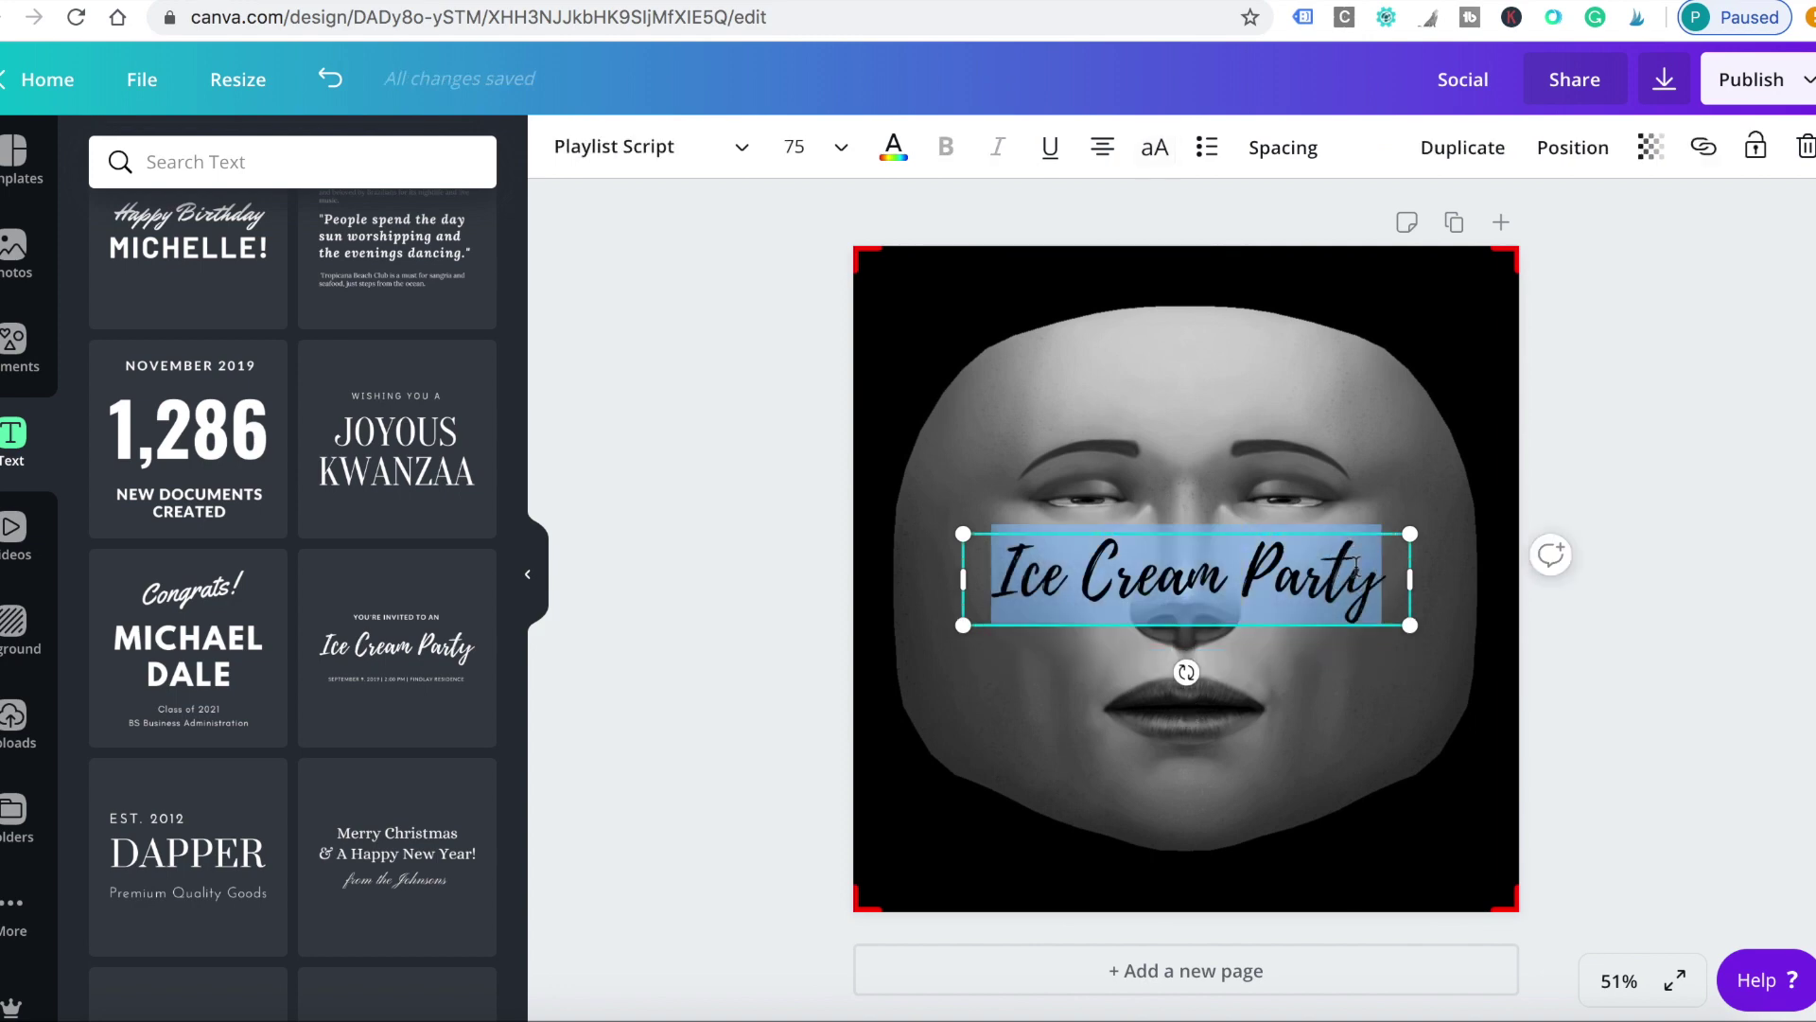
type("Soc")
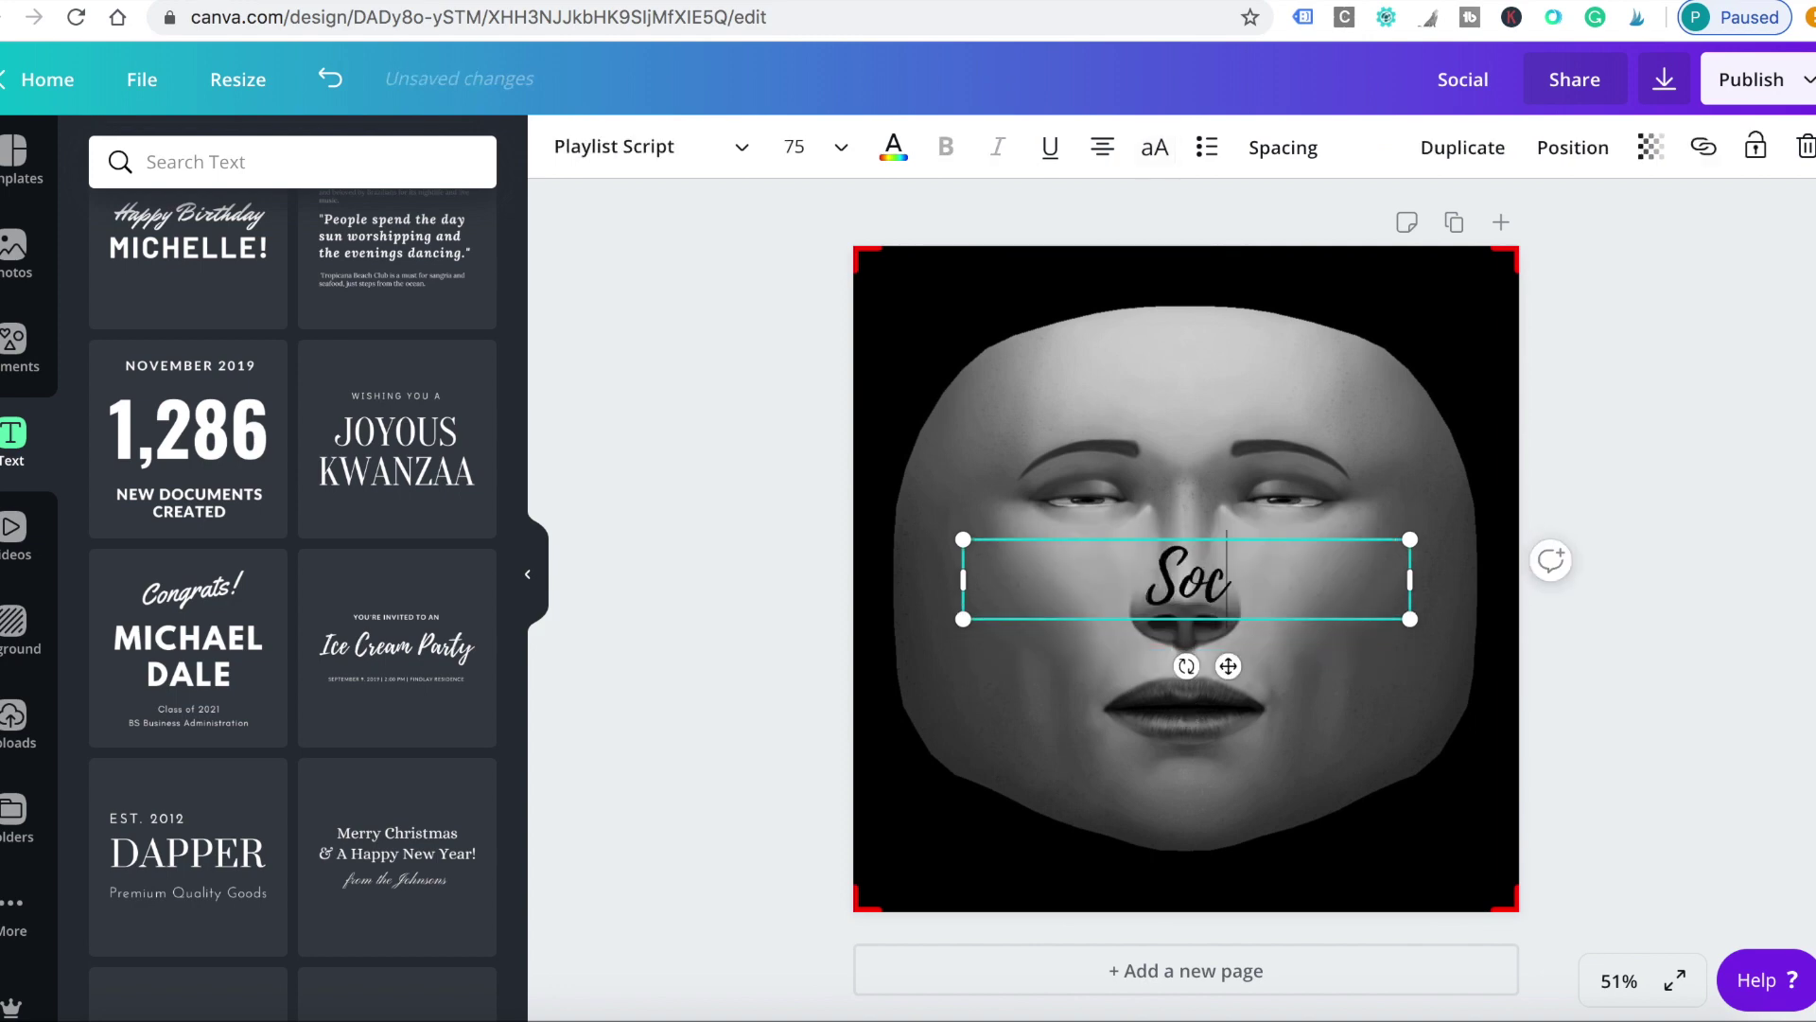
type("ial")
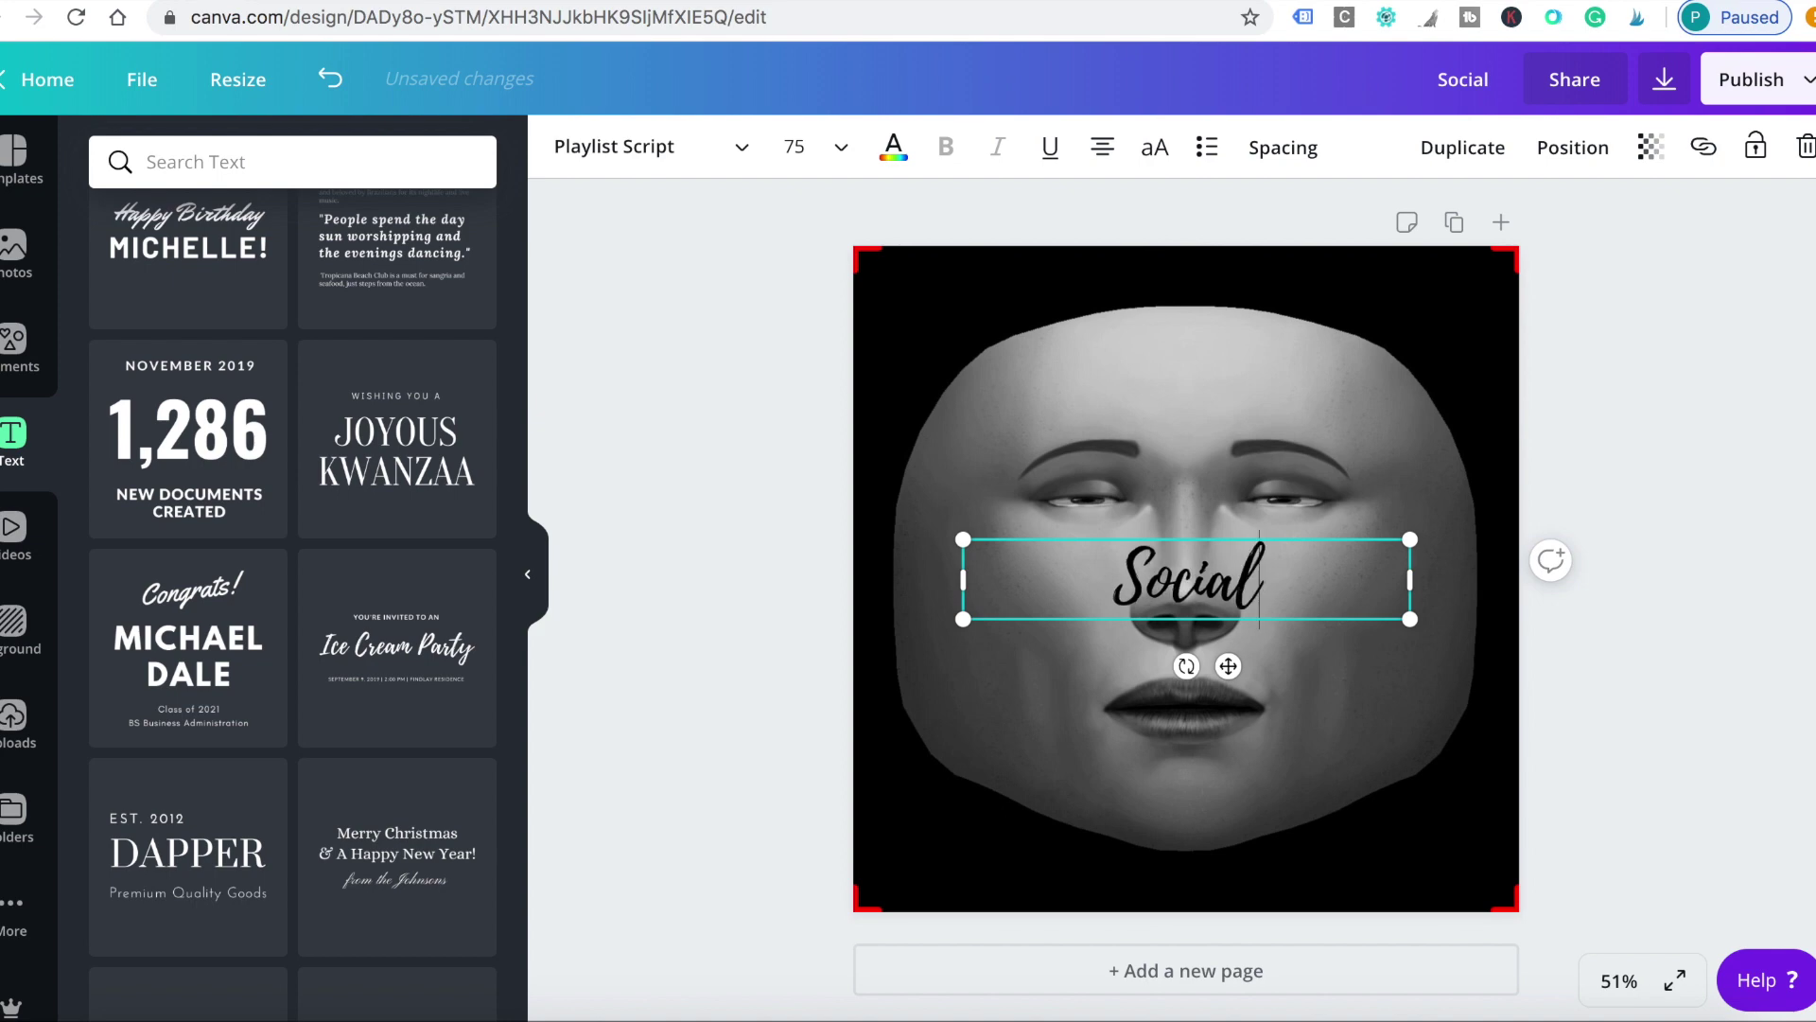
left_click_drag(963, 539, 866, 487)
left_click(1319, 739)
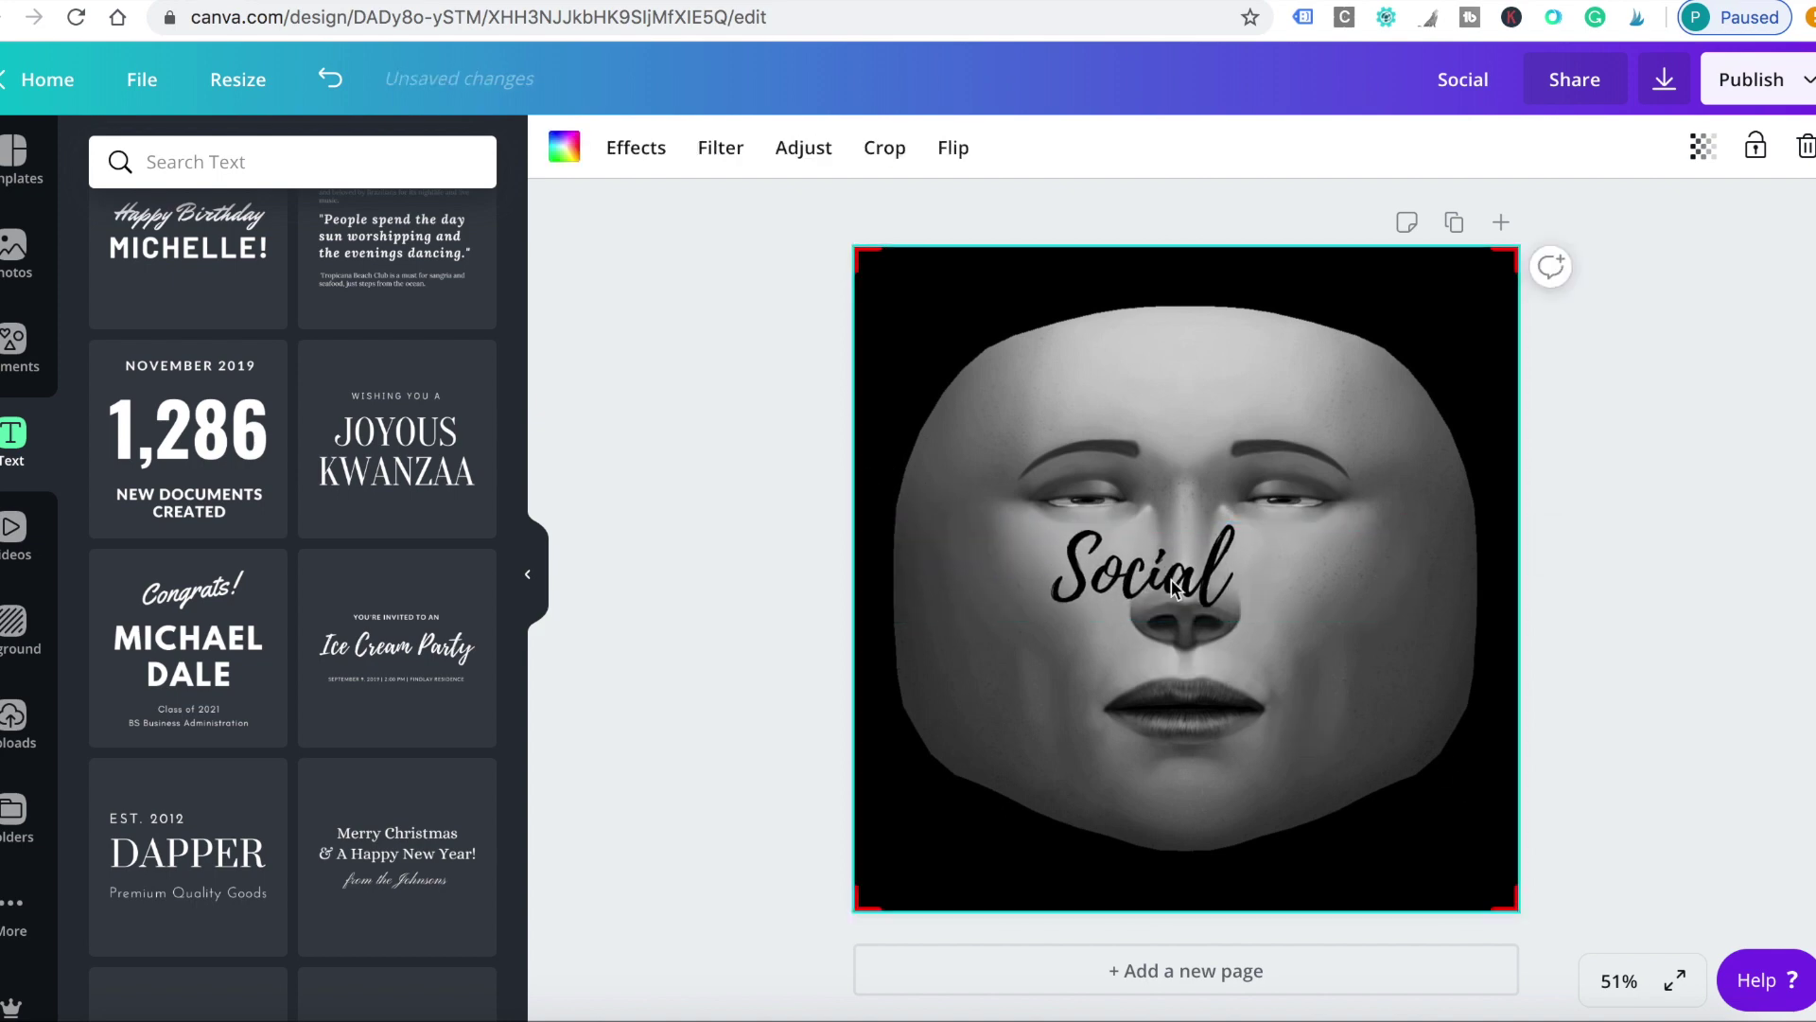
Move the "Social" text onto the cheek left of the nose and tilt it slightly clockwise
left_click_drag(1141, 581, 1012, 587)
left_click_drag(1007, 673, 997, 673)
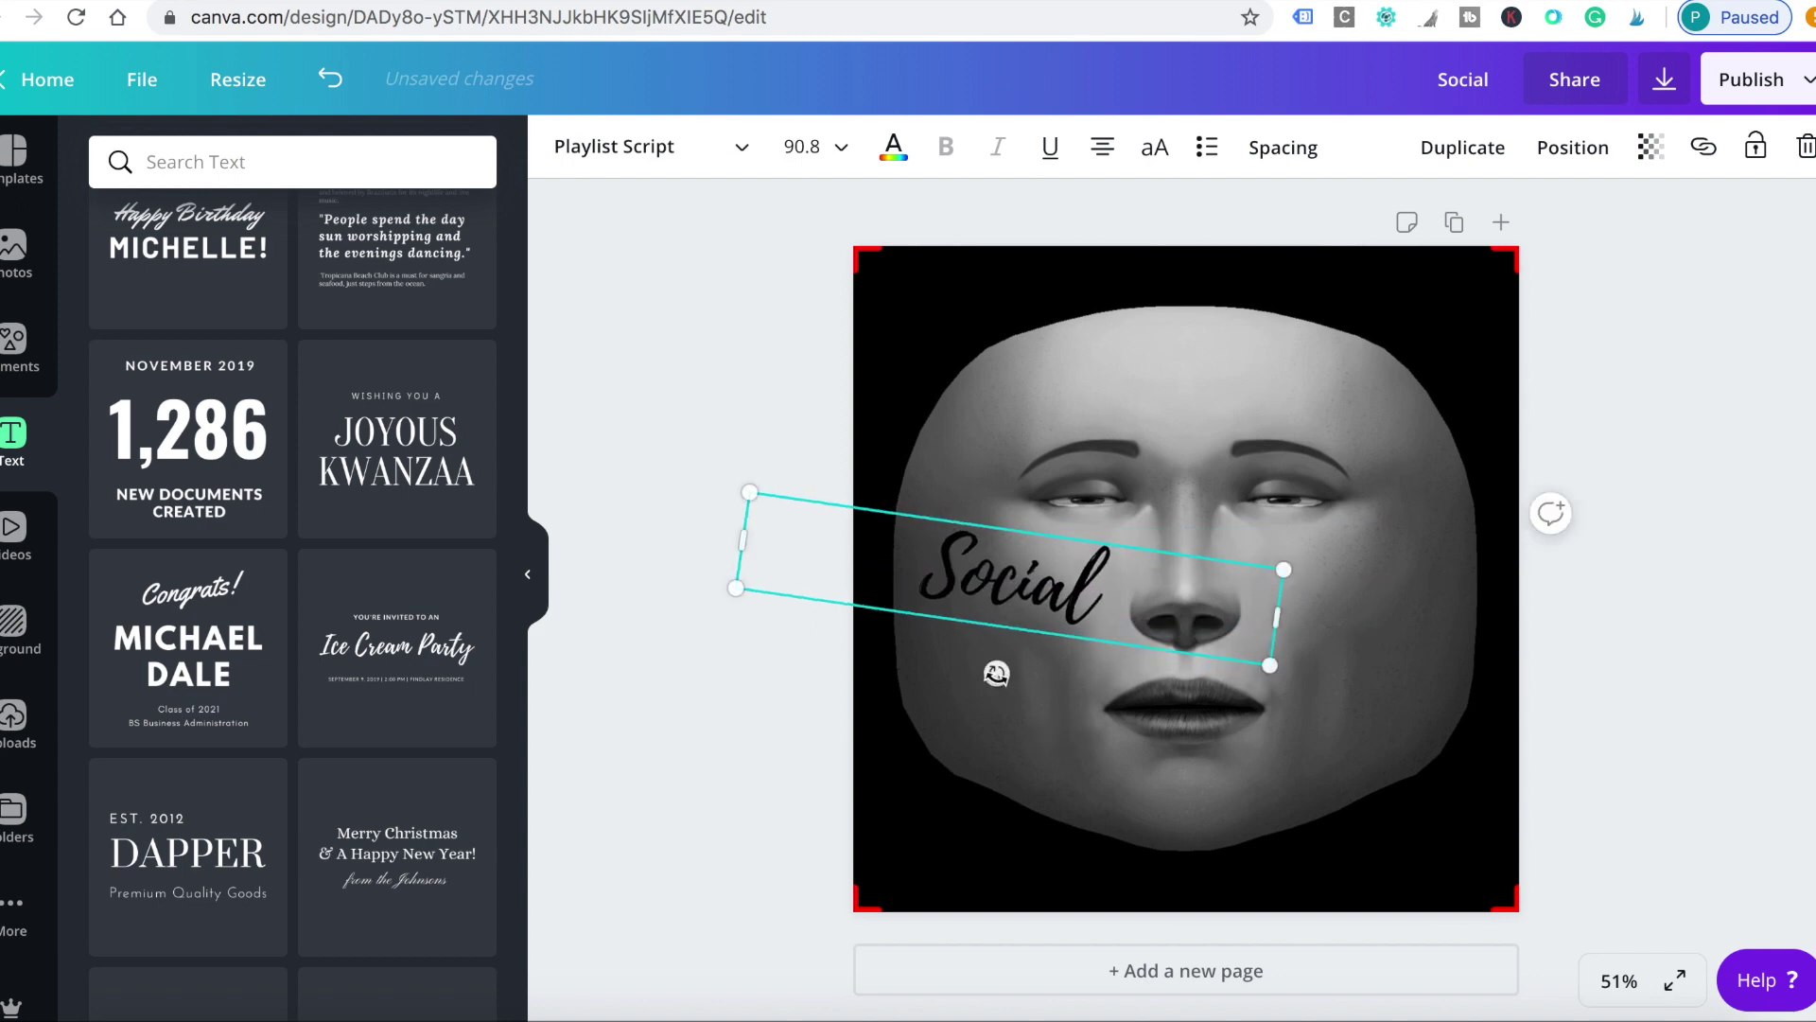
Duplicate the "Social" text, place the copy on the opposite cheek at the same height and change its wording to "Sam"
left_click(1463, 147)
left_click_drag(1060, 603, 1381, 587)
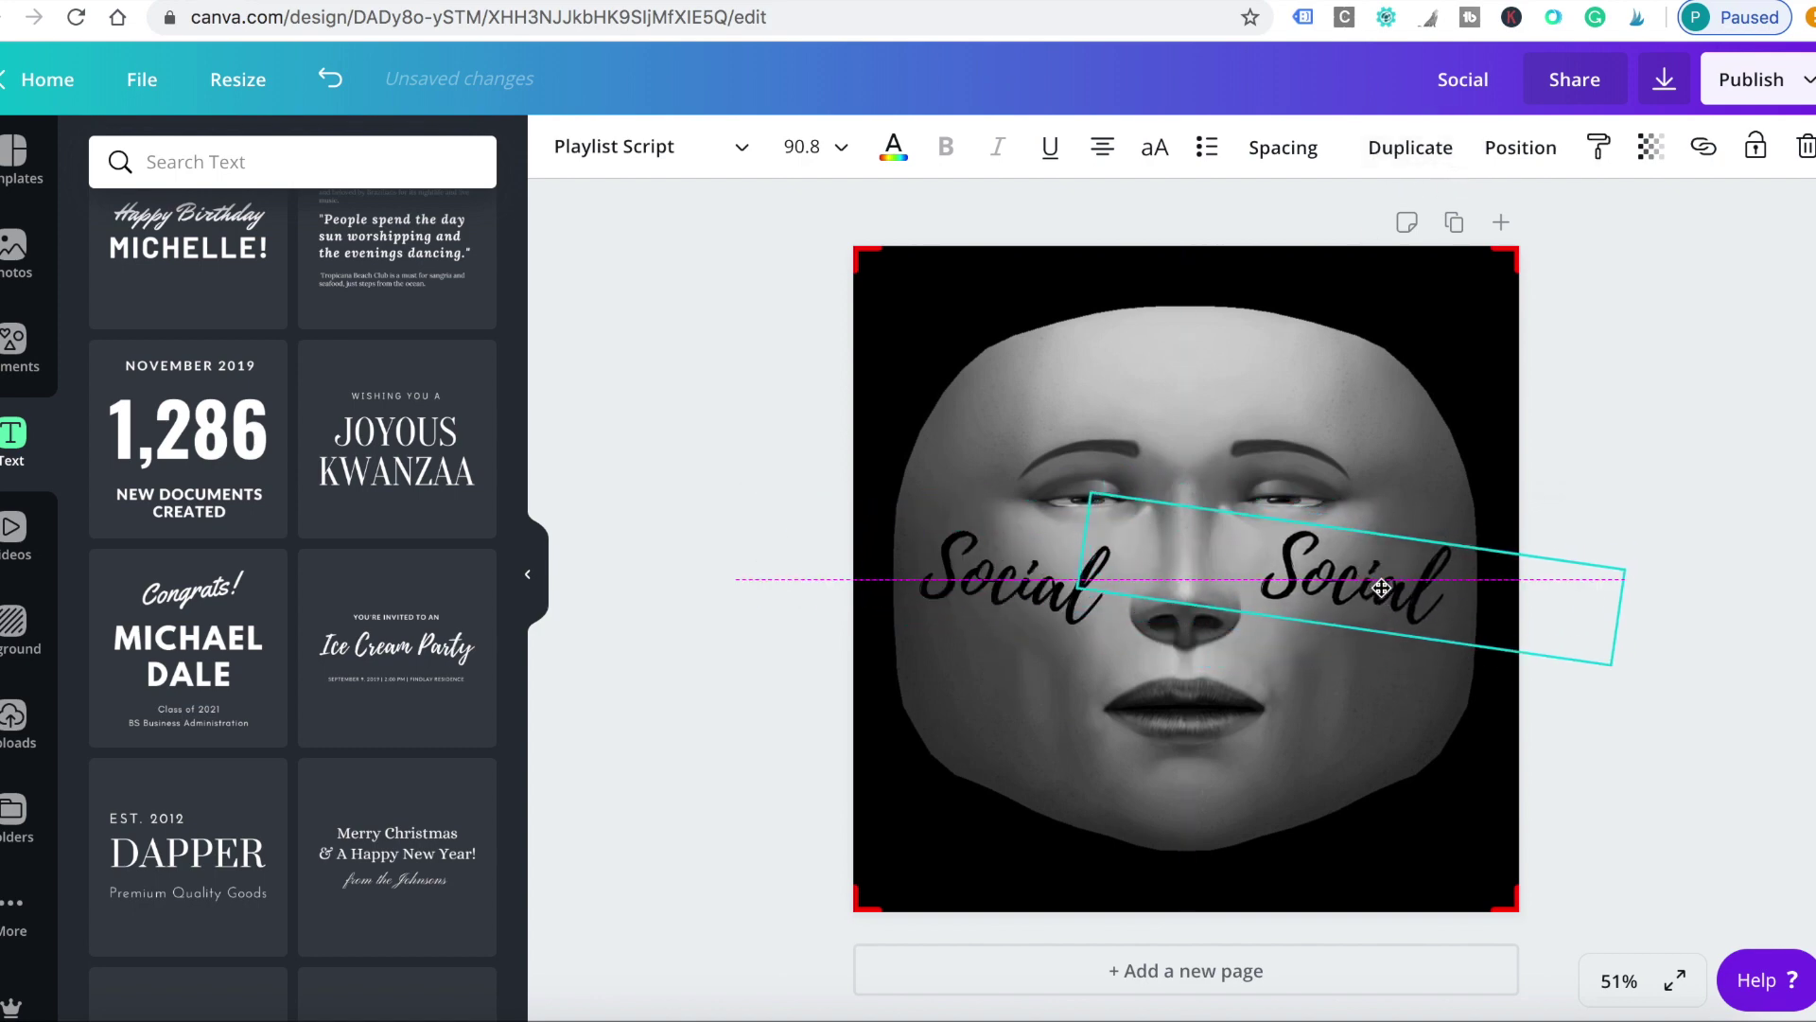
double_click(1382, 587)
left_click(1433, 605)
key("BackSpace")
key("BackSpace")
key("BackSpace")
key("BackSpace")
key("BackSpace")
type("am")
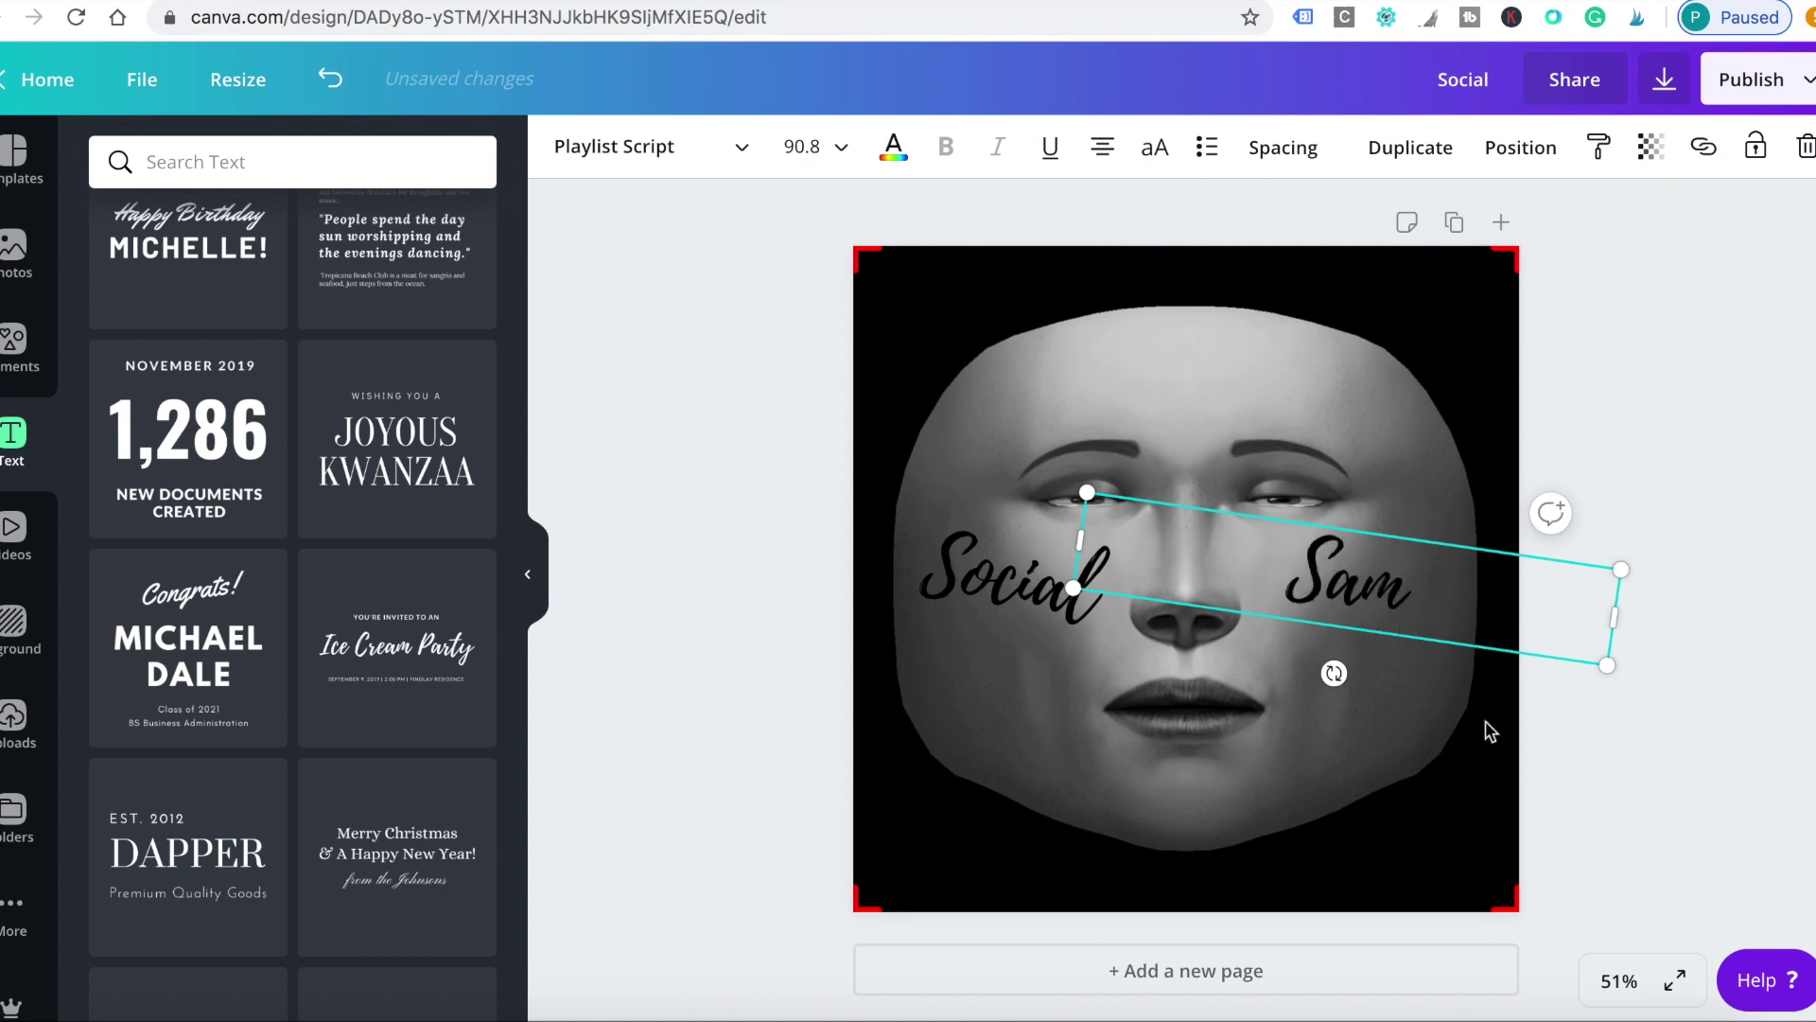
Tilt the "Sam" text to about -10° and shift it slightly closer to the nose
left_click_drag(1334, 673, 1367, 684)
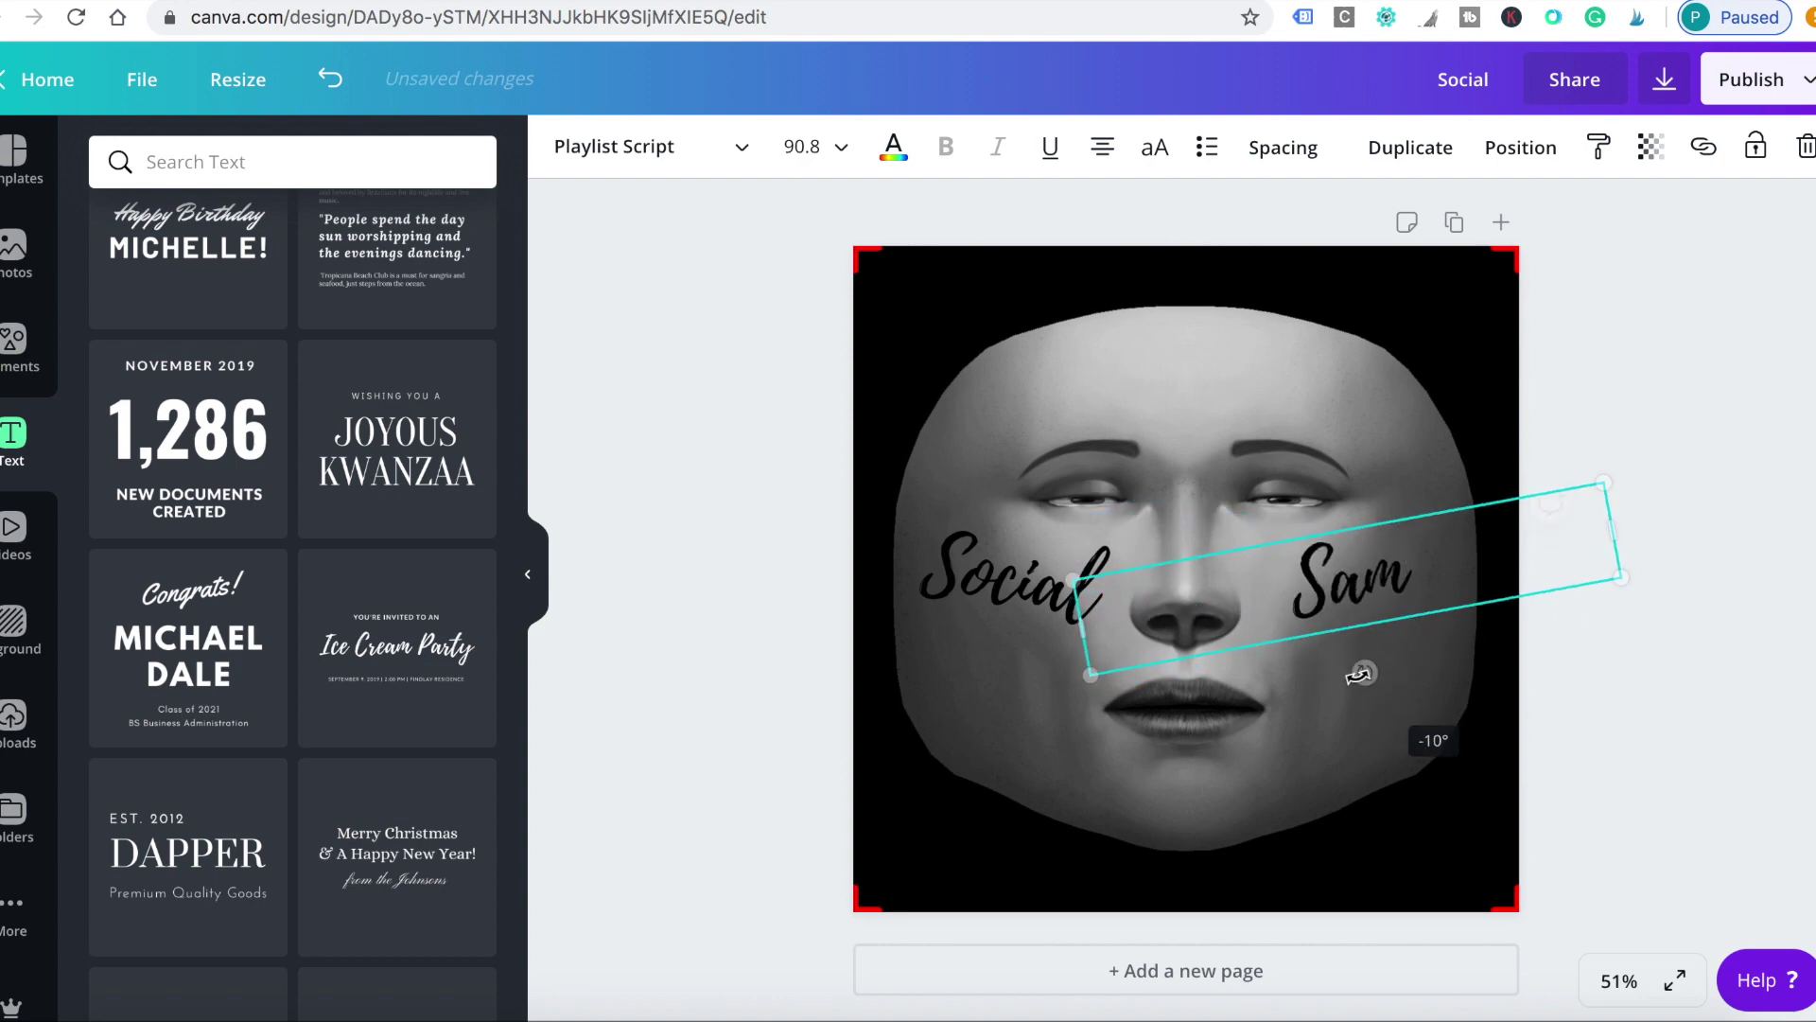
left_click(1377, 726)
left_click_drag(1330, 587, 1328, 586)
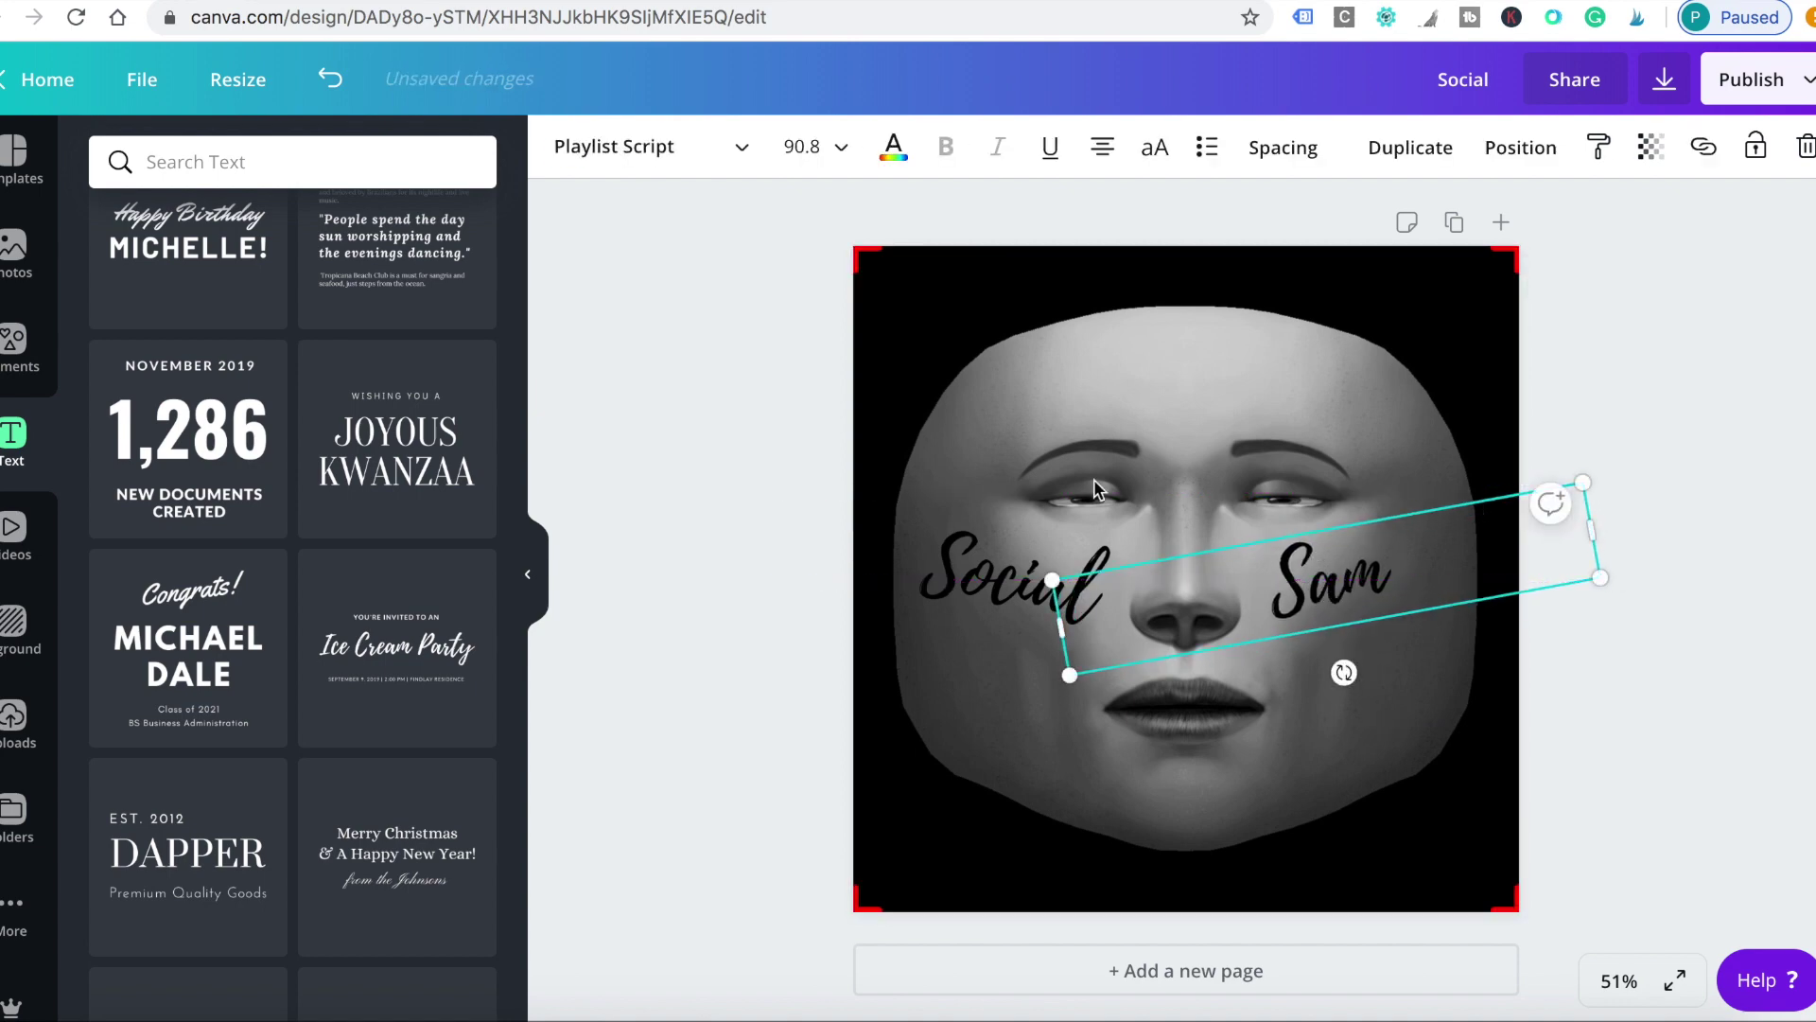
Examine the full collection of Featured elements for a graphic that suits the face design
left_click(13, 343)
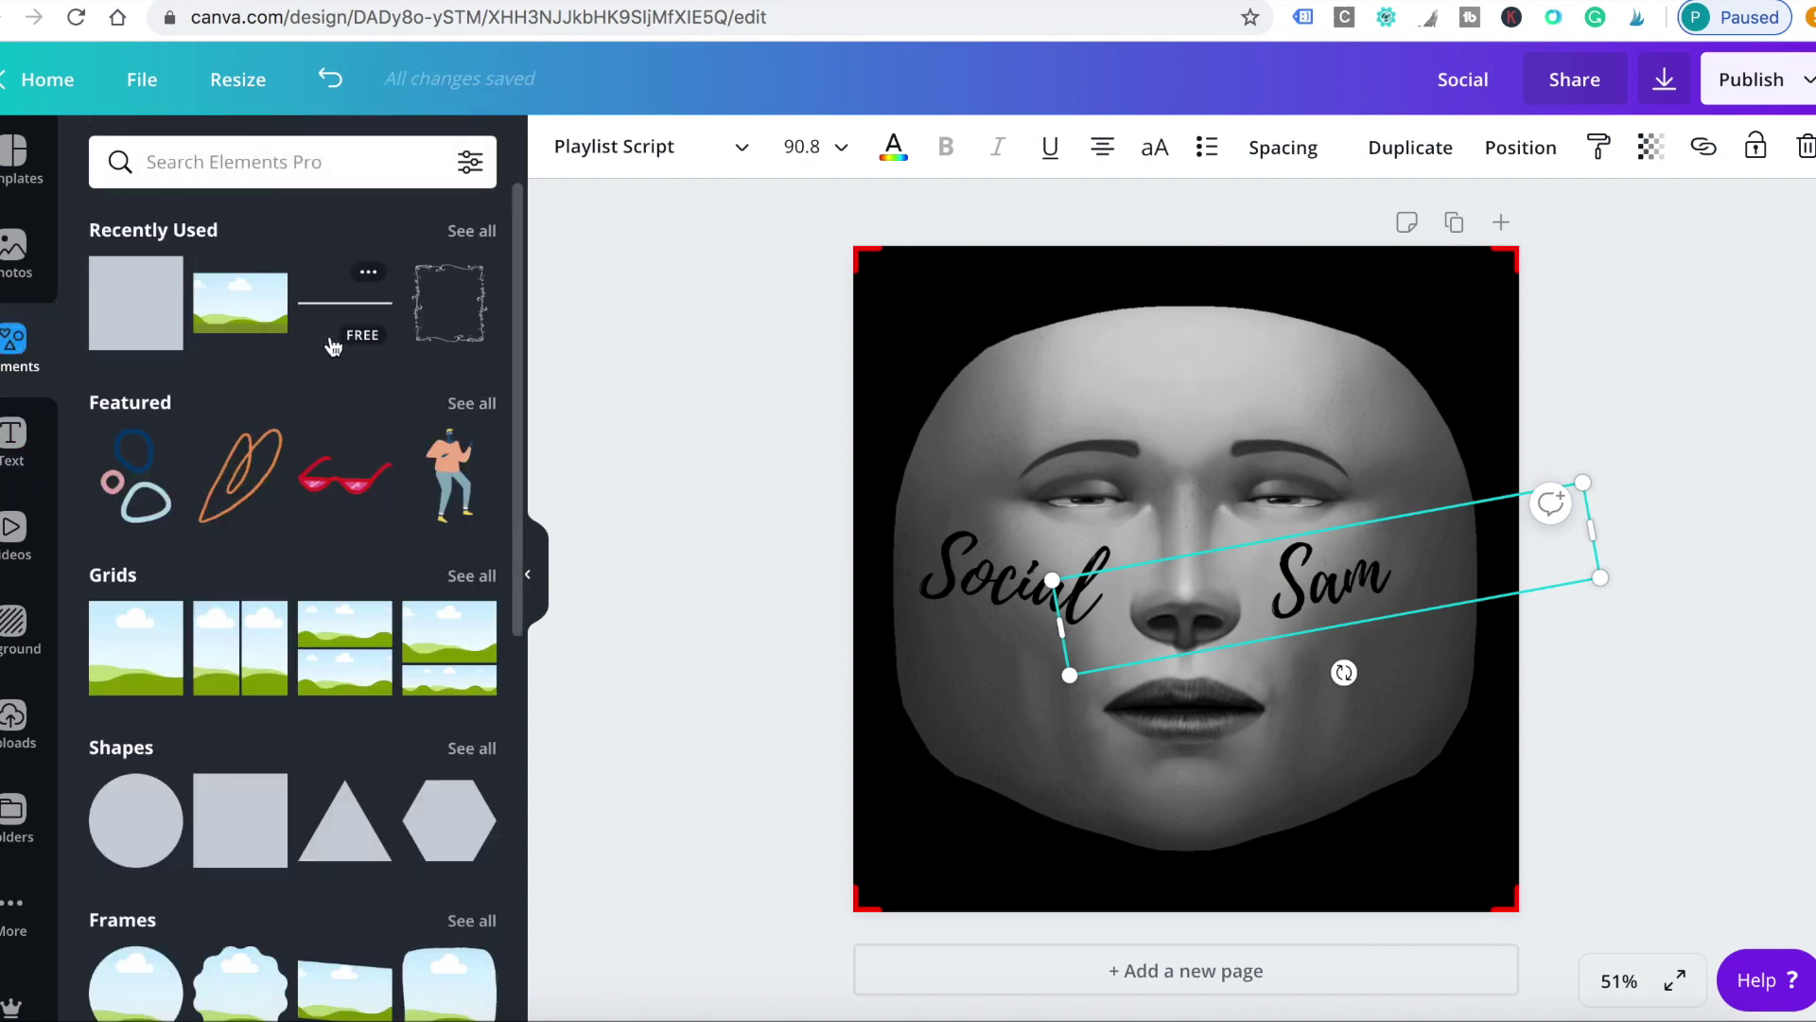
scroll(333, 345, "down", 3)
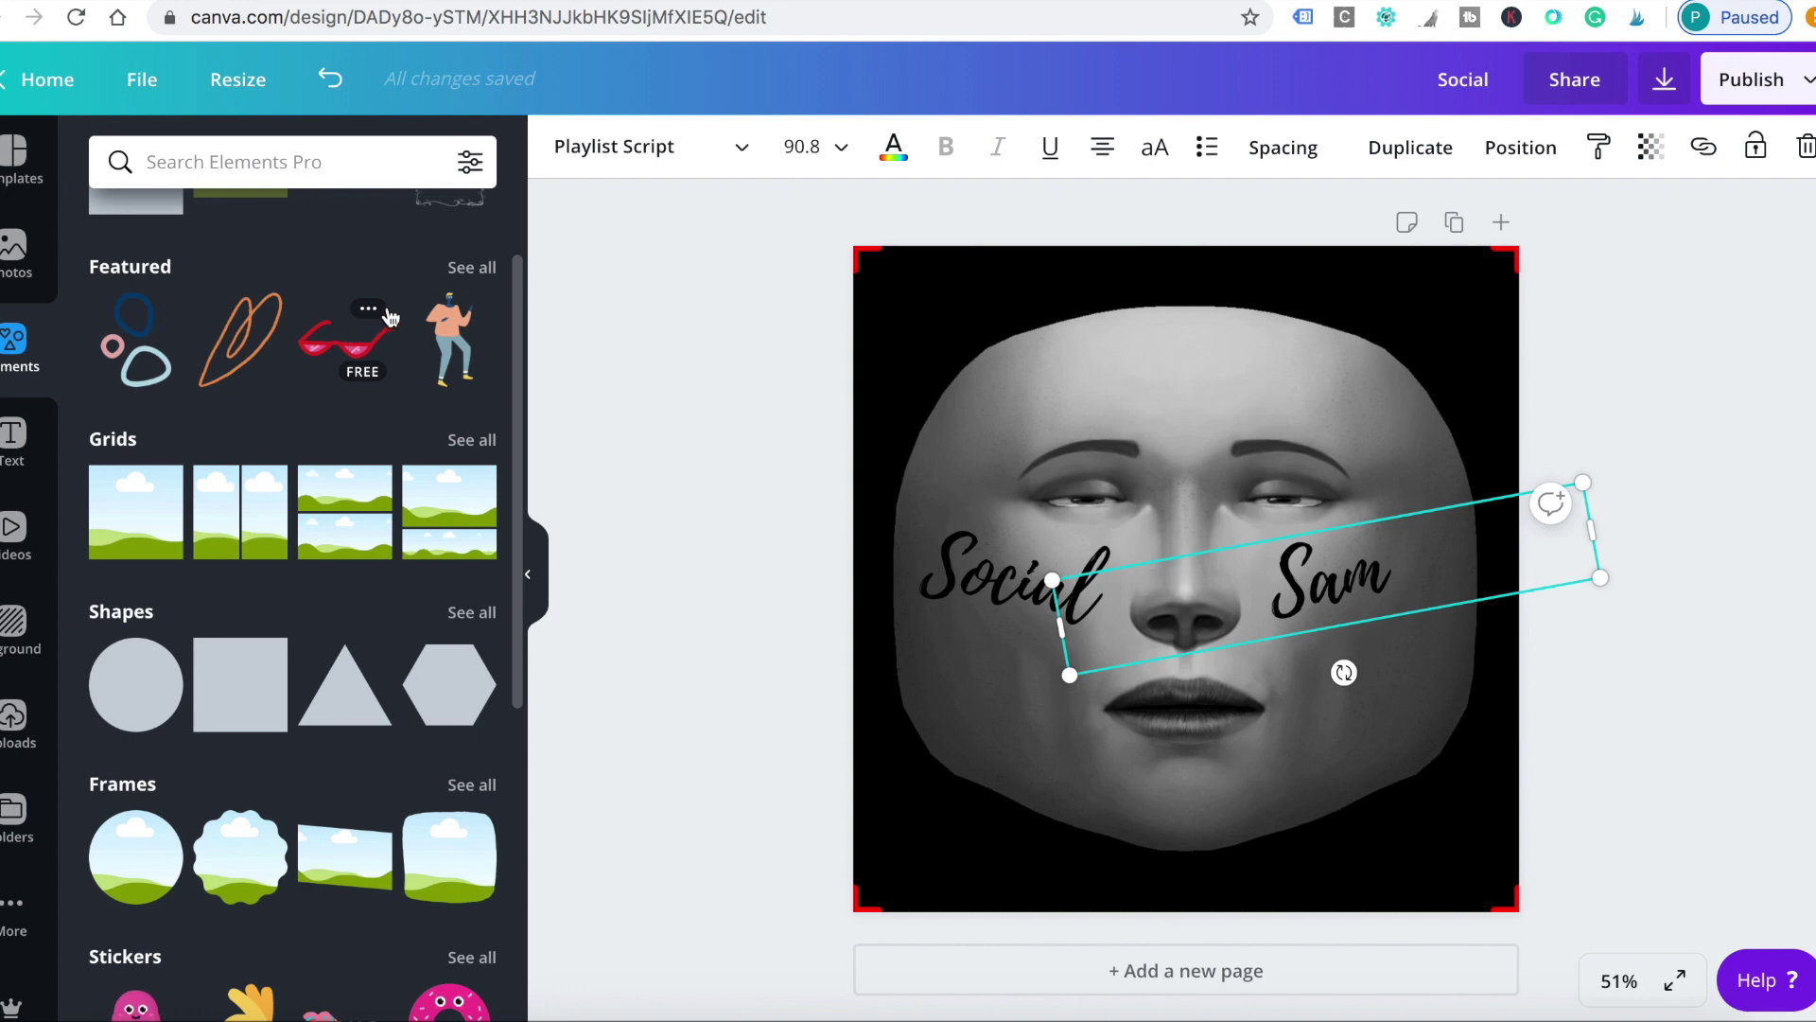
left_click(465, 270)
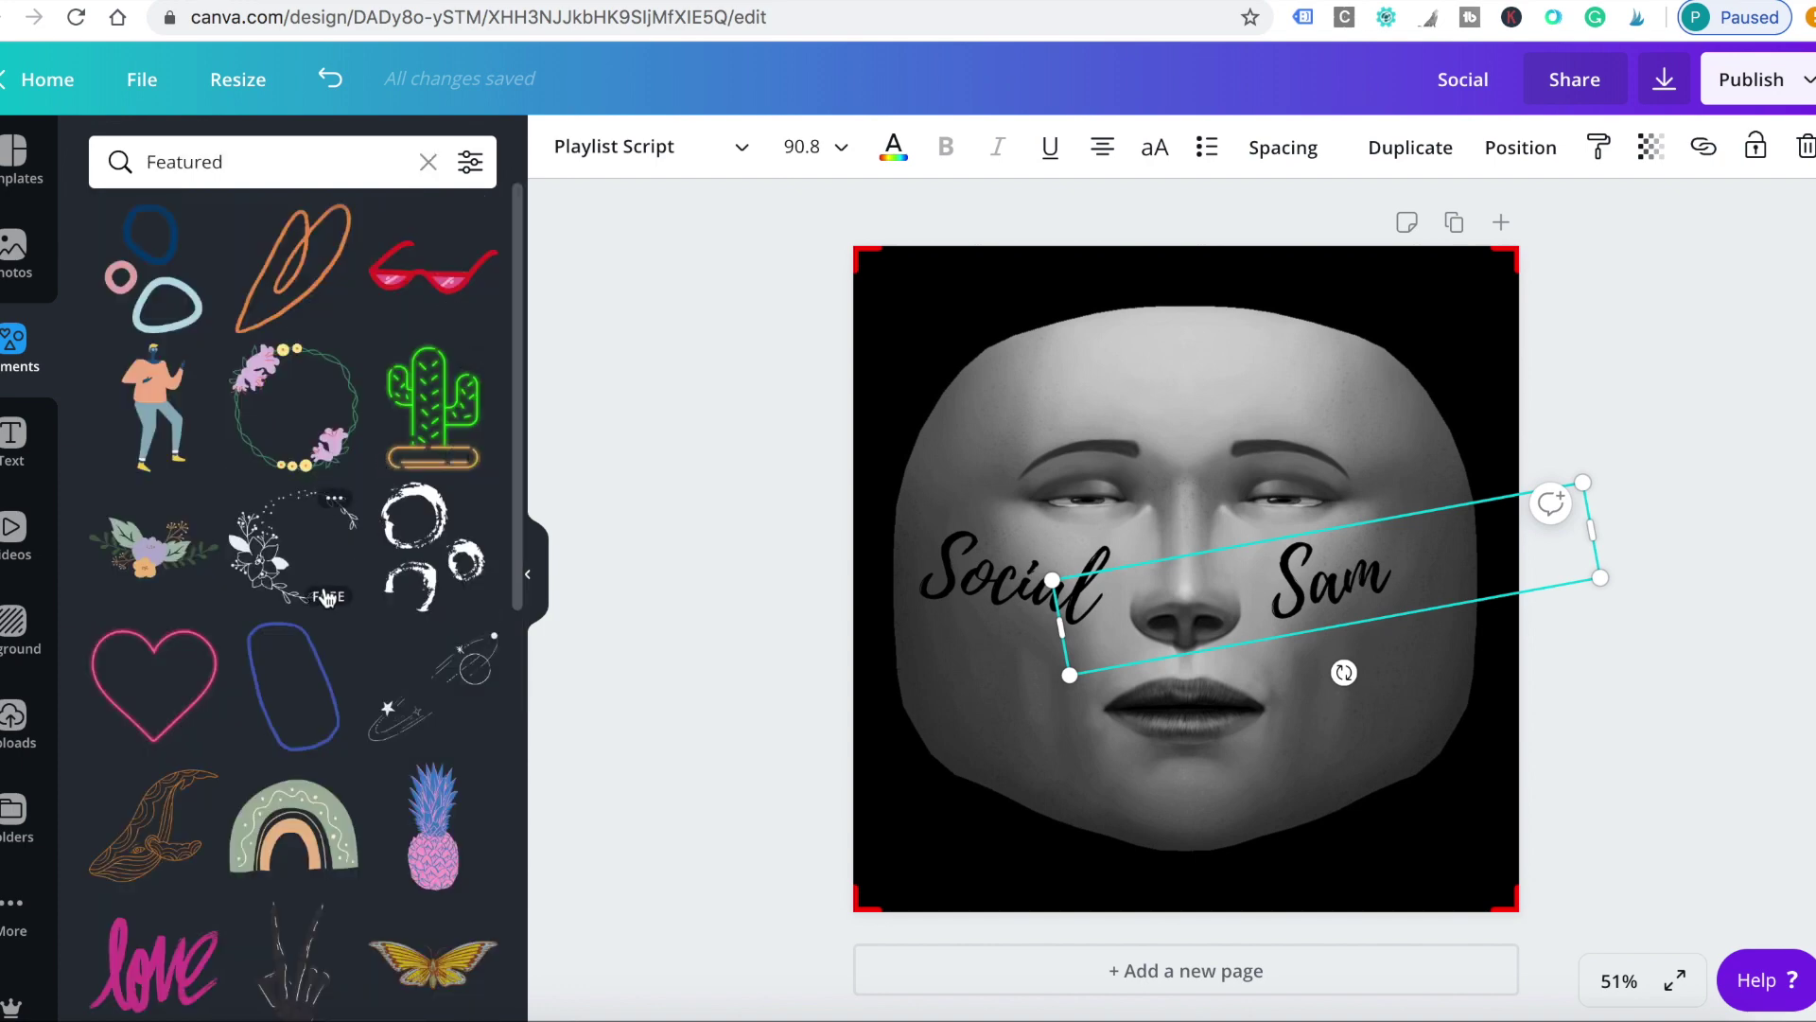
scroll(327, 598, "down", 10)
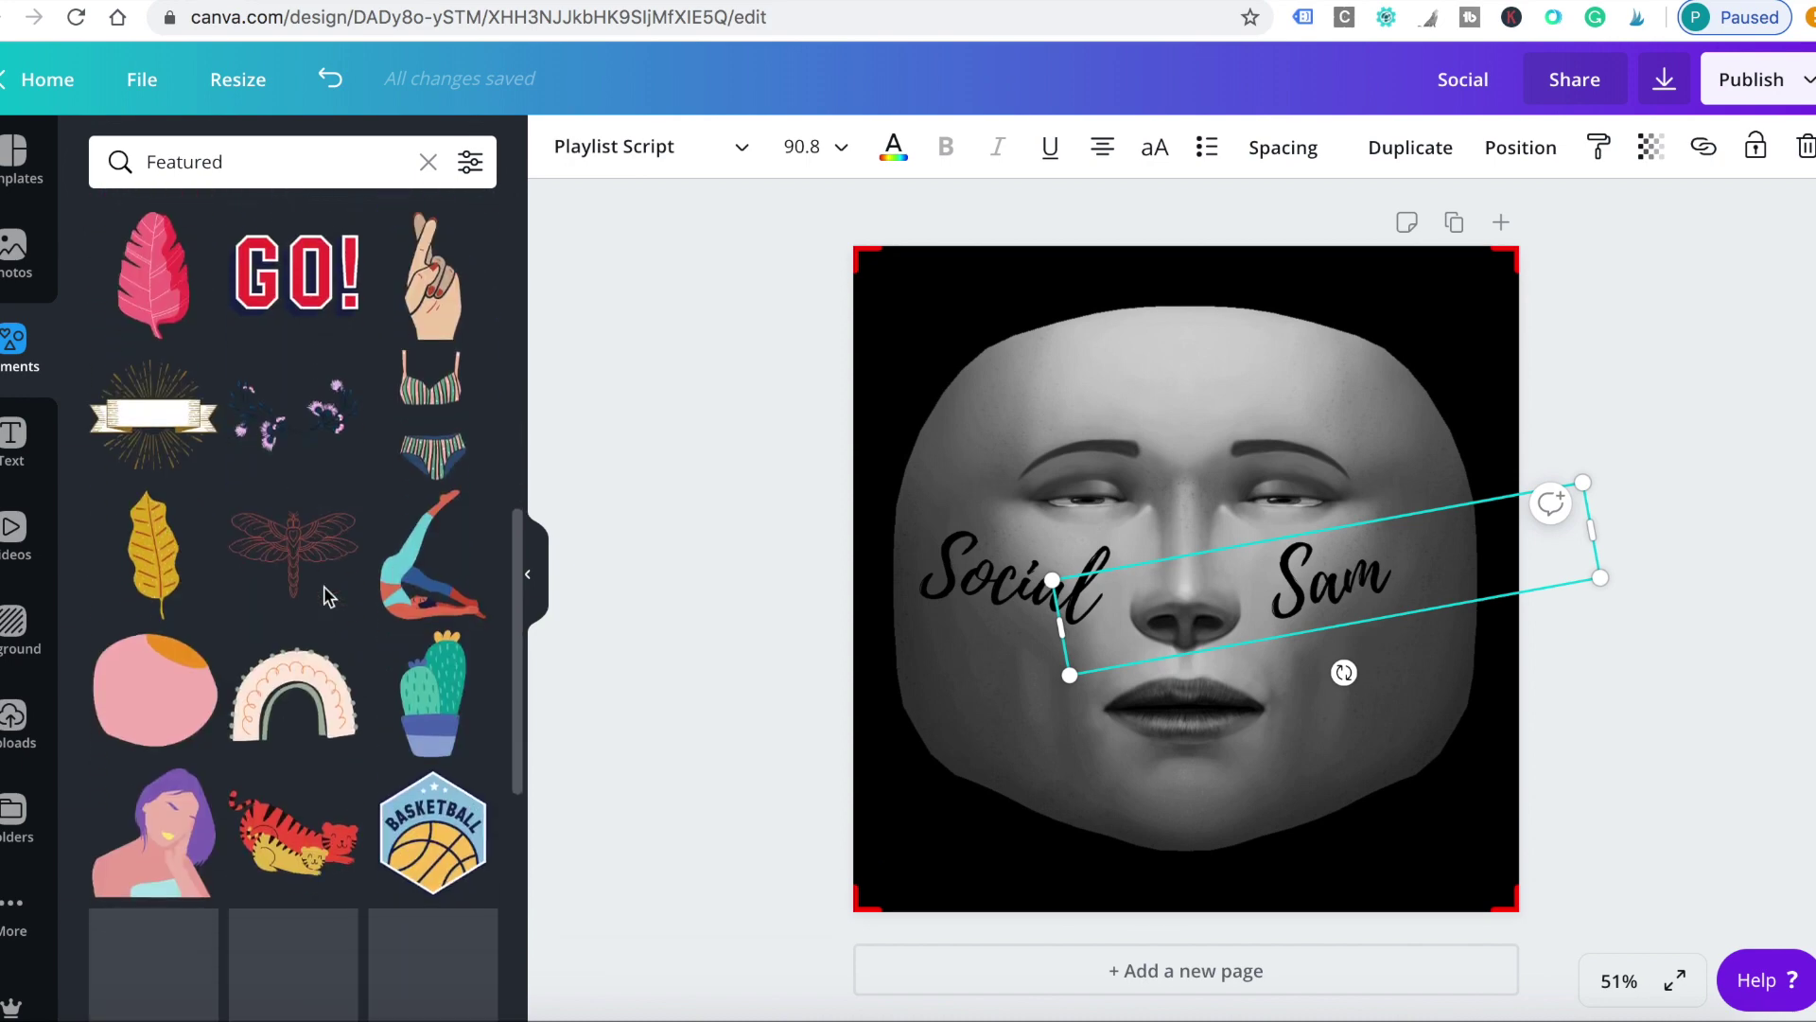
scroll(323, 587, "down", 5)
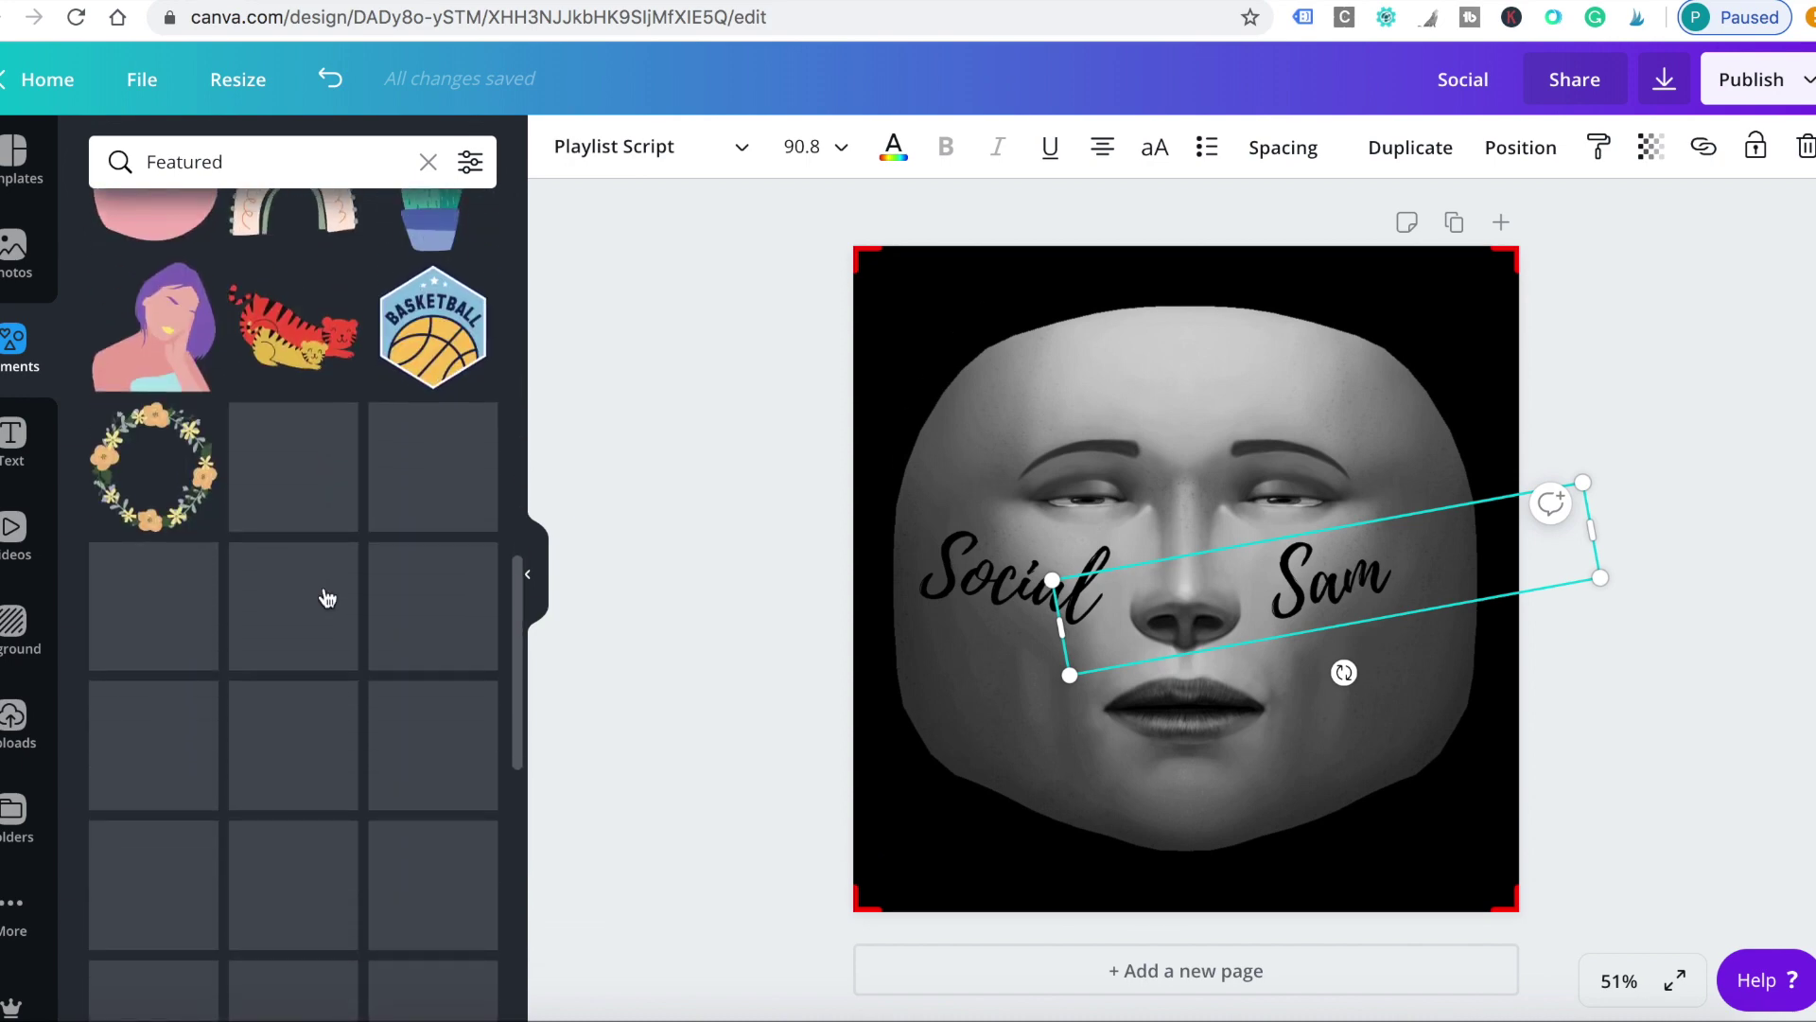
scroll(323, 587, "down", 5)
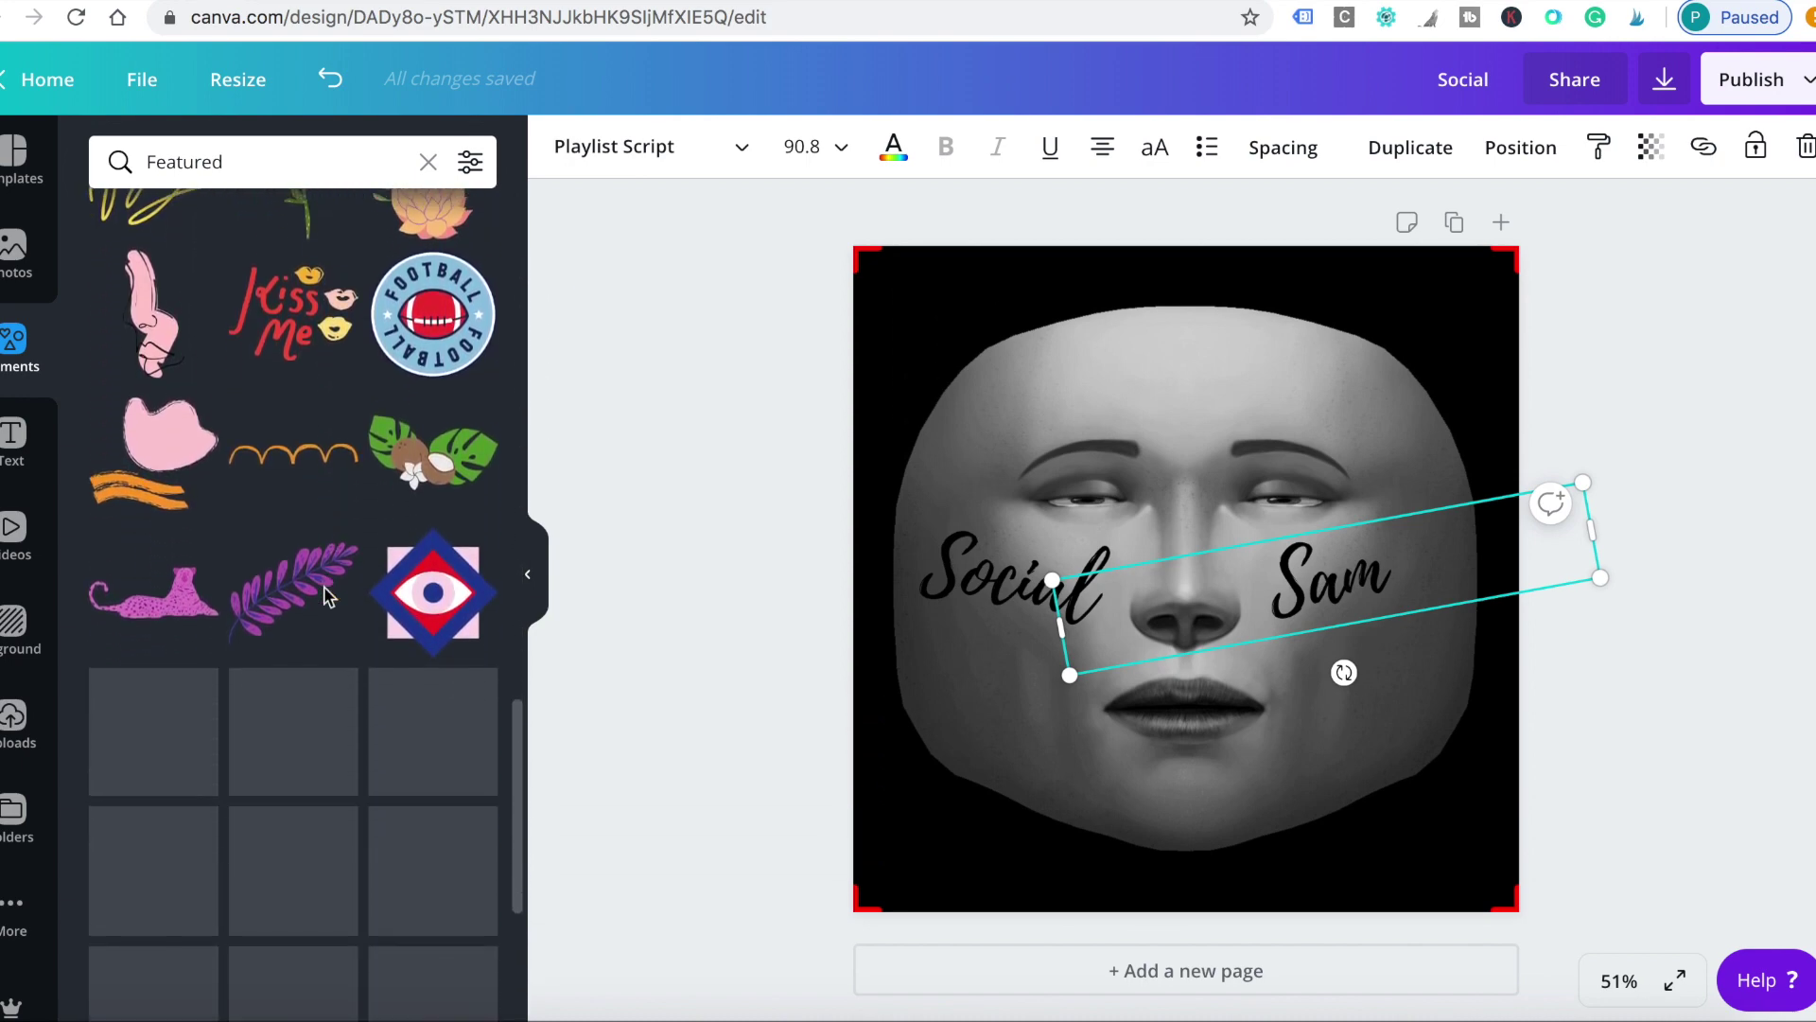
scroll(326, 598, "down", 7)
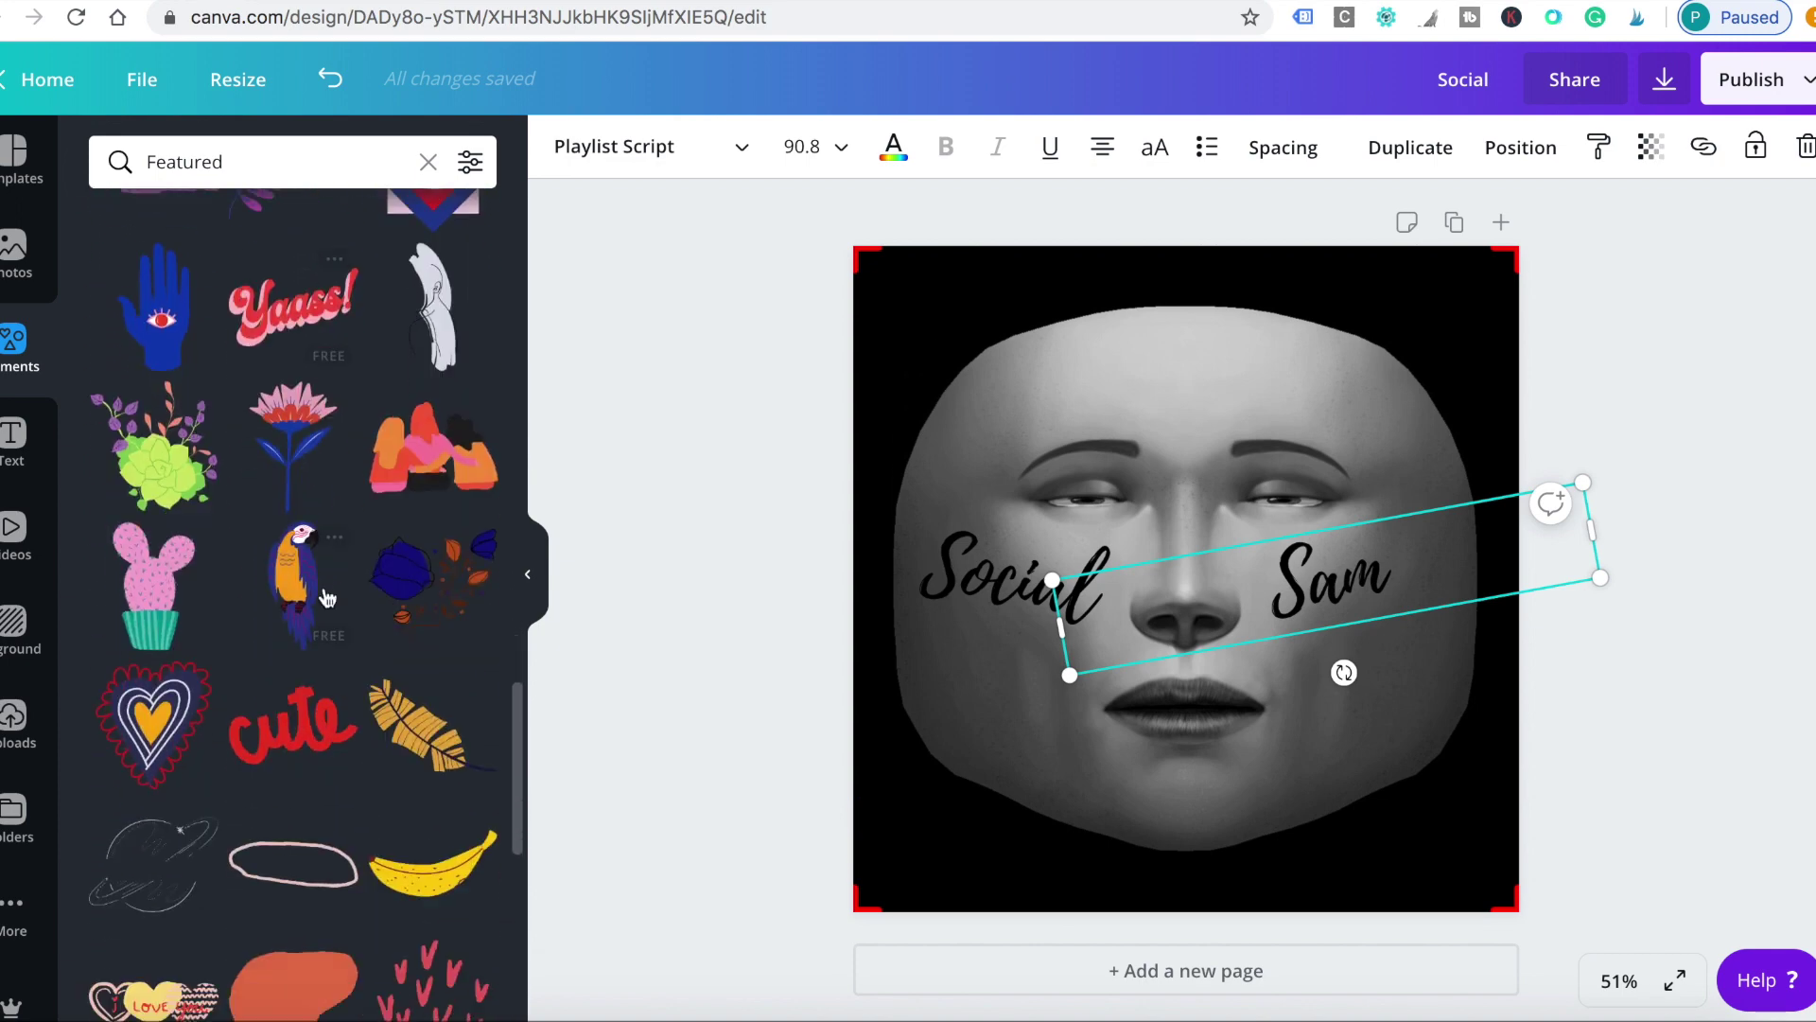
scroll(327, 598, "down", 6)
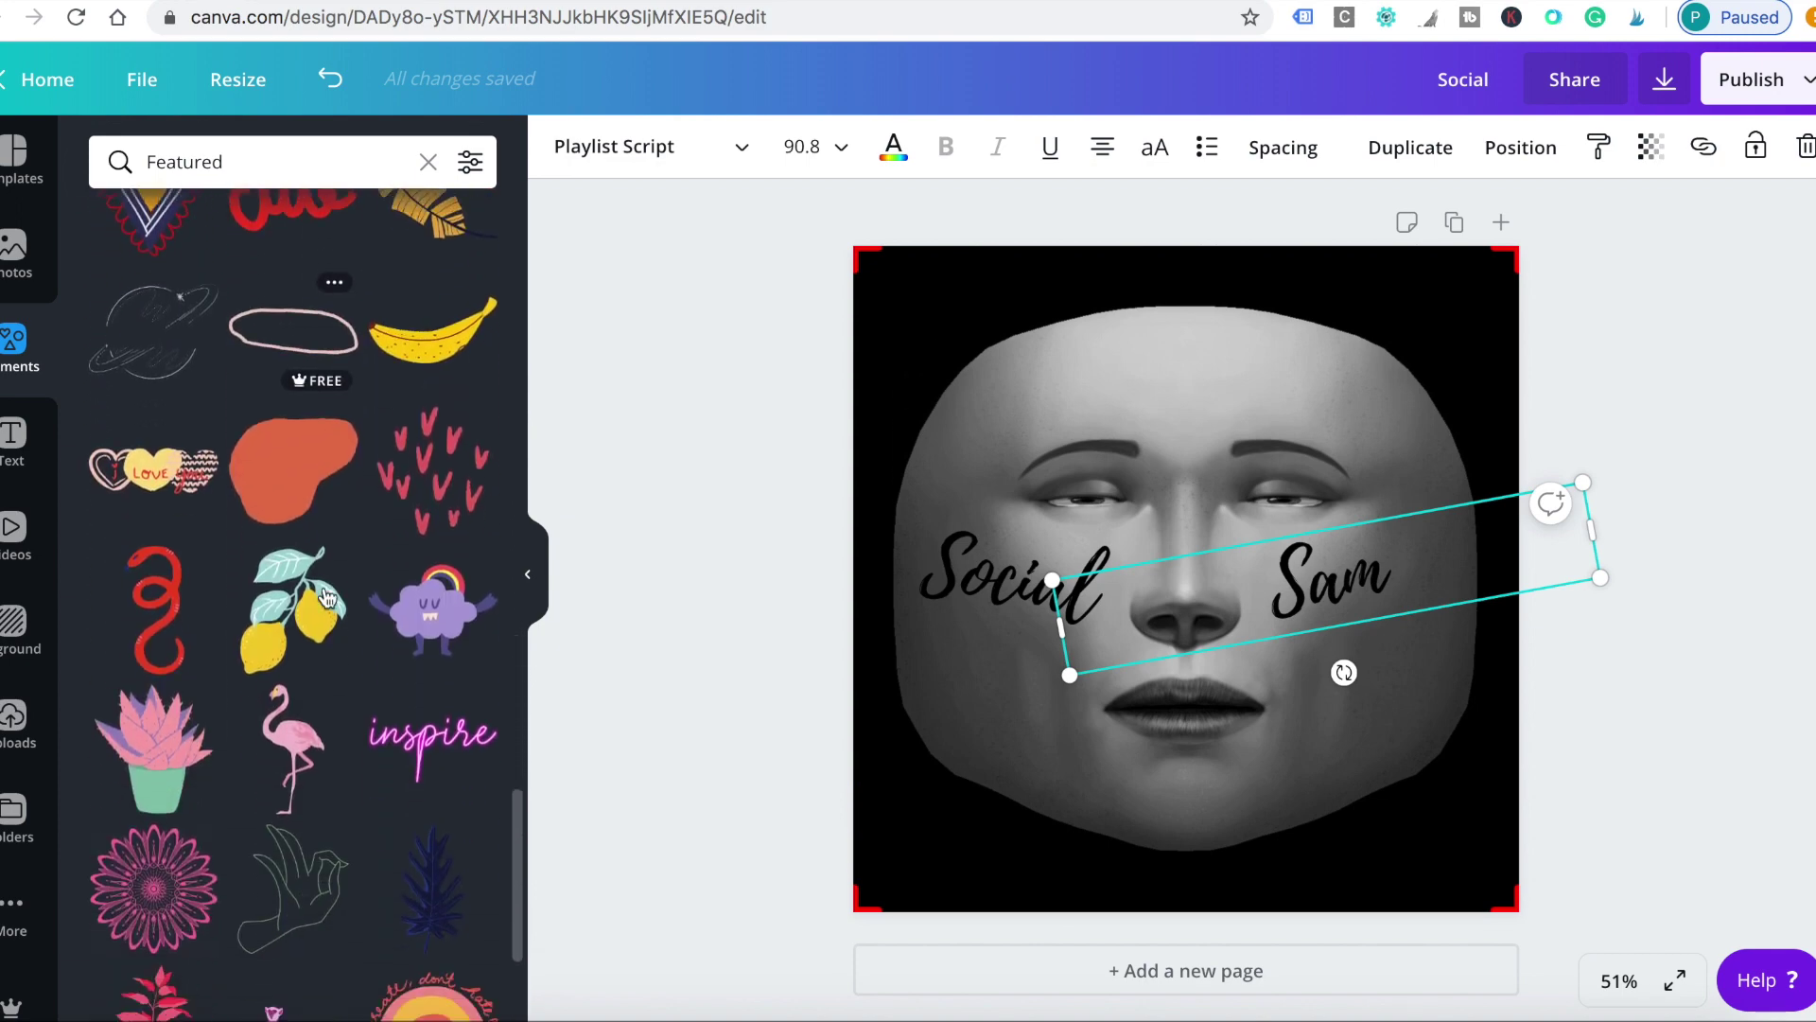
scroll(327, 596, "down", 6)
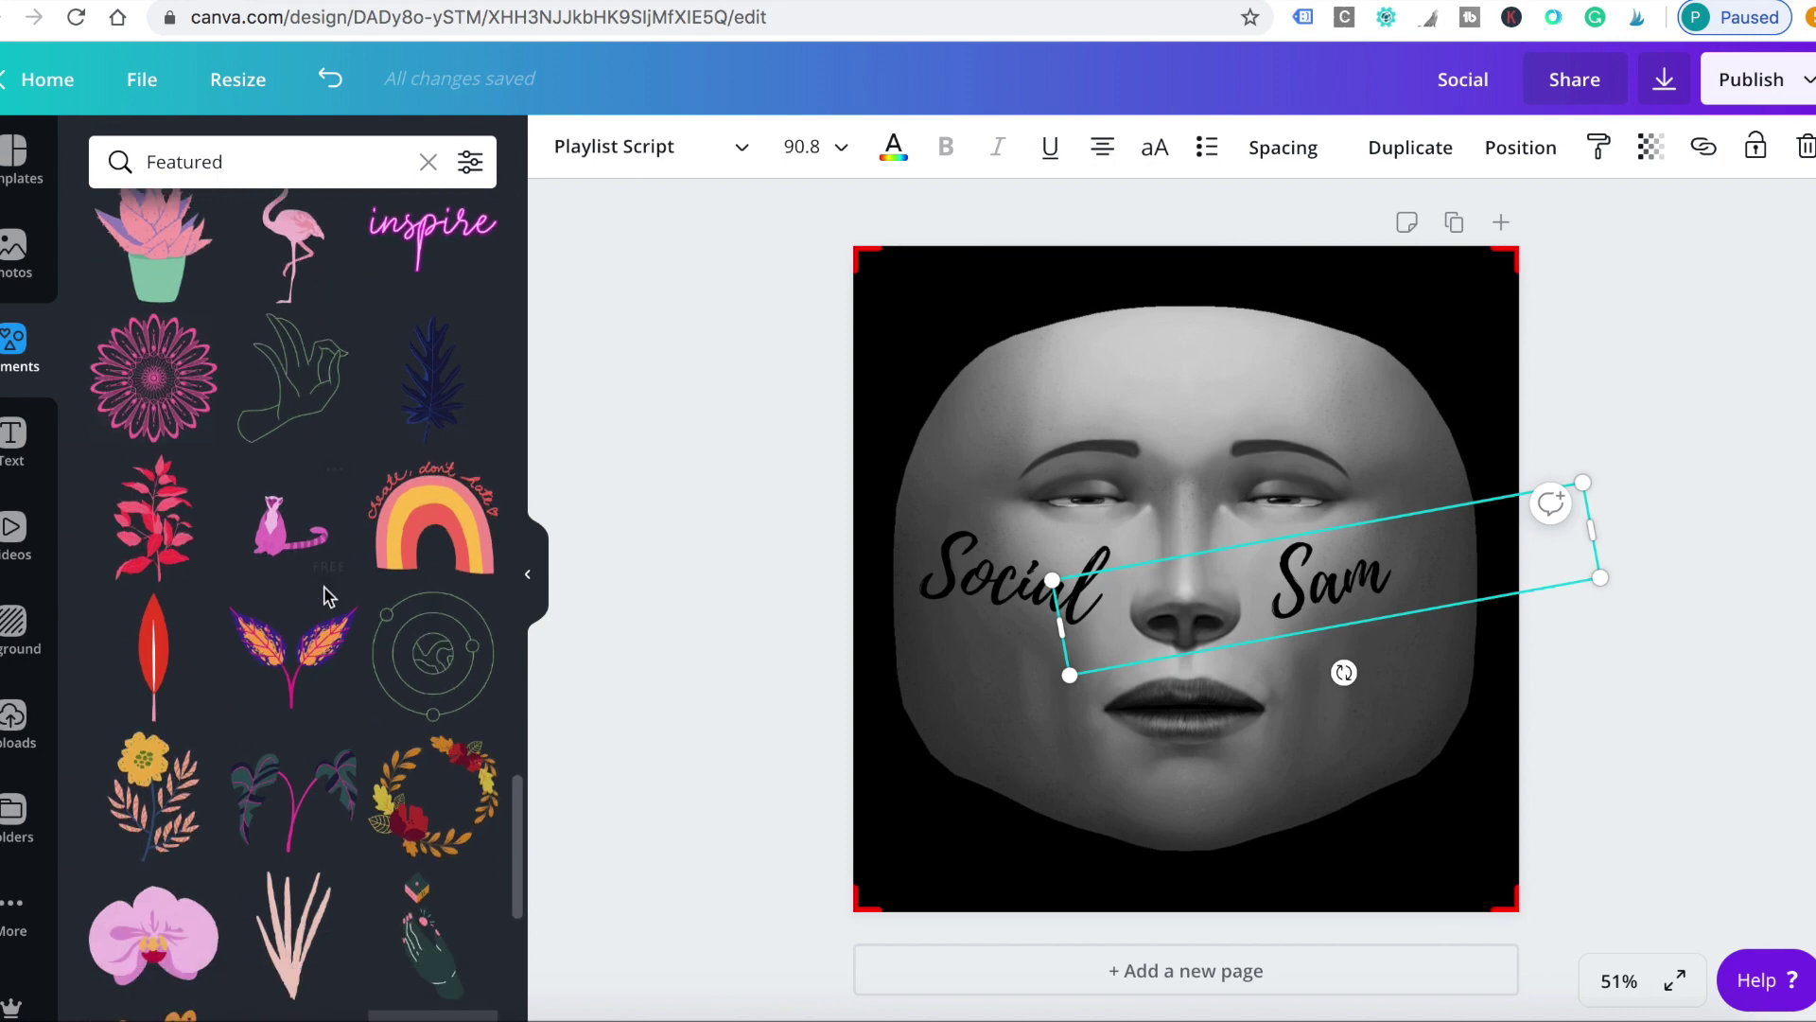
scroll(327, 598, "down", 4)
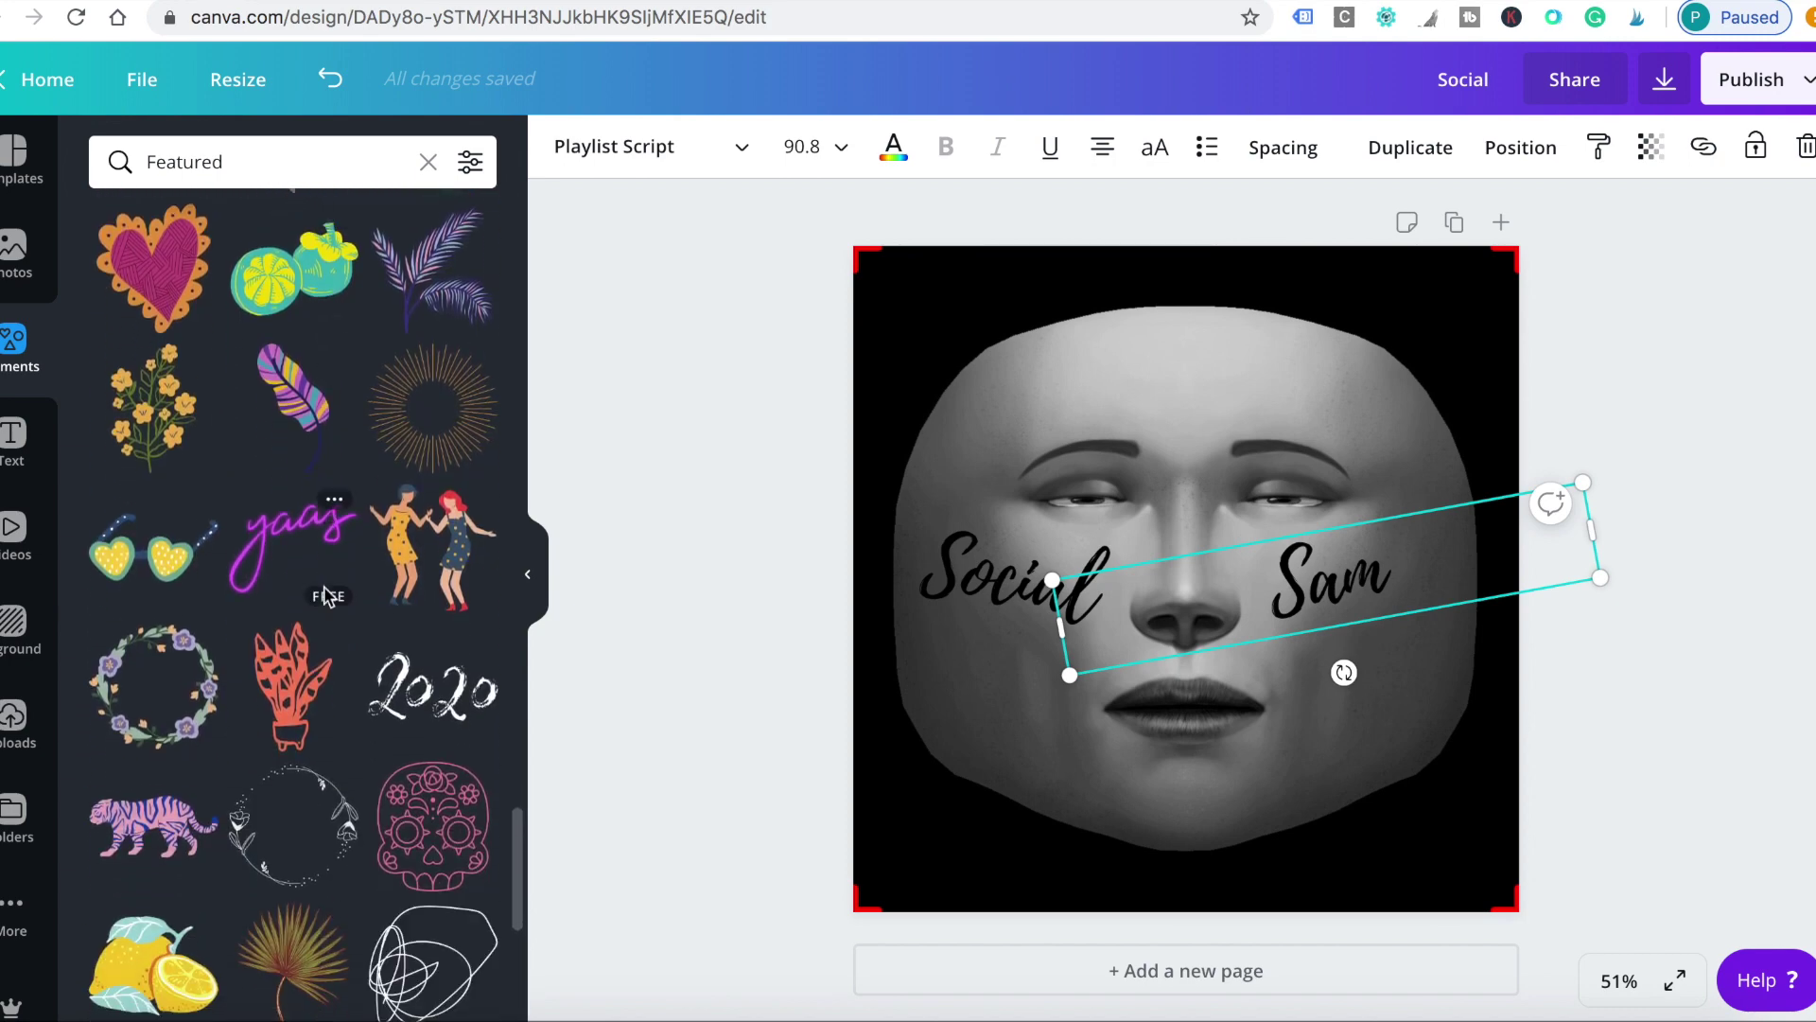
scroll(326, 598, "down", 8)
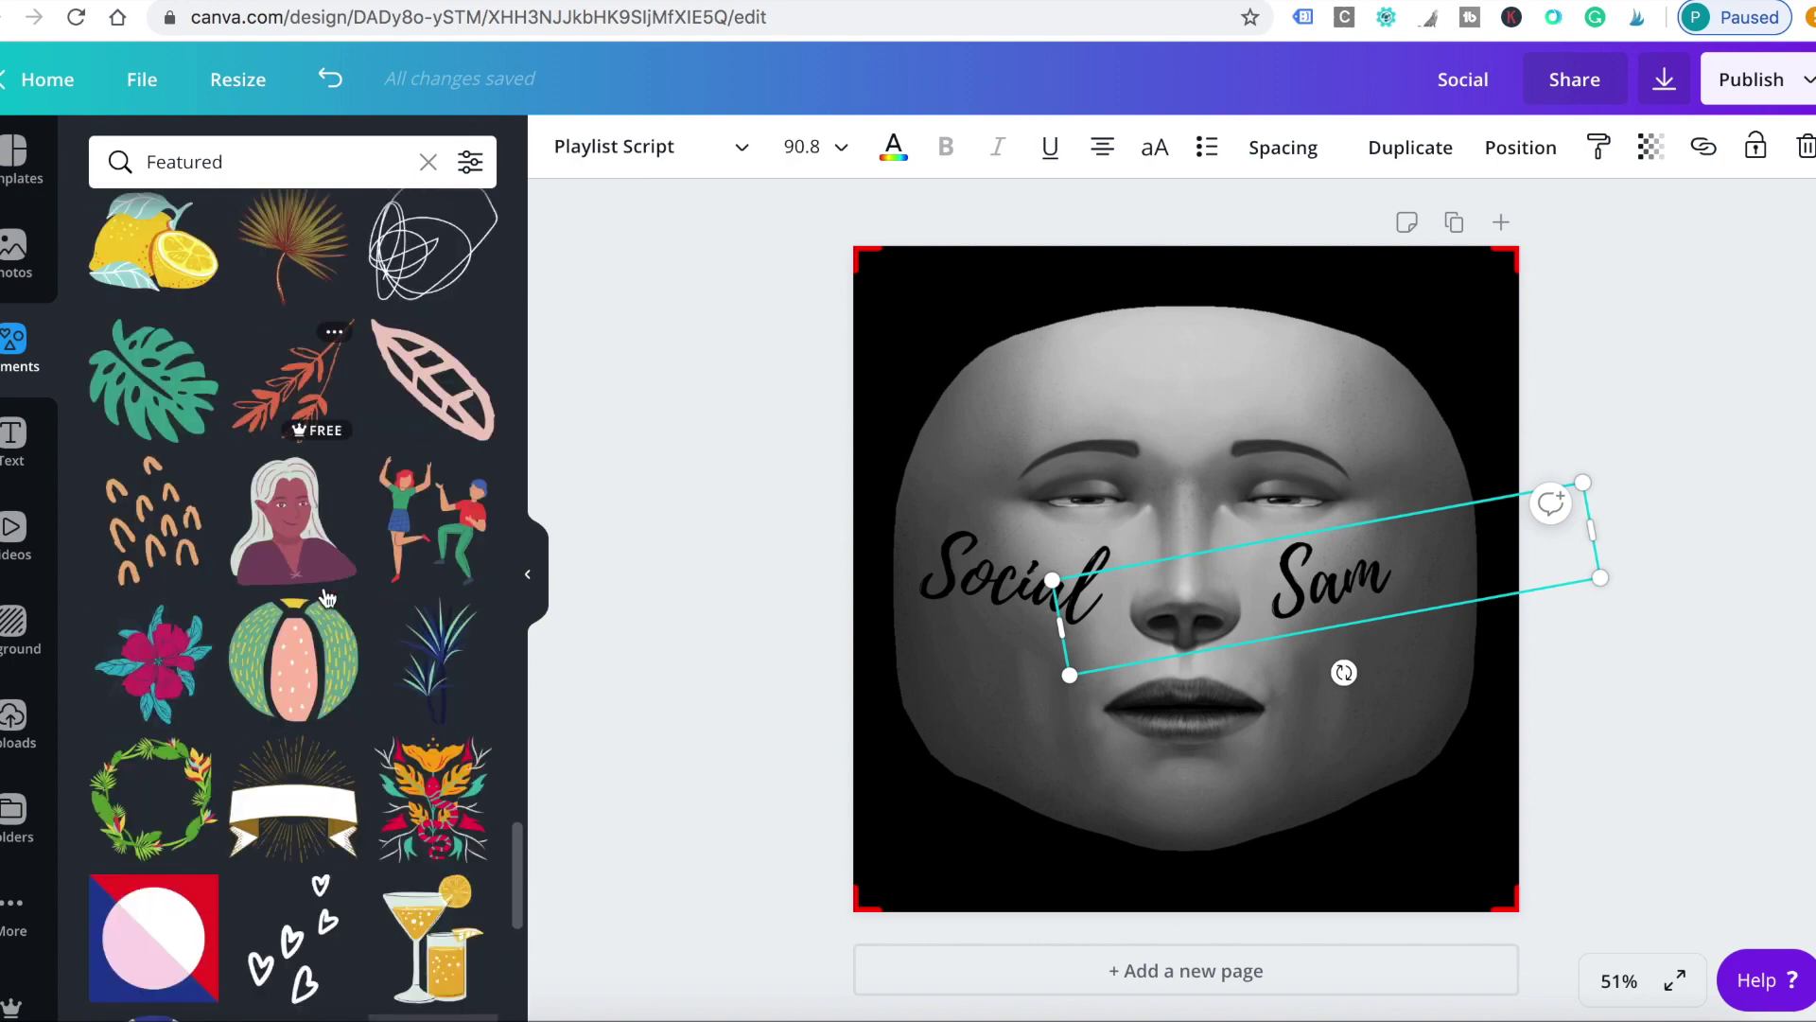
scroll(327, 596, "down", 3)
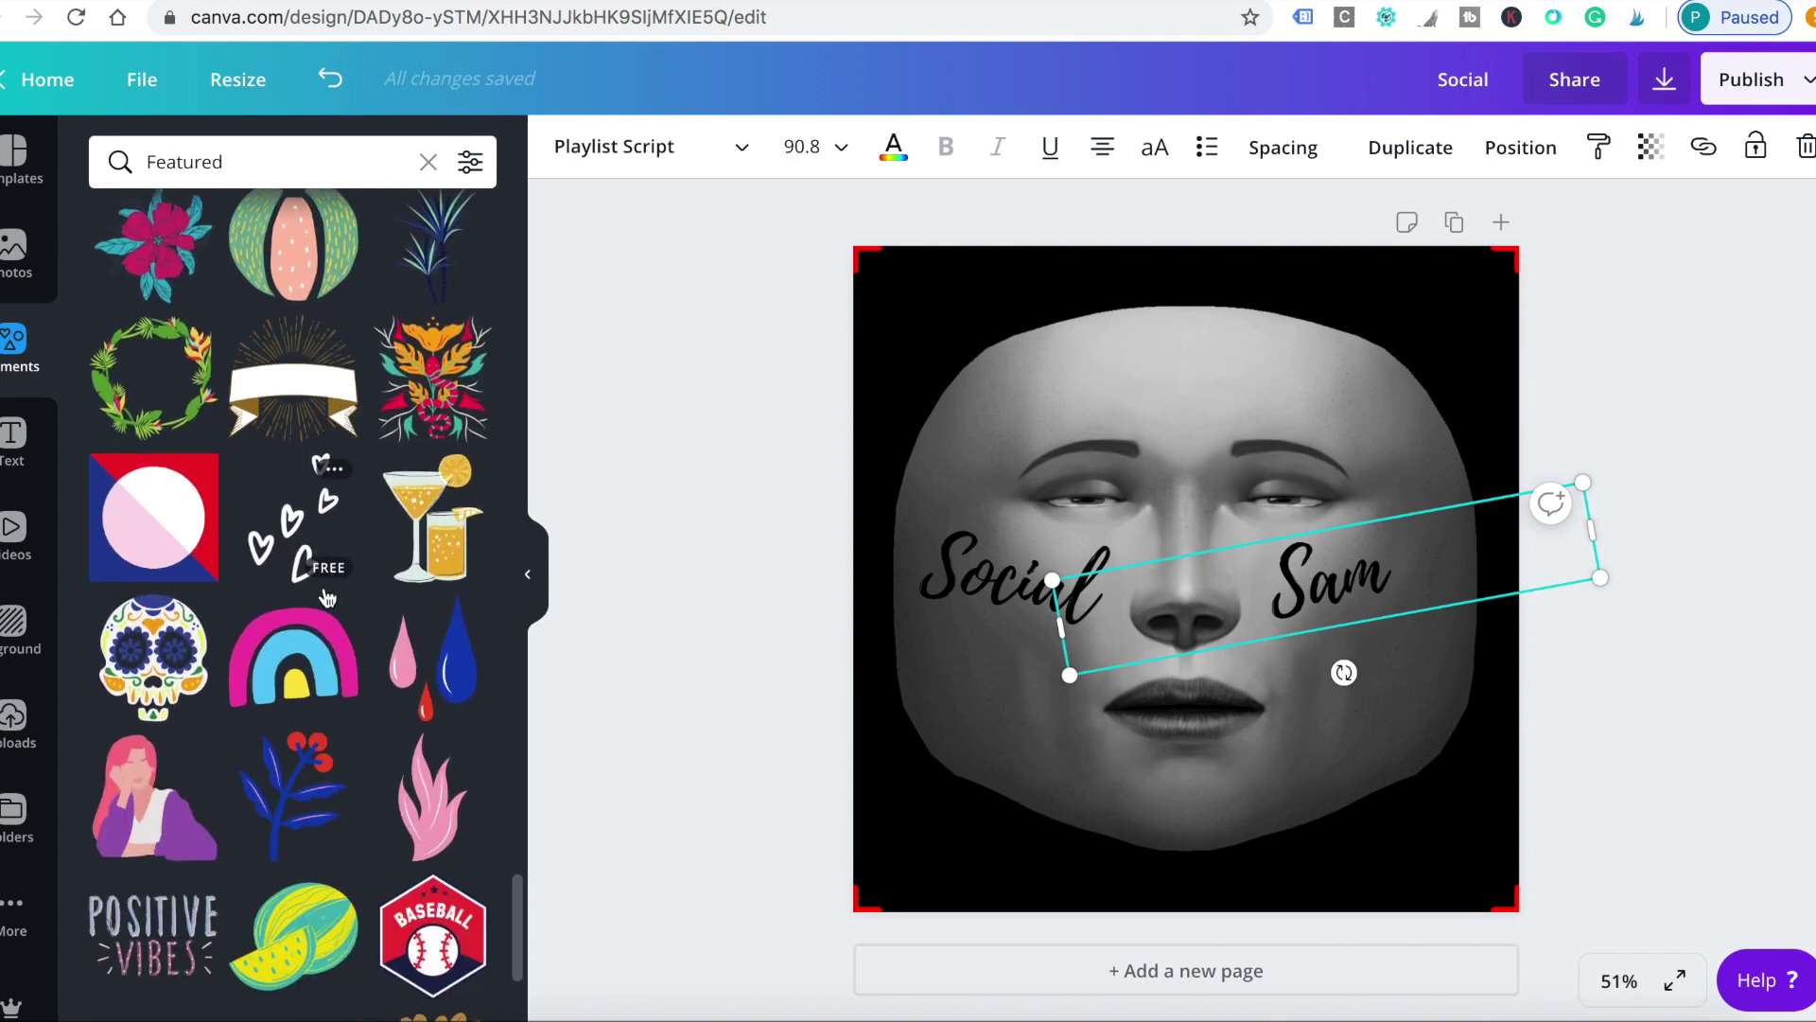
Try the scattered hearts graphic beneath the "Social" text at about 90 × 130 px, and delete it again
left_click(293, 525)
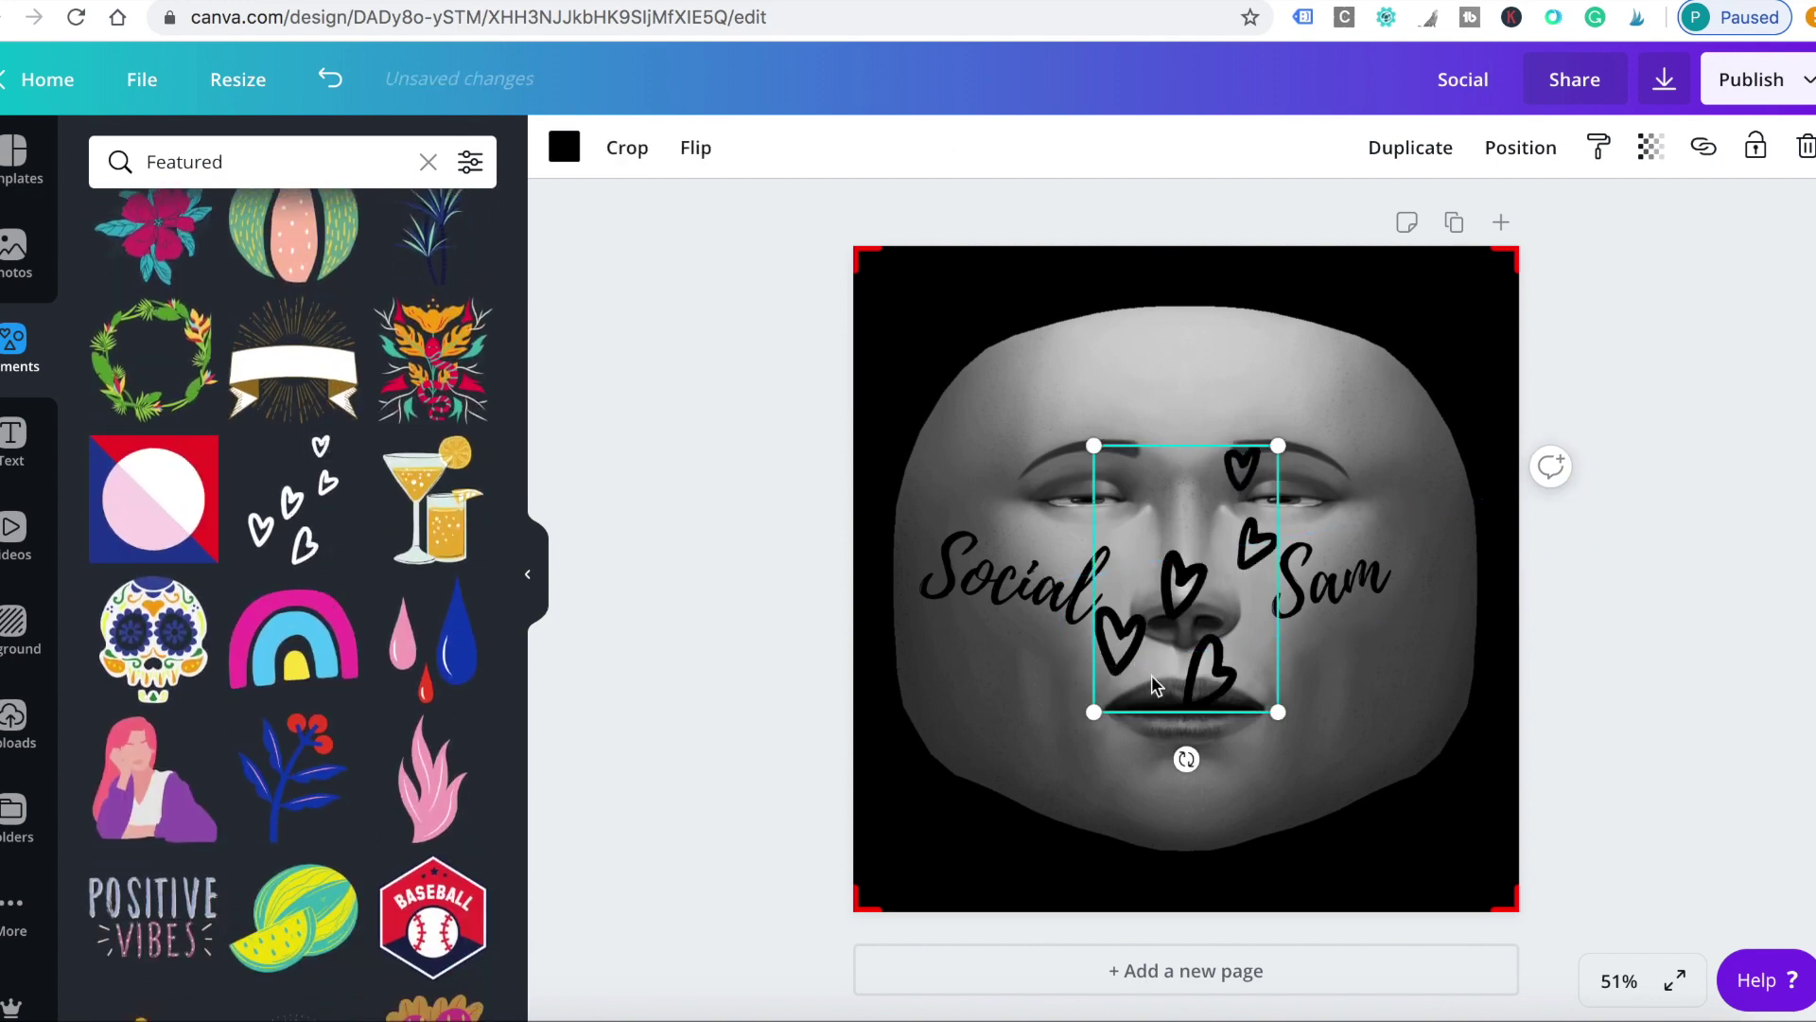
left_click_drag(1161, 588, 1112, 501)
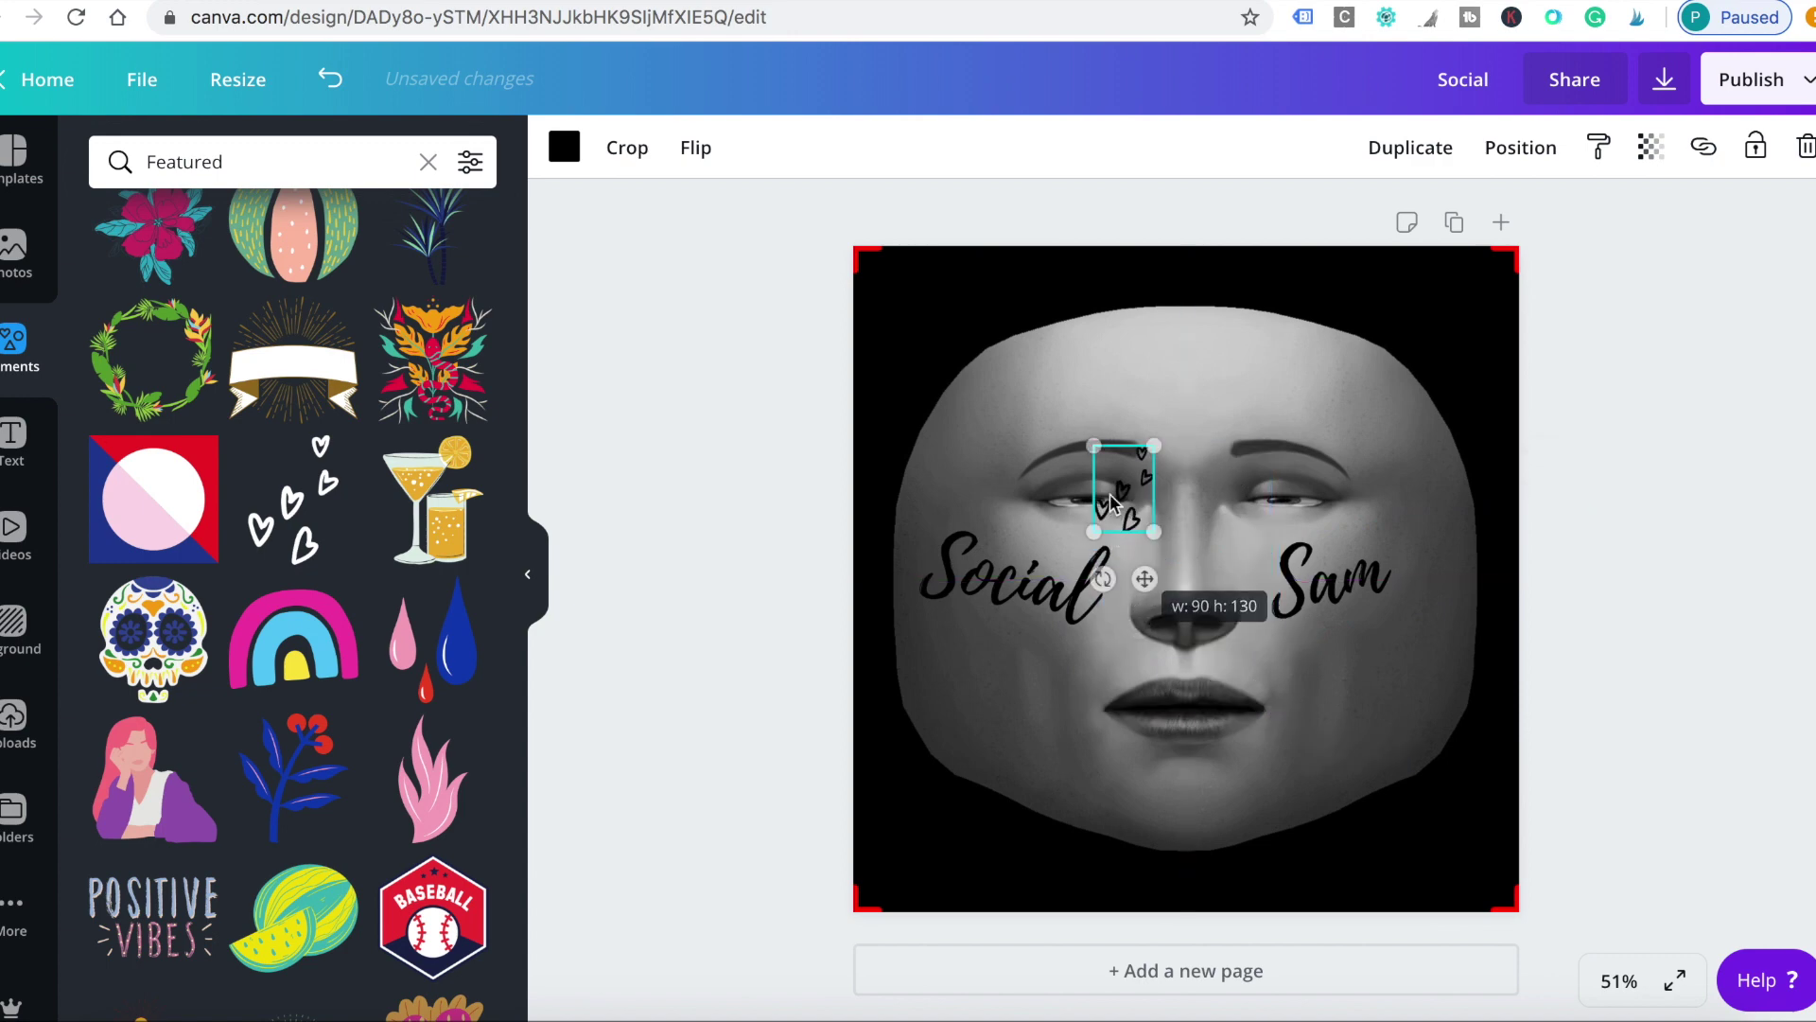
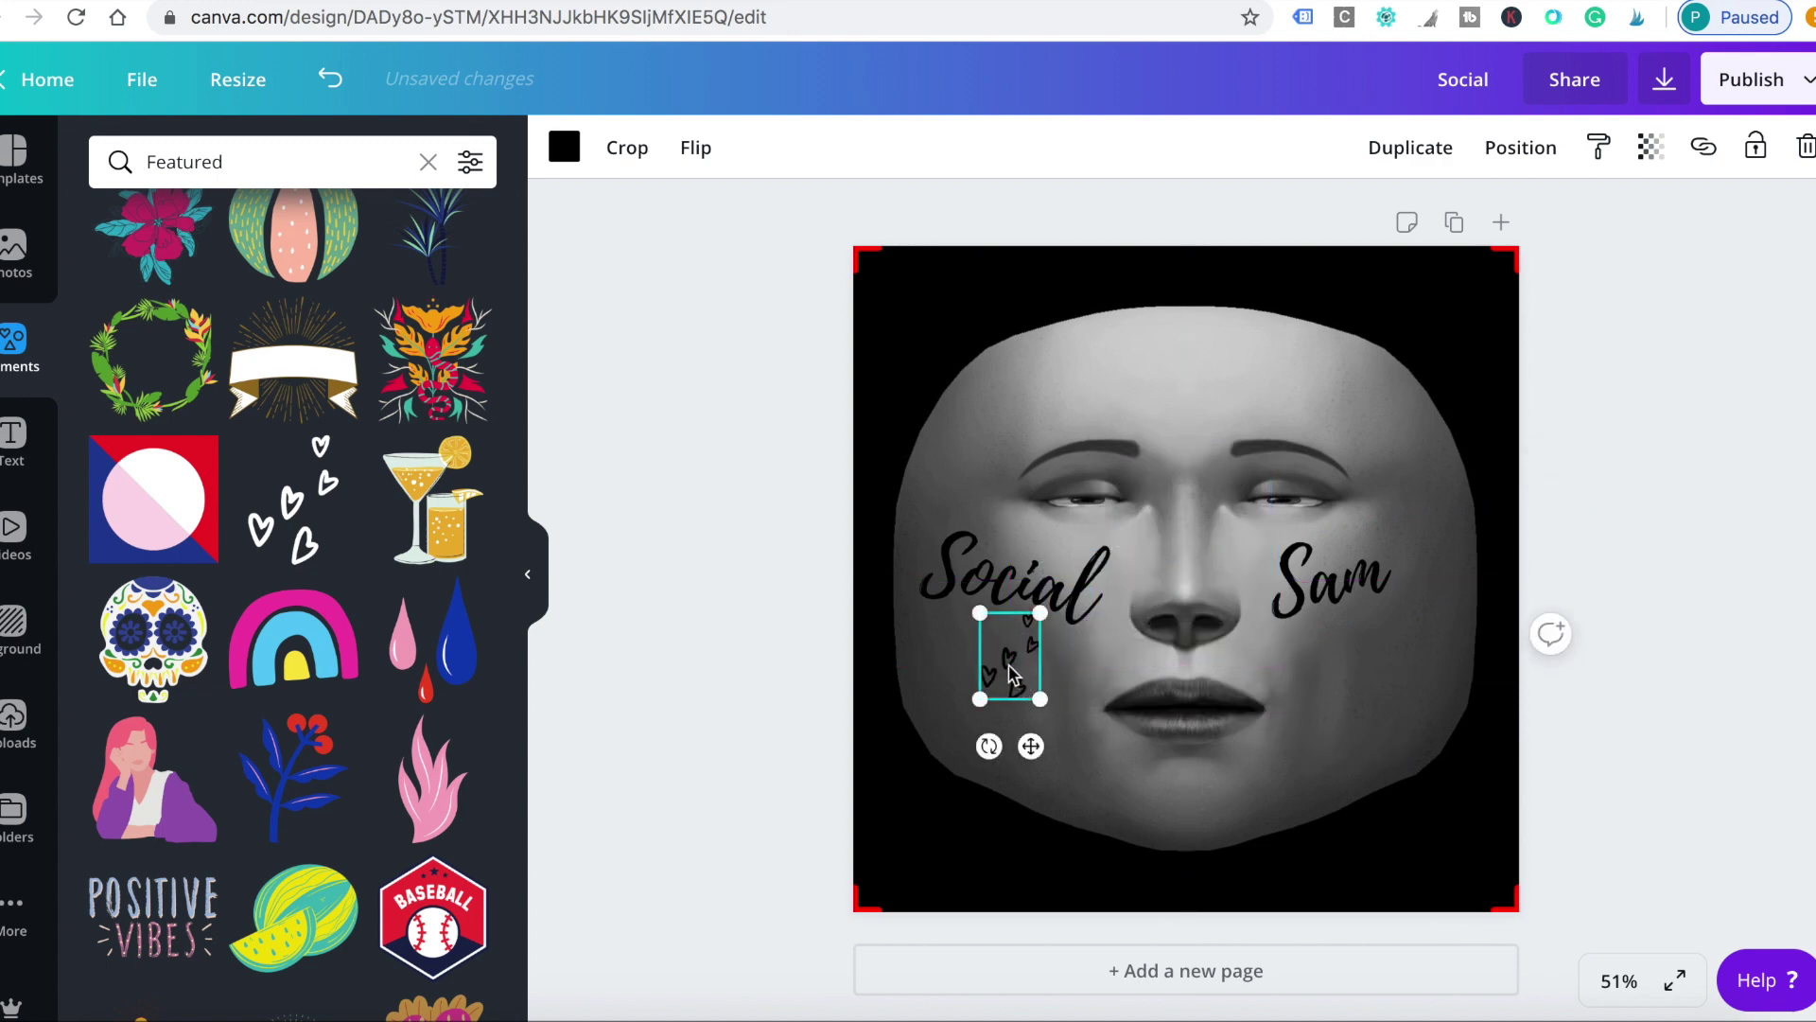
key("Delete")
Look through more Featured elements and the ready-made text combinations for further face decorations
scroll(318, 540, "down", 5)
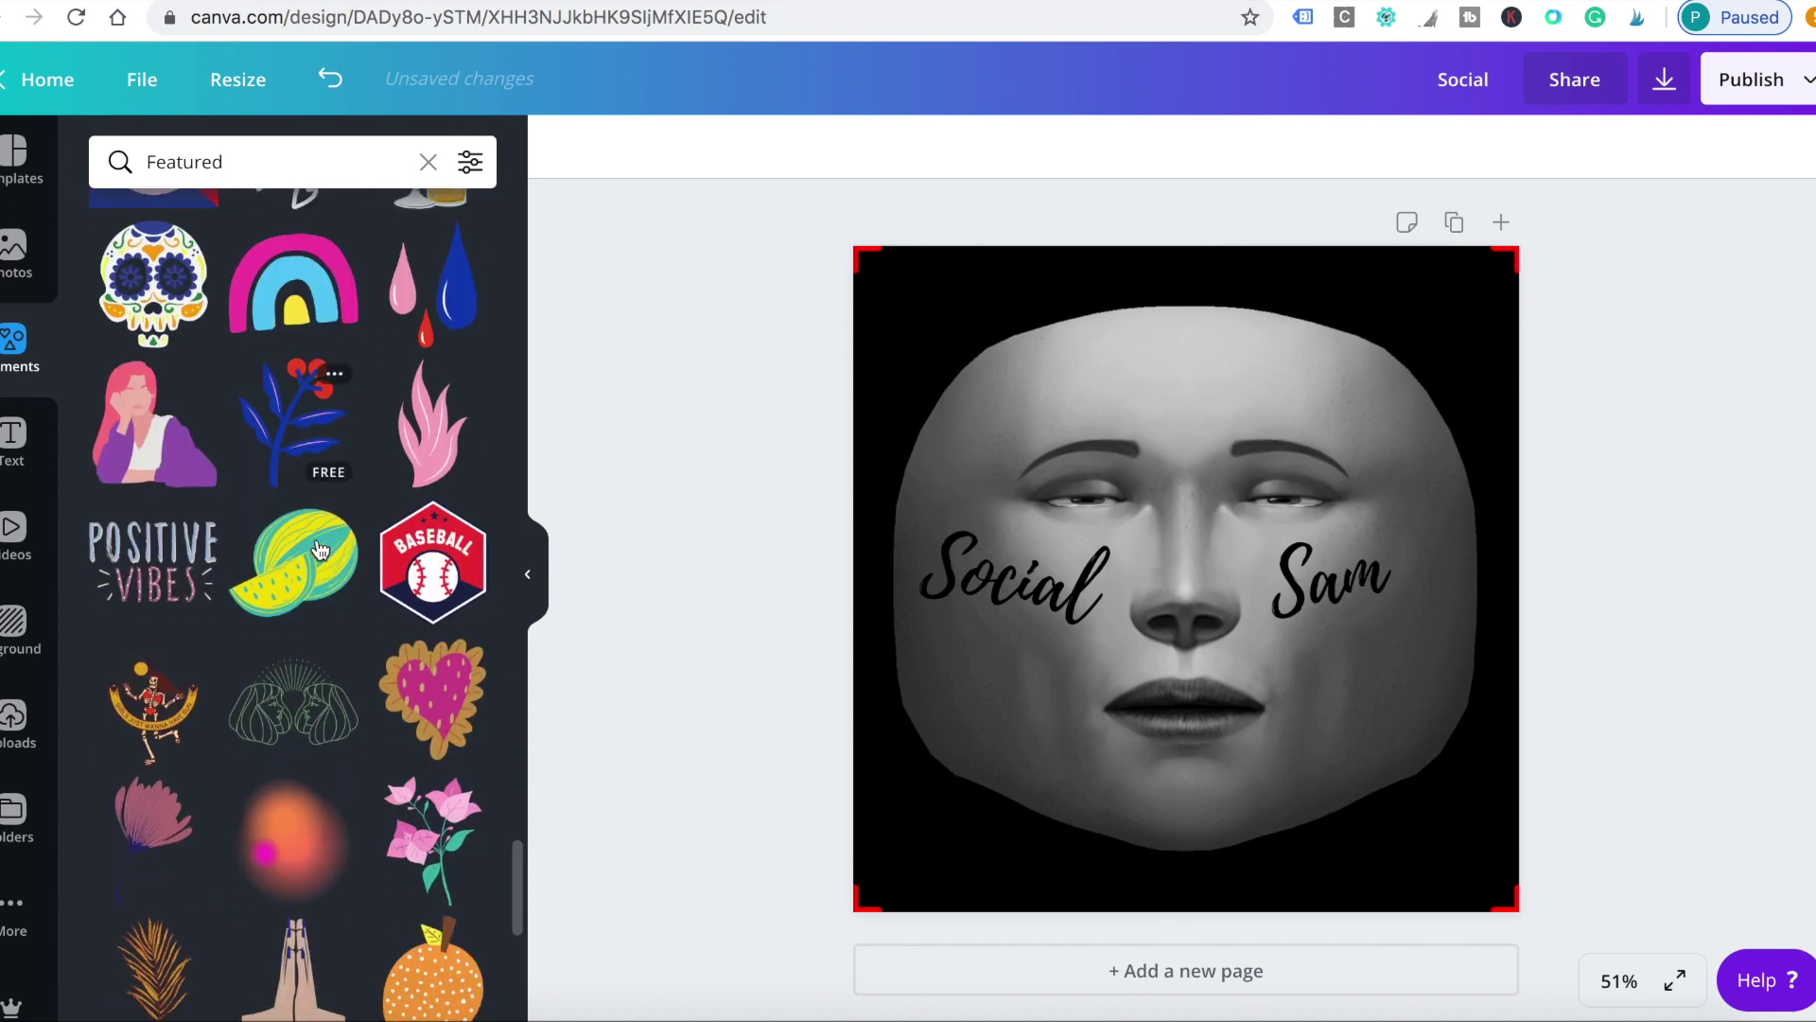
scroll(318, 547, "down", 4)
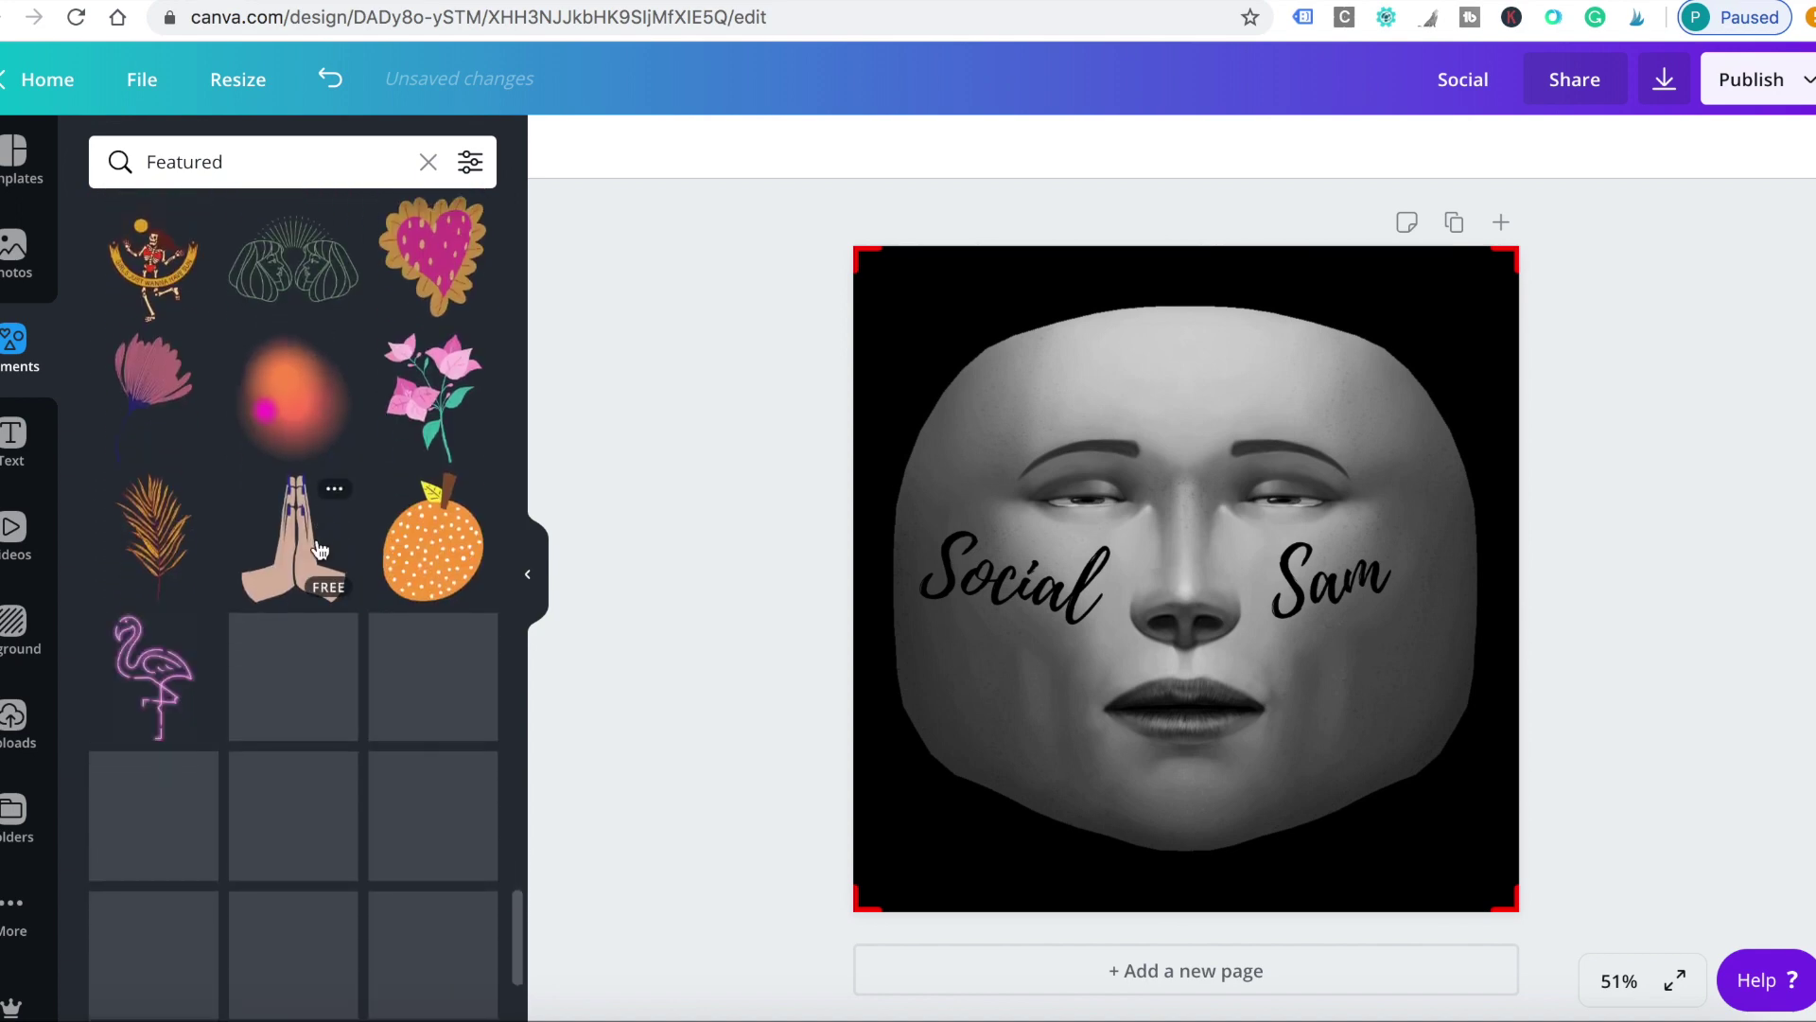
scroll(318, 548, "down", 6)
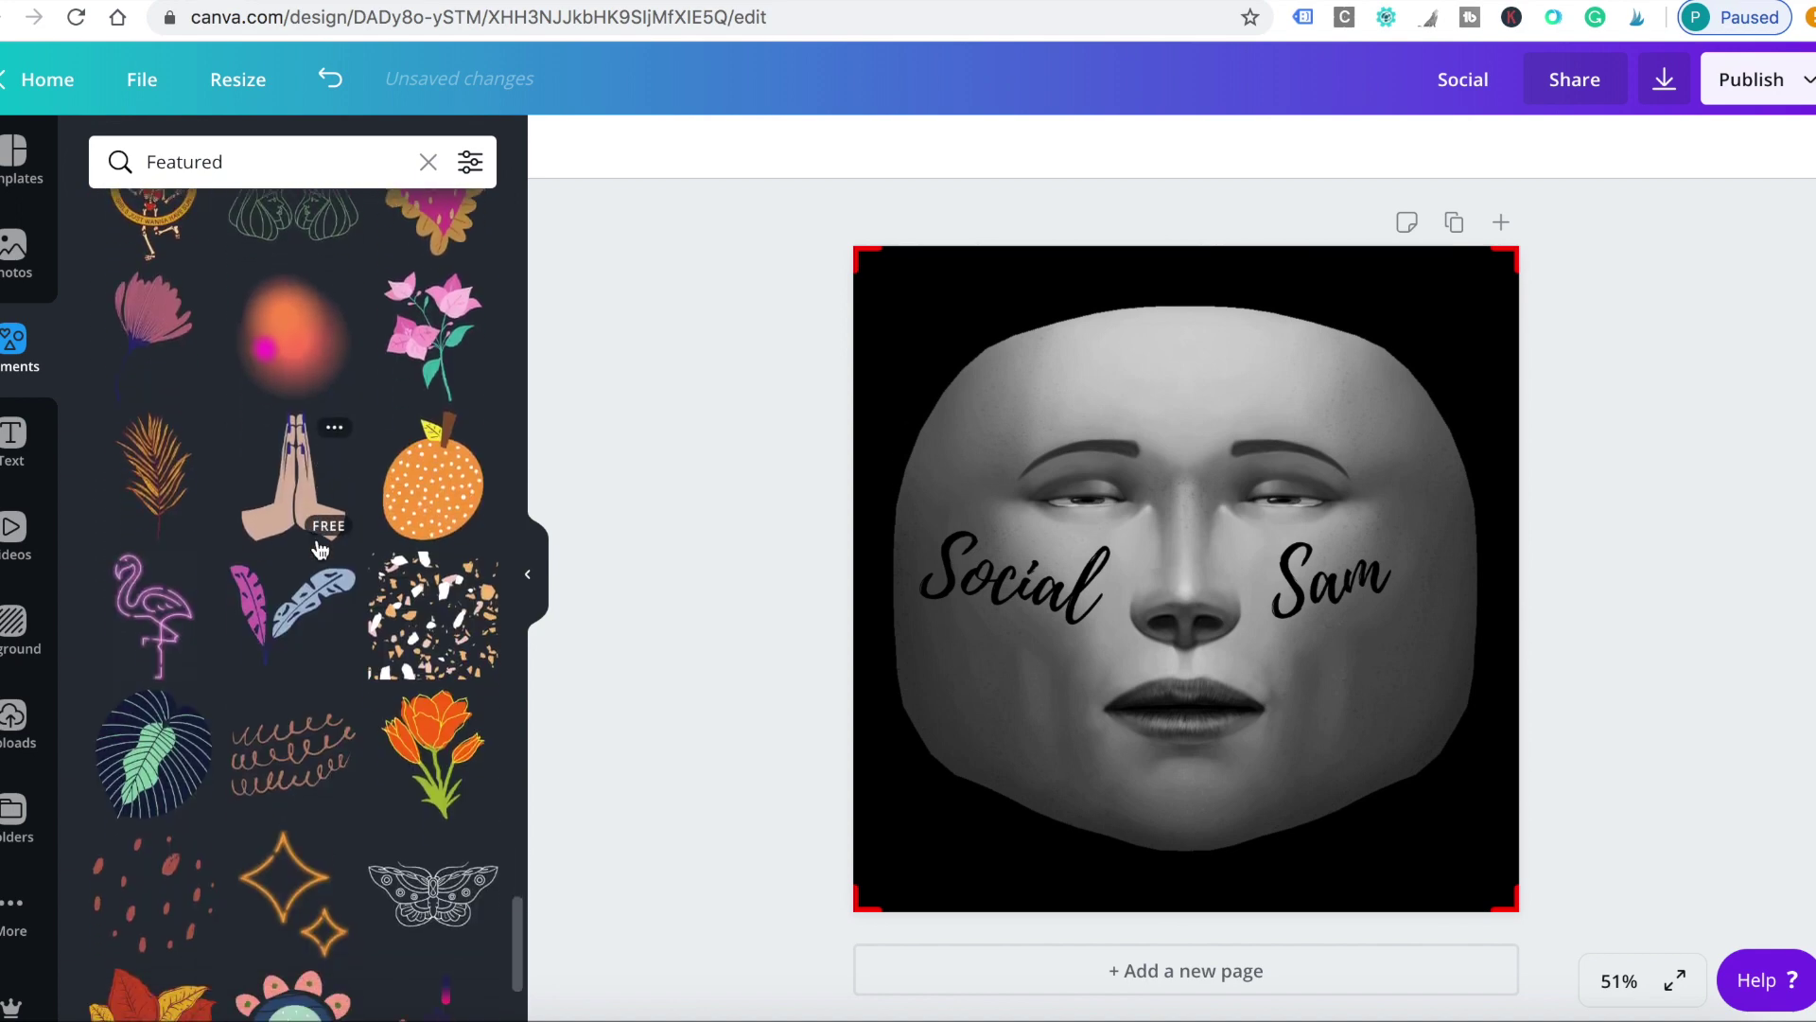
scroll(318, 549, "down", 5)
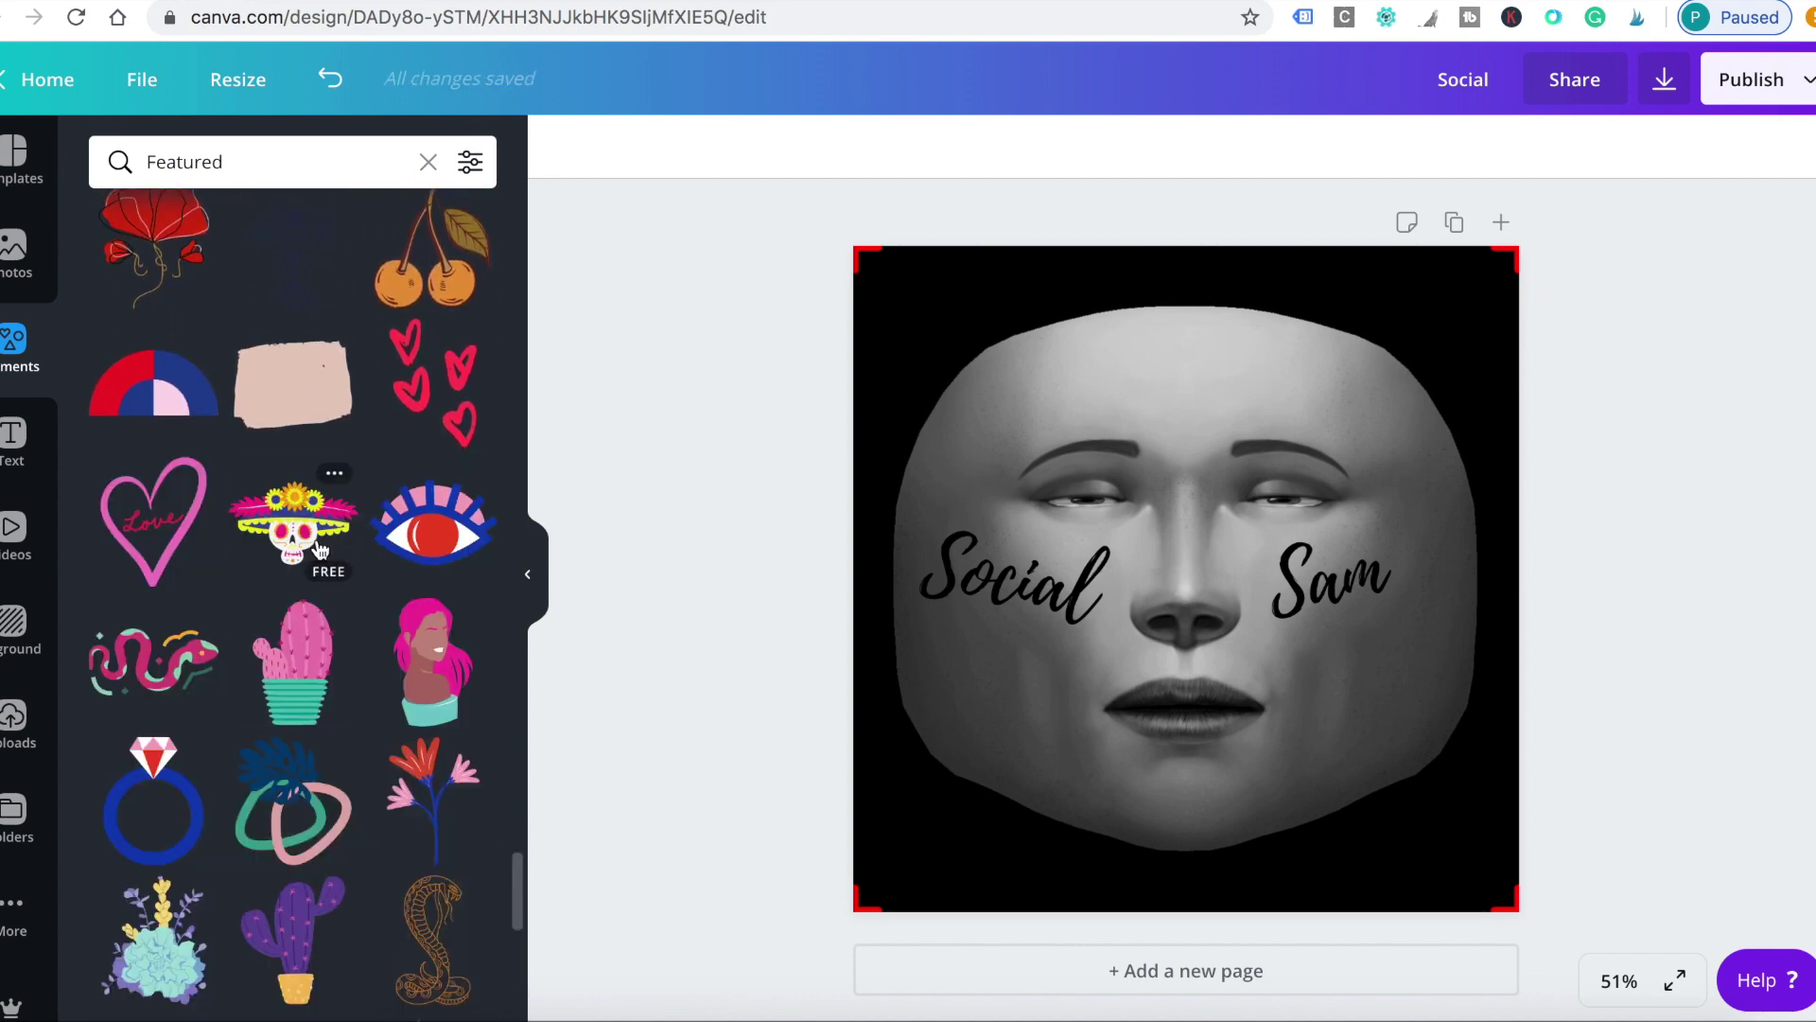
scroll(318, 548, "down", 5)
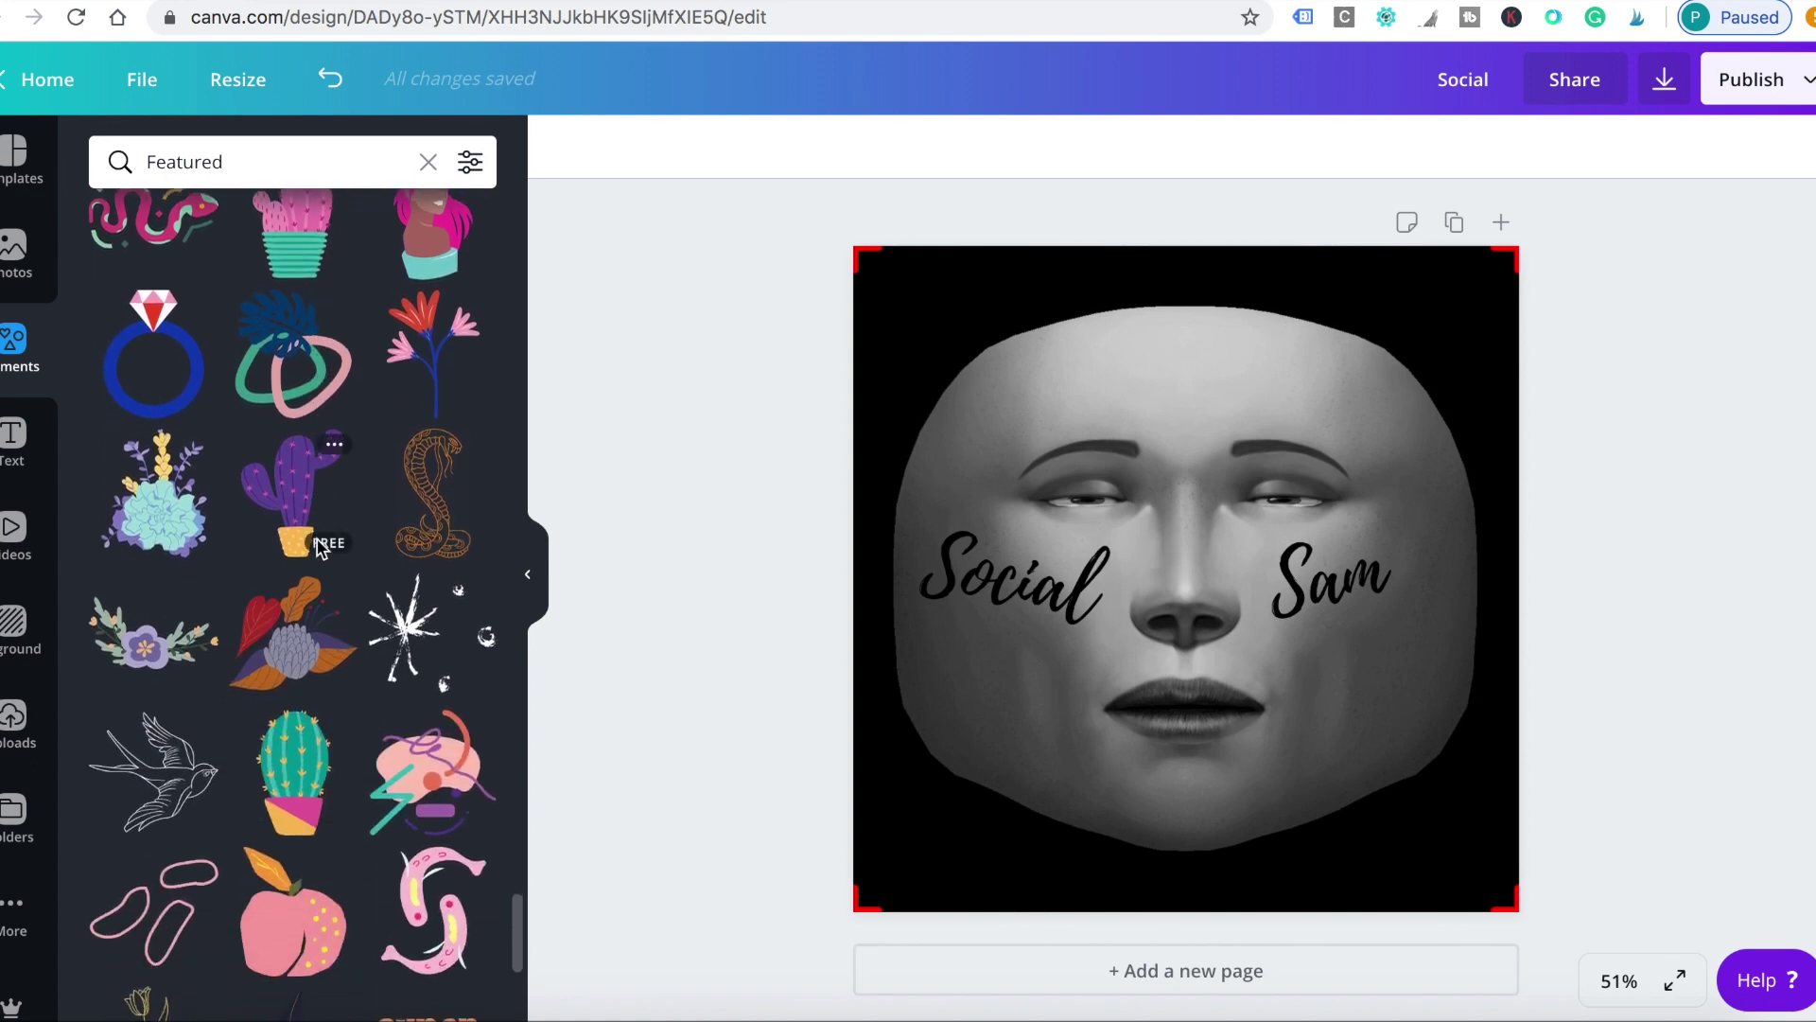
left_click(14, 437)
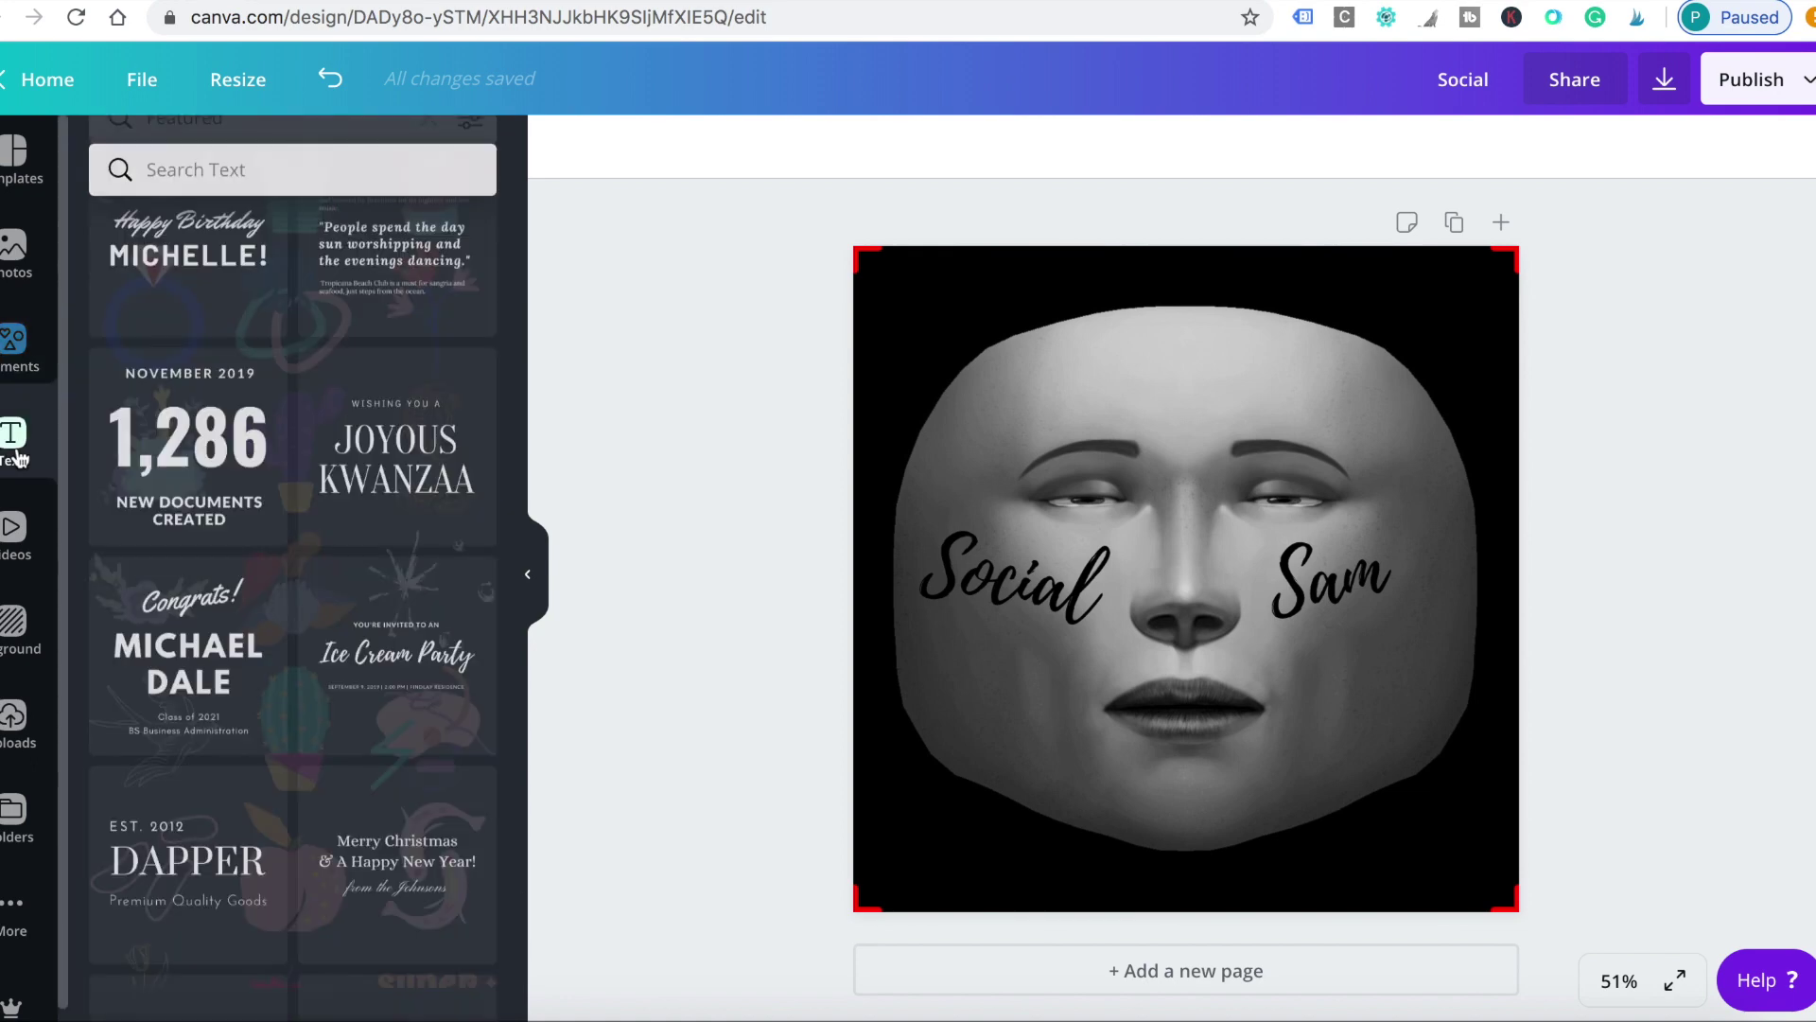
scroll(350, 500, "down", 5)
scroll(350, 500, "down", 8)
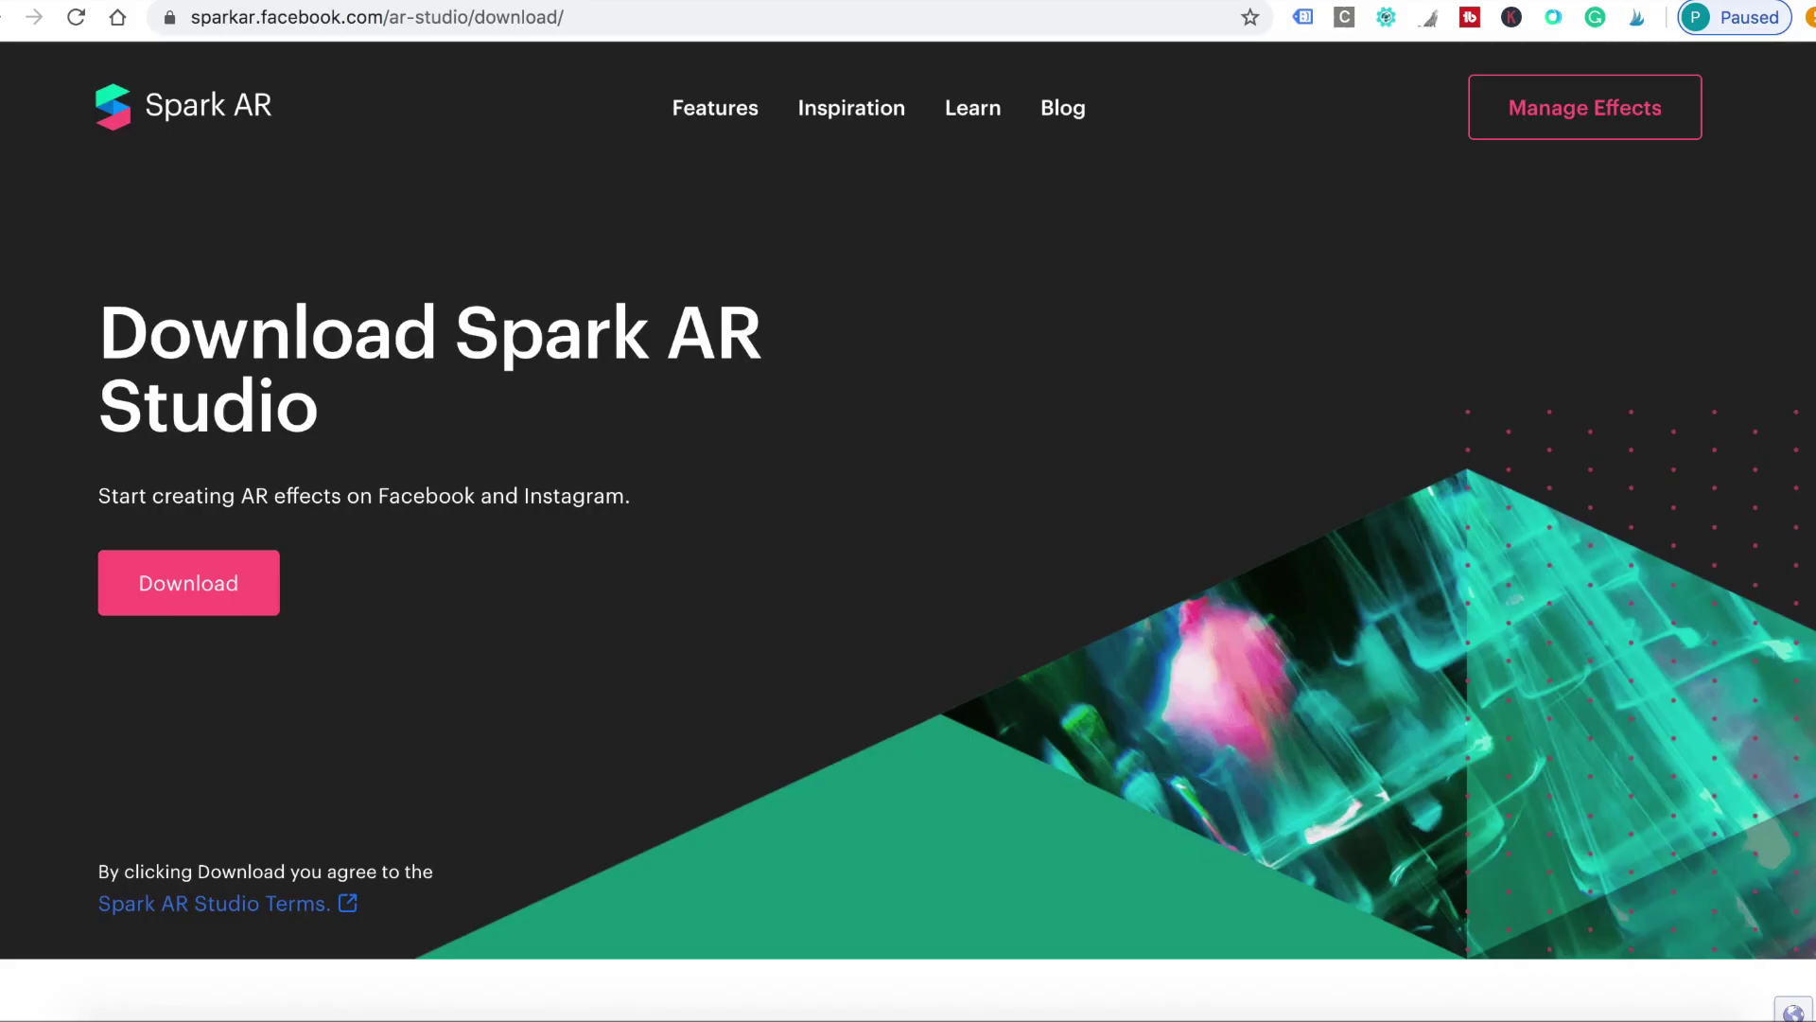
Search Google in the browser for "free png face tatoos"
left_click(822, 19)
key("BackSpace")
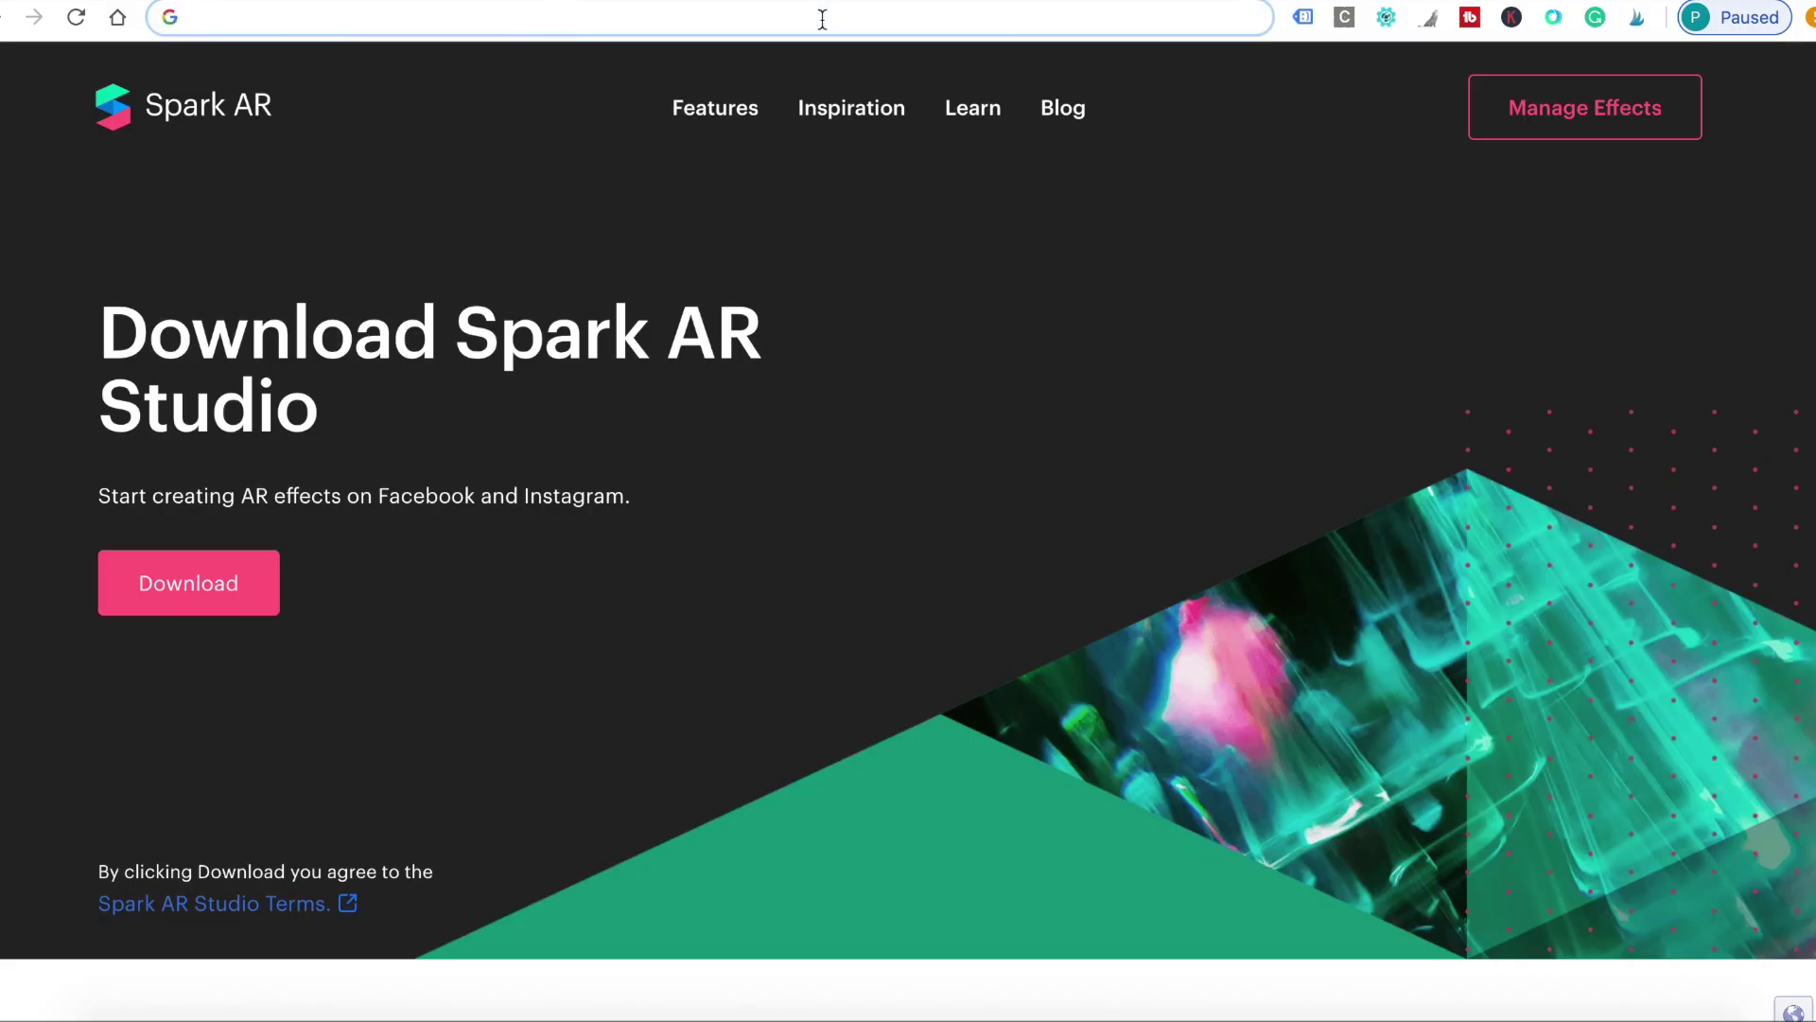
type("free ")
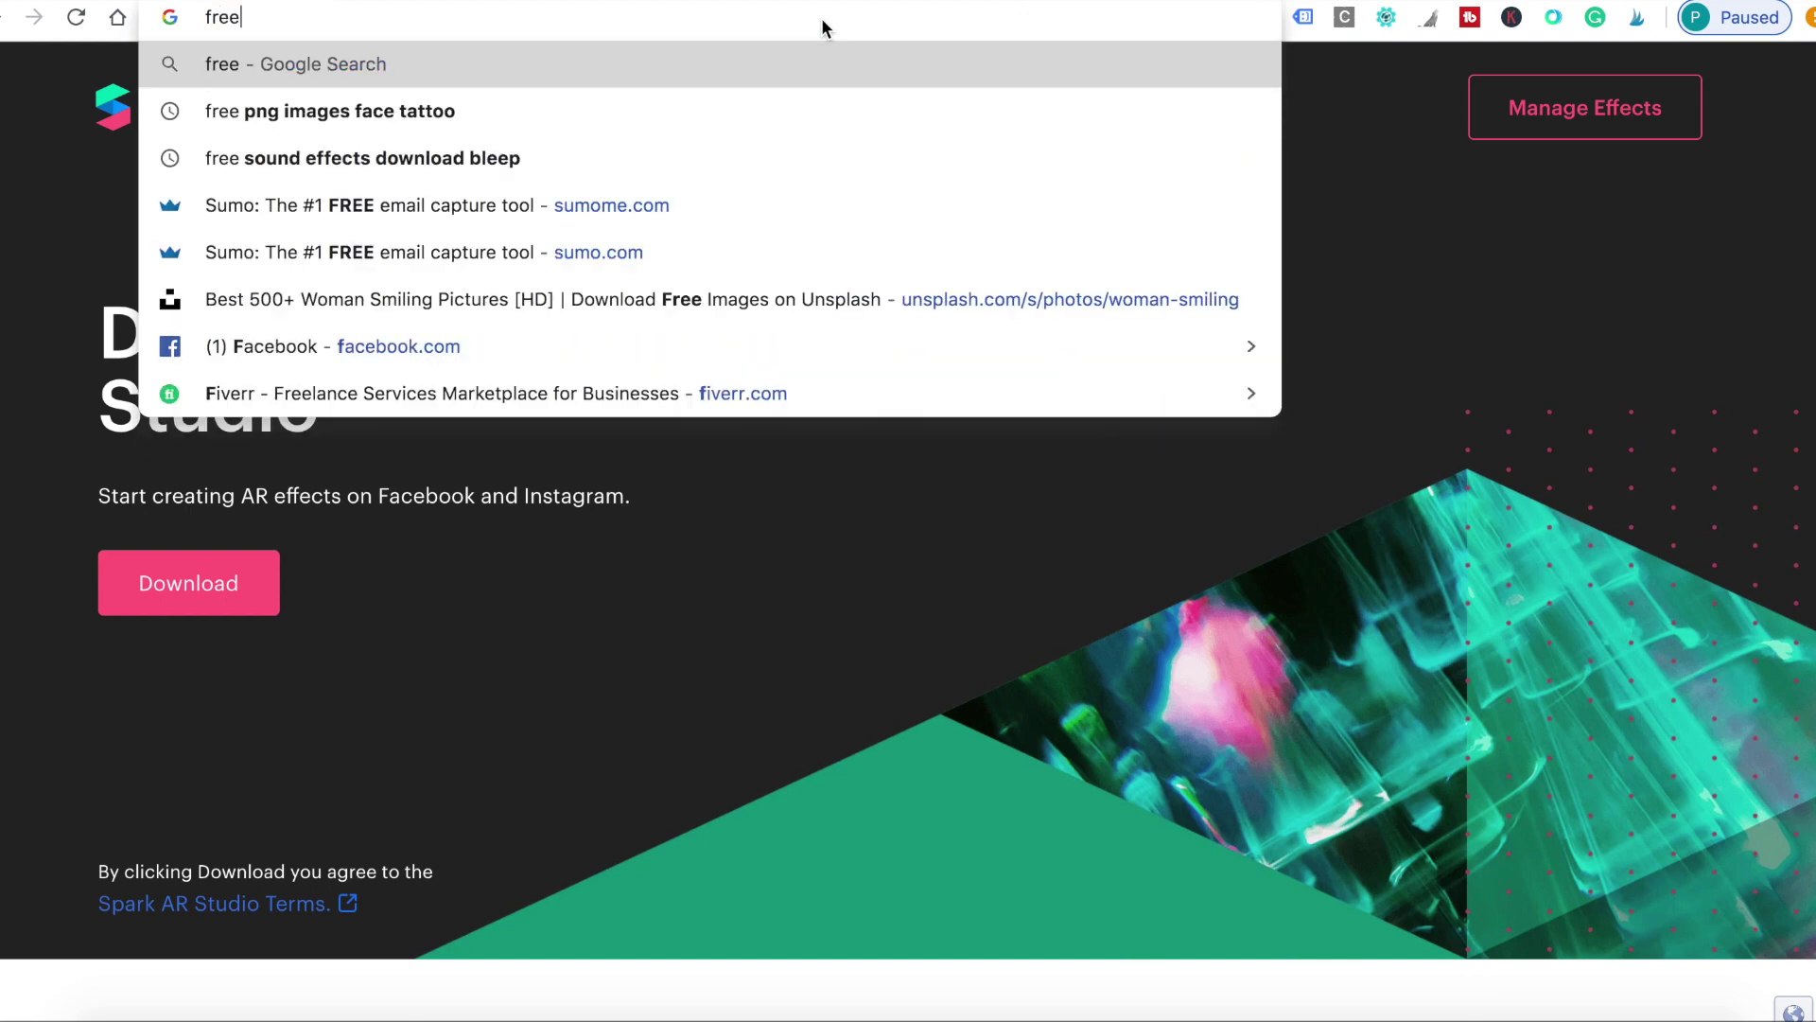
type("png ")
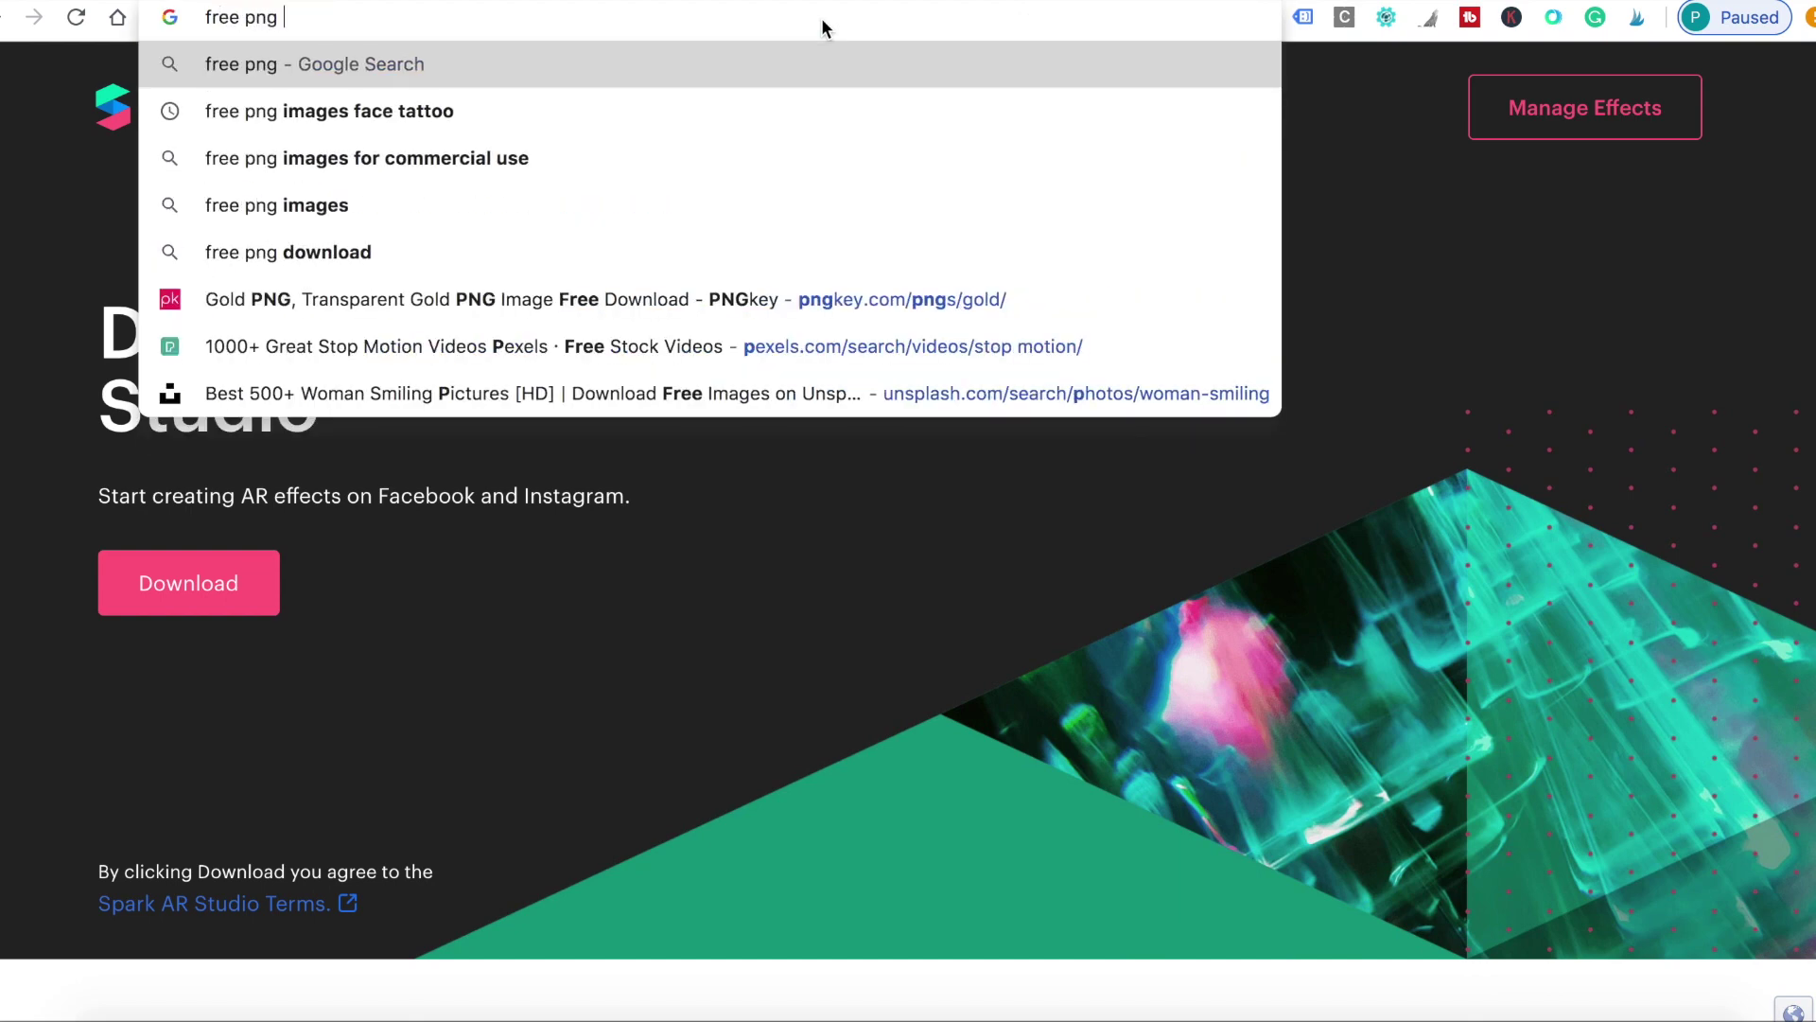
type("face tatoos")
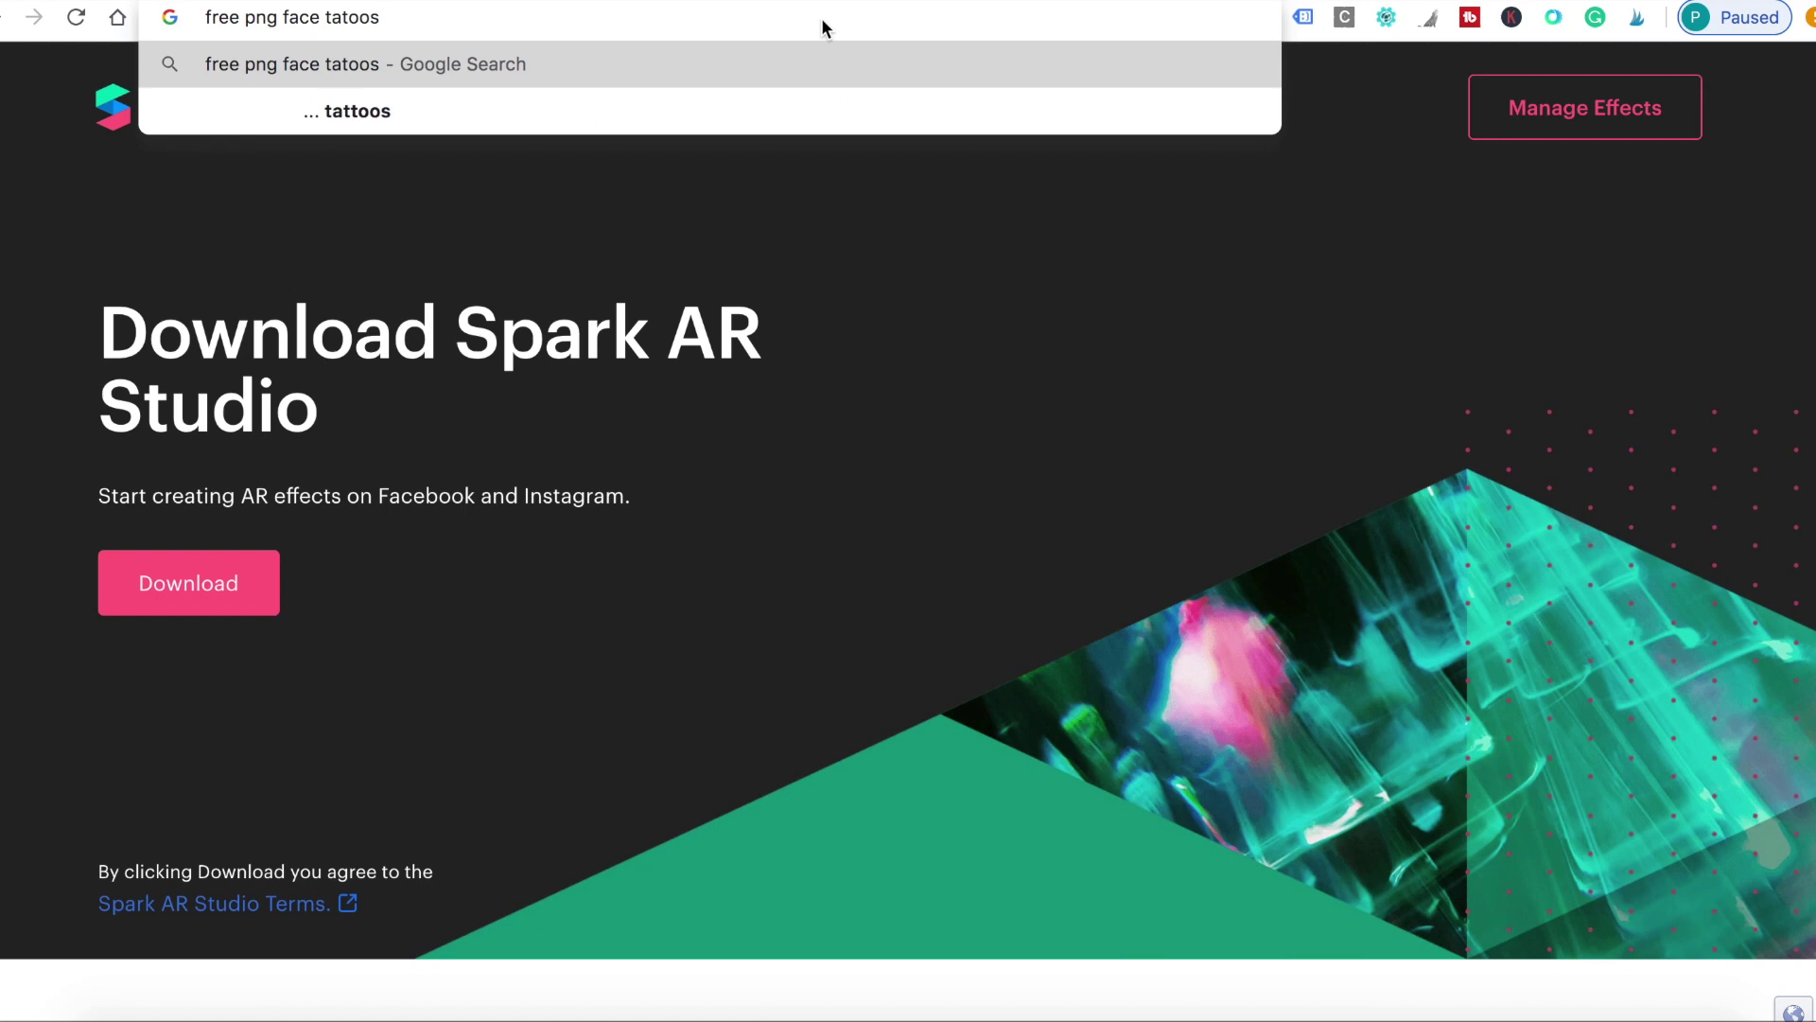
key("Return")
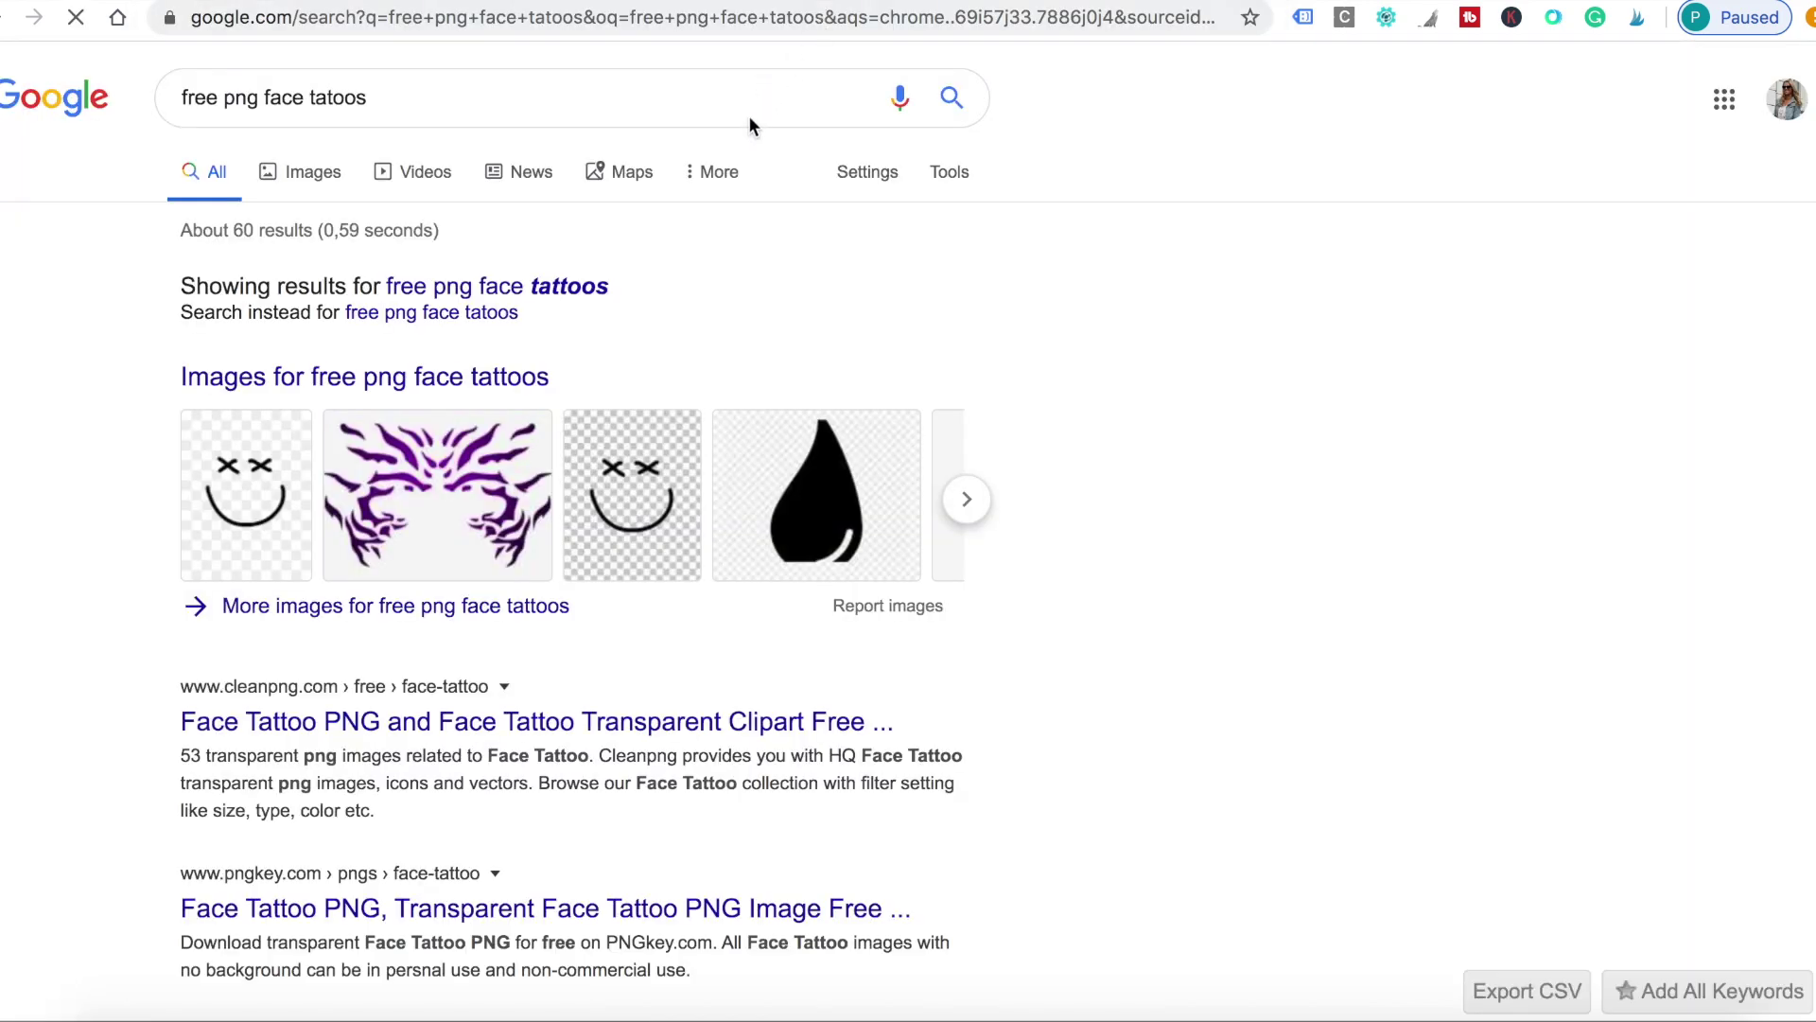
Open the image results for free PNG face tattoos and examine the available designs
left_click(442, 379)
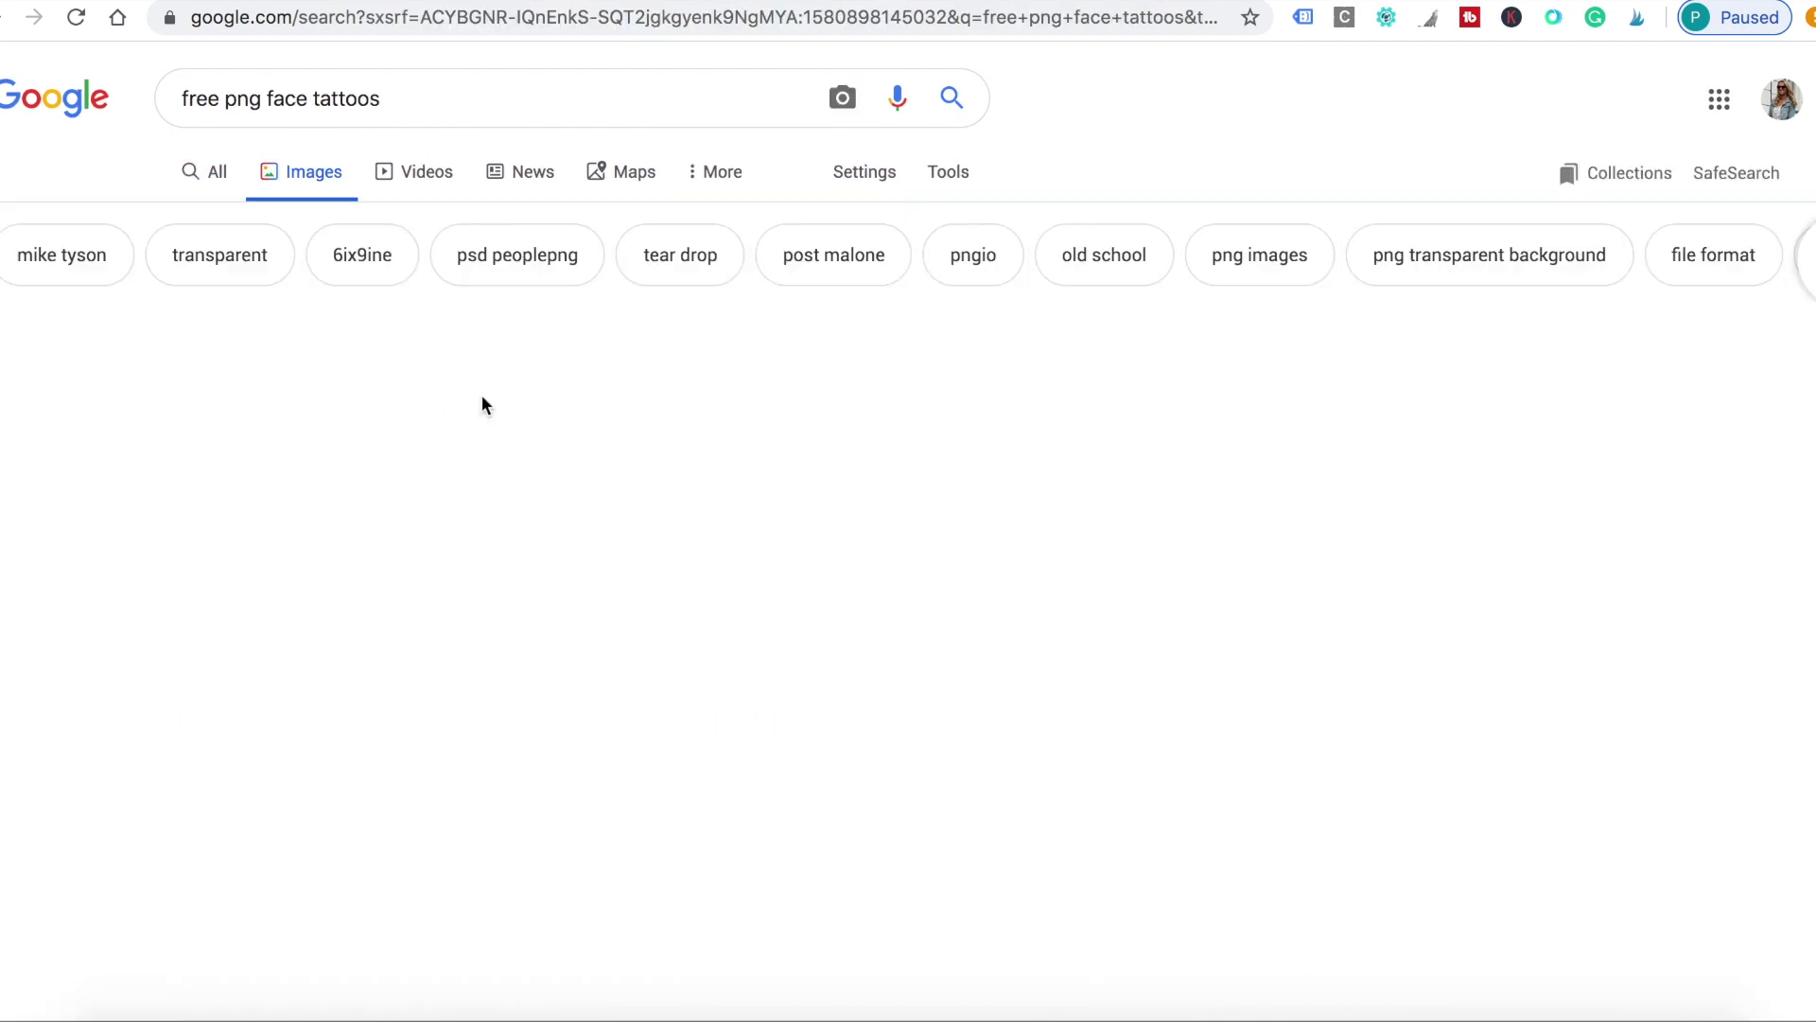
scroll(481, 393, "down", 6)
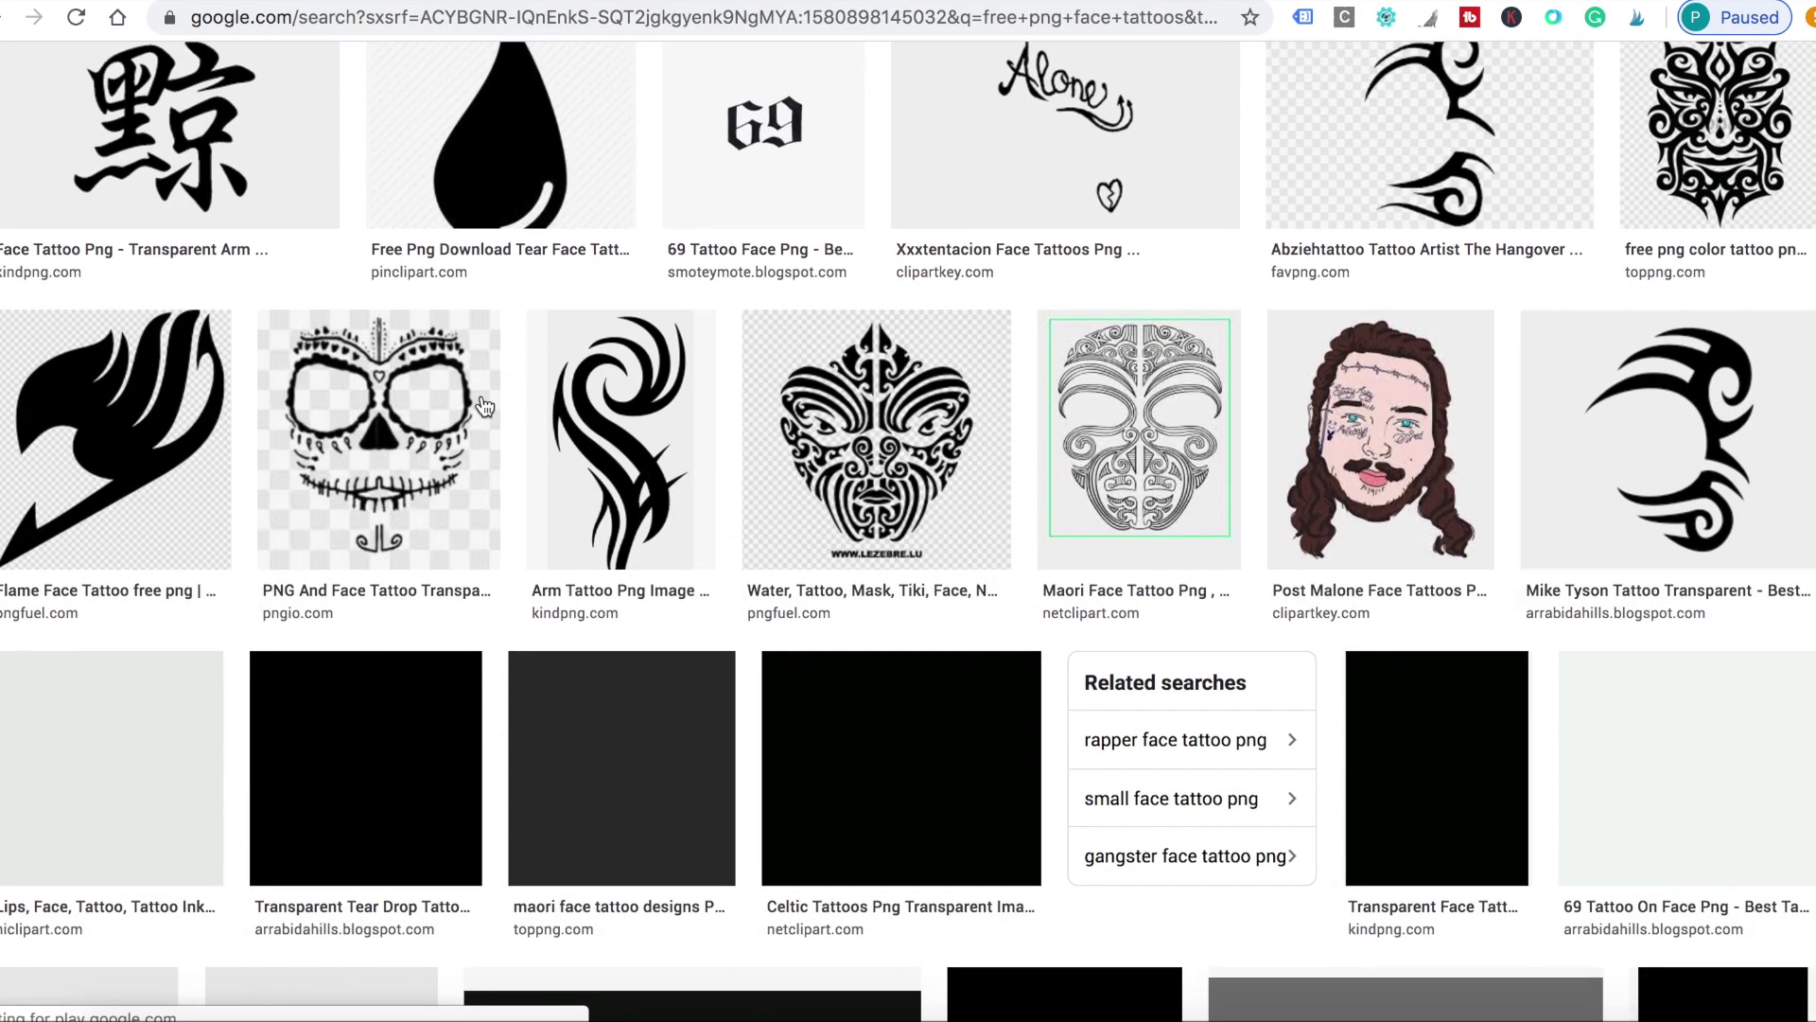
scroll(483, 405, "down", 8)
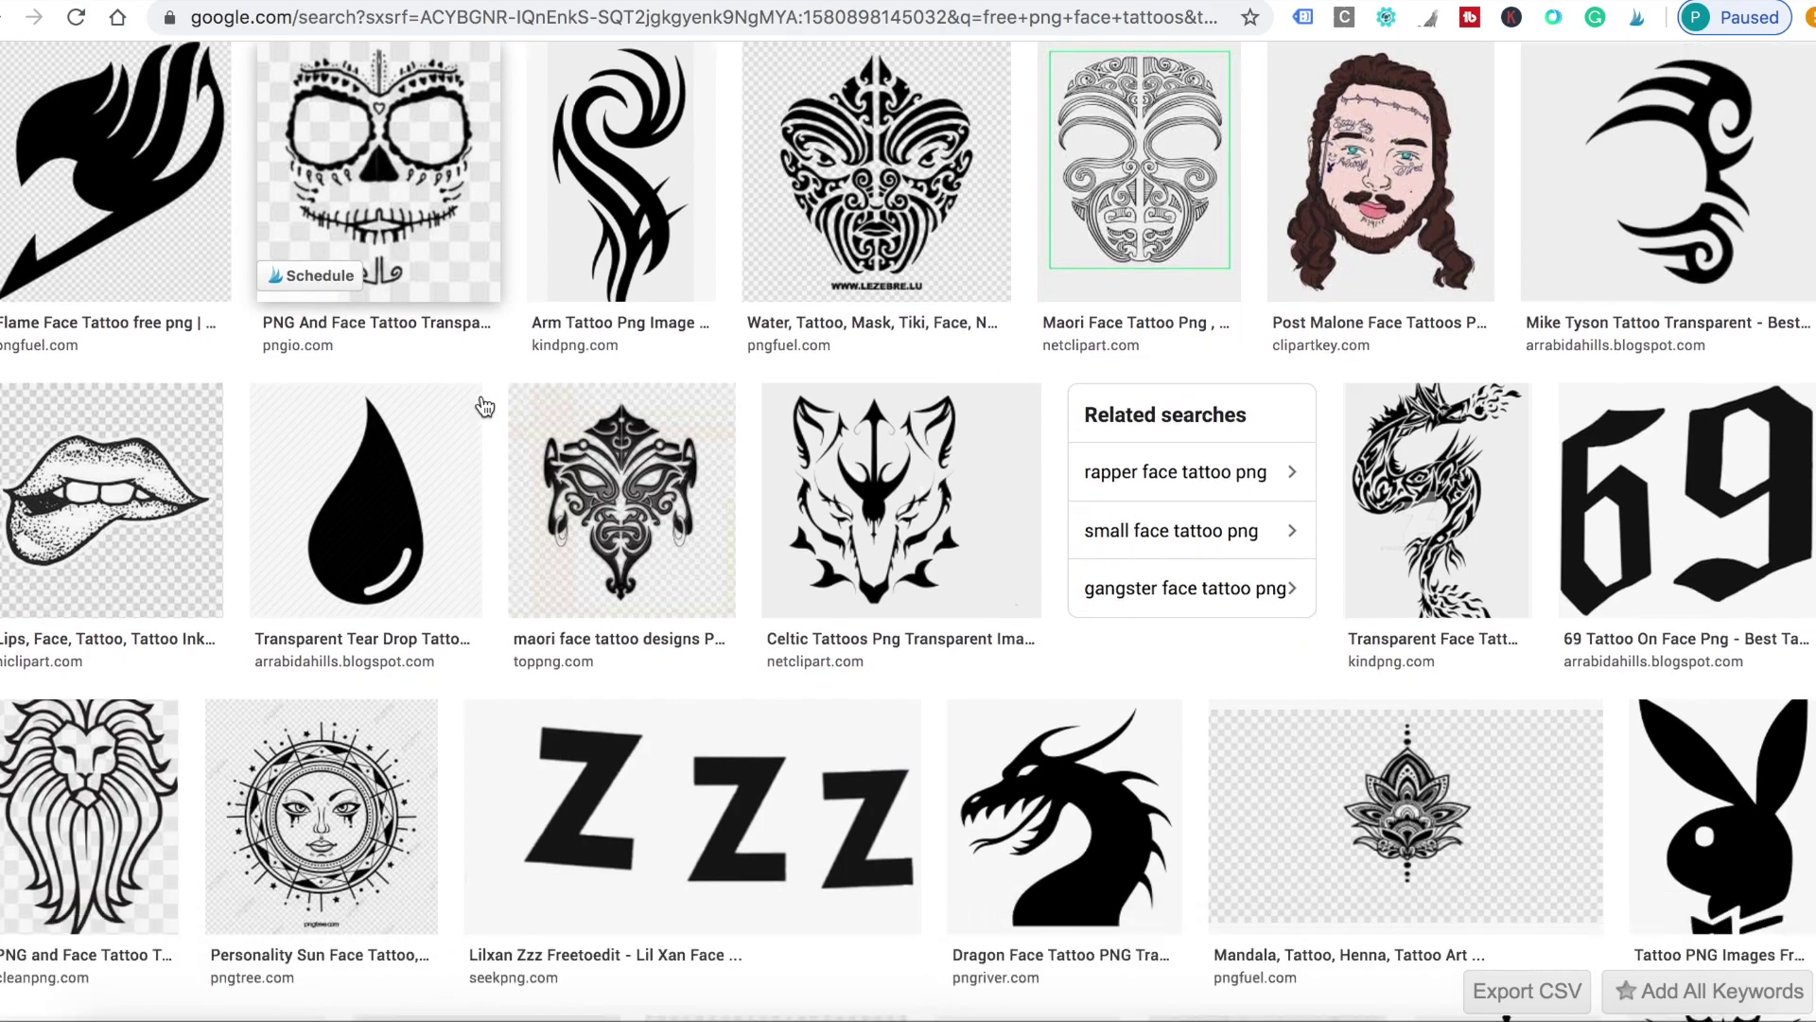
scroll(484, 405, "down", 7)
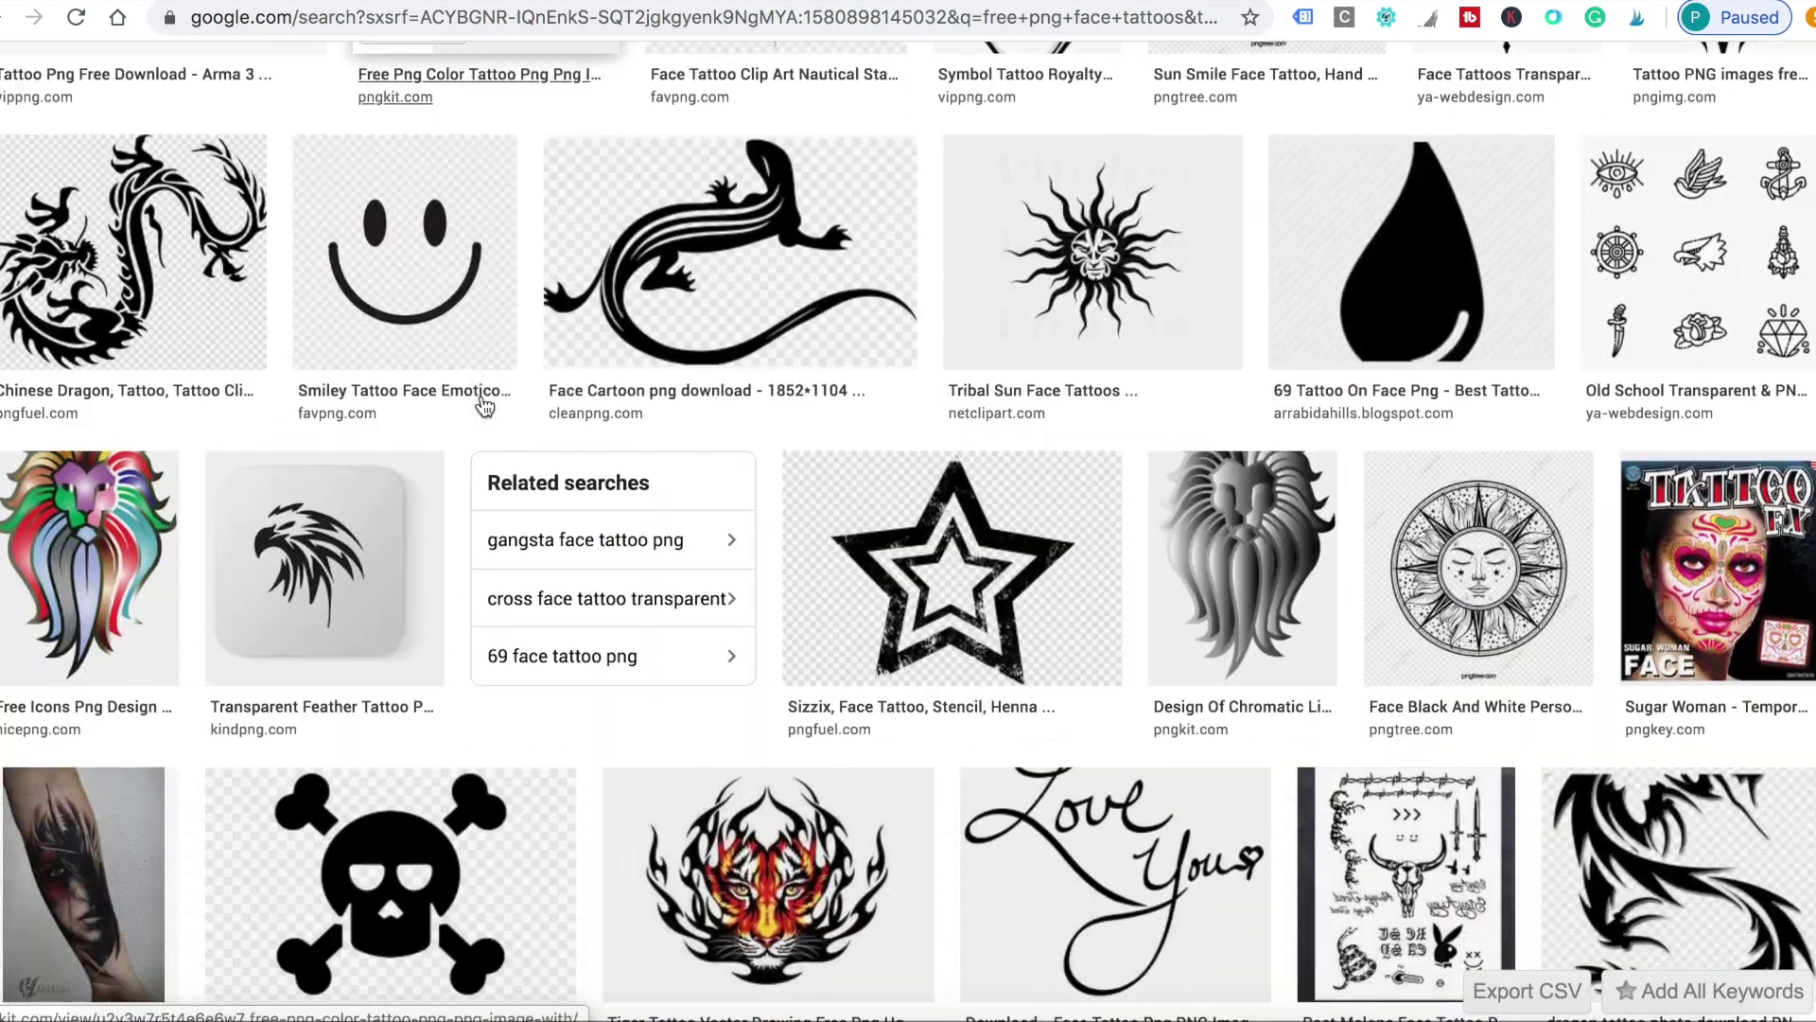
Switch back to the Canva design and delete the face reference image behind the "Social Sam" text
scroll(484, 406, "down", 5)
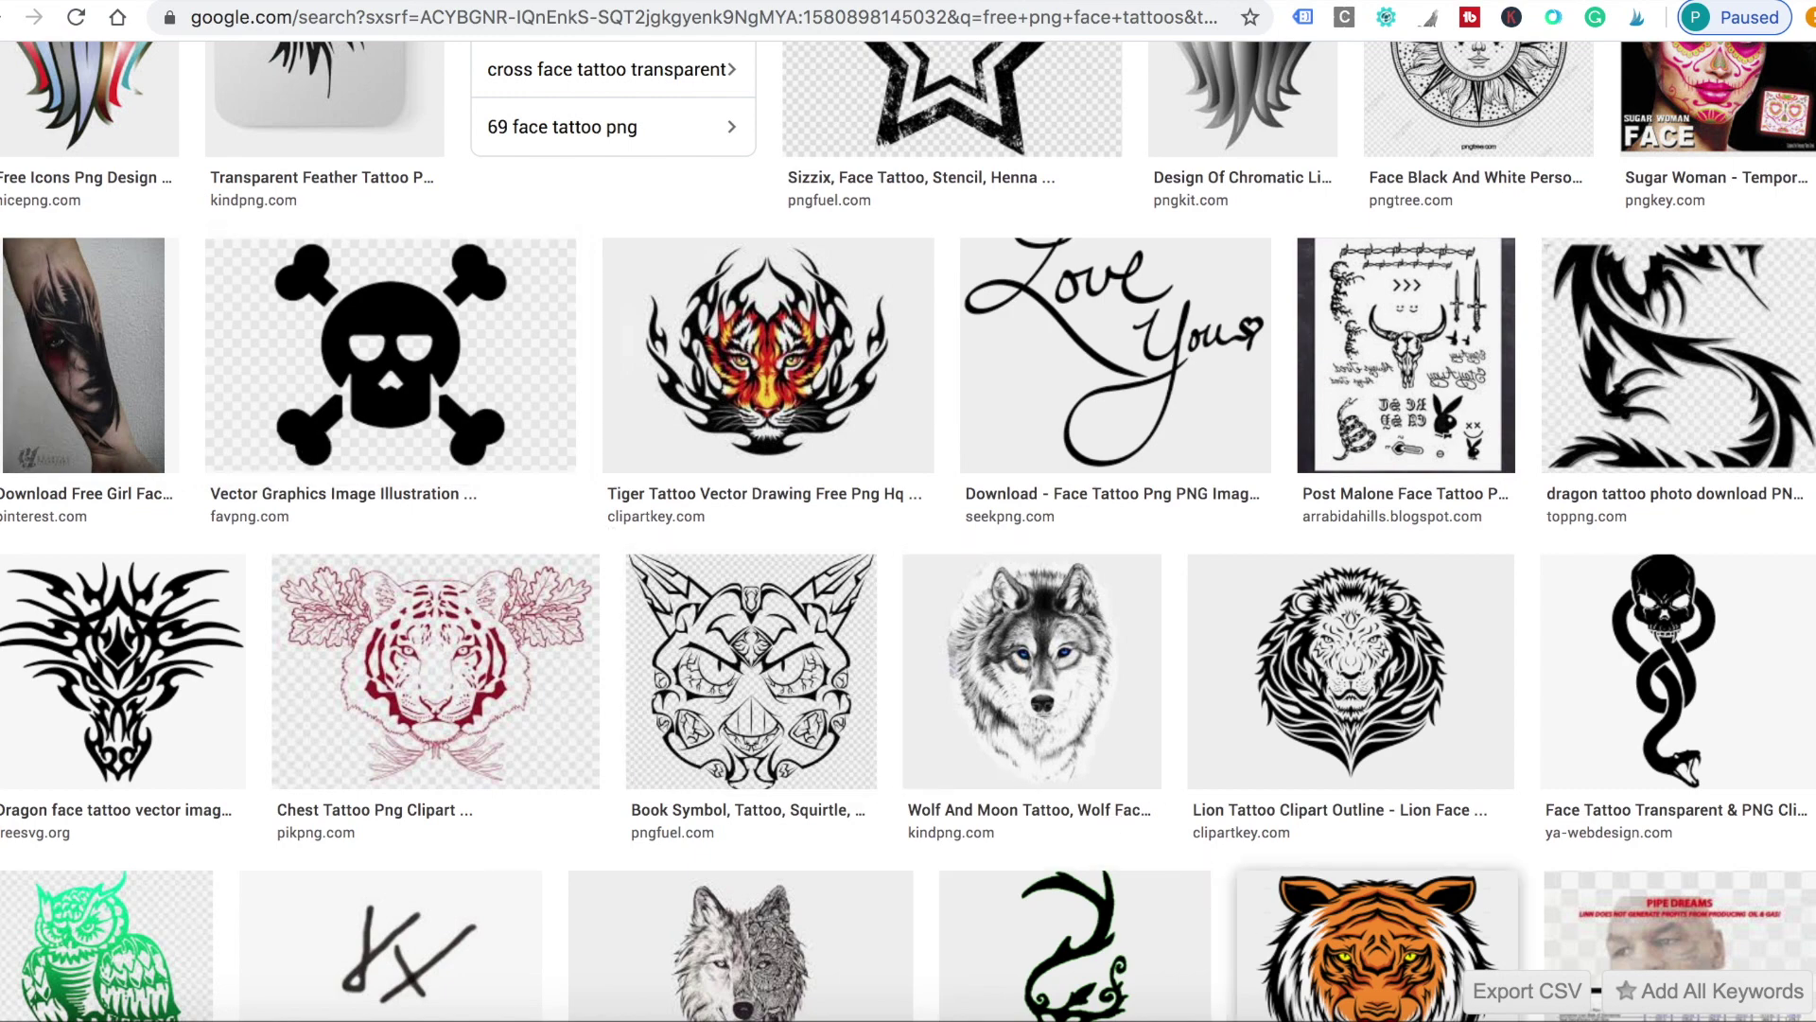
left_click(1416, 3)
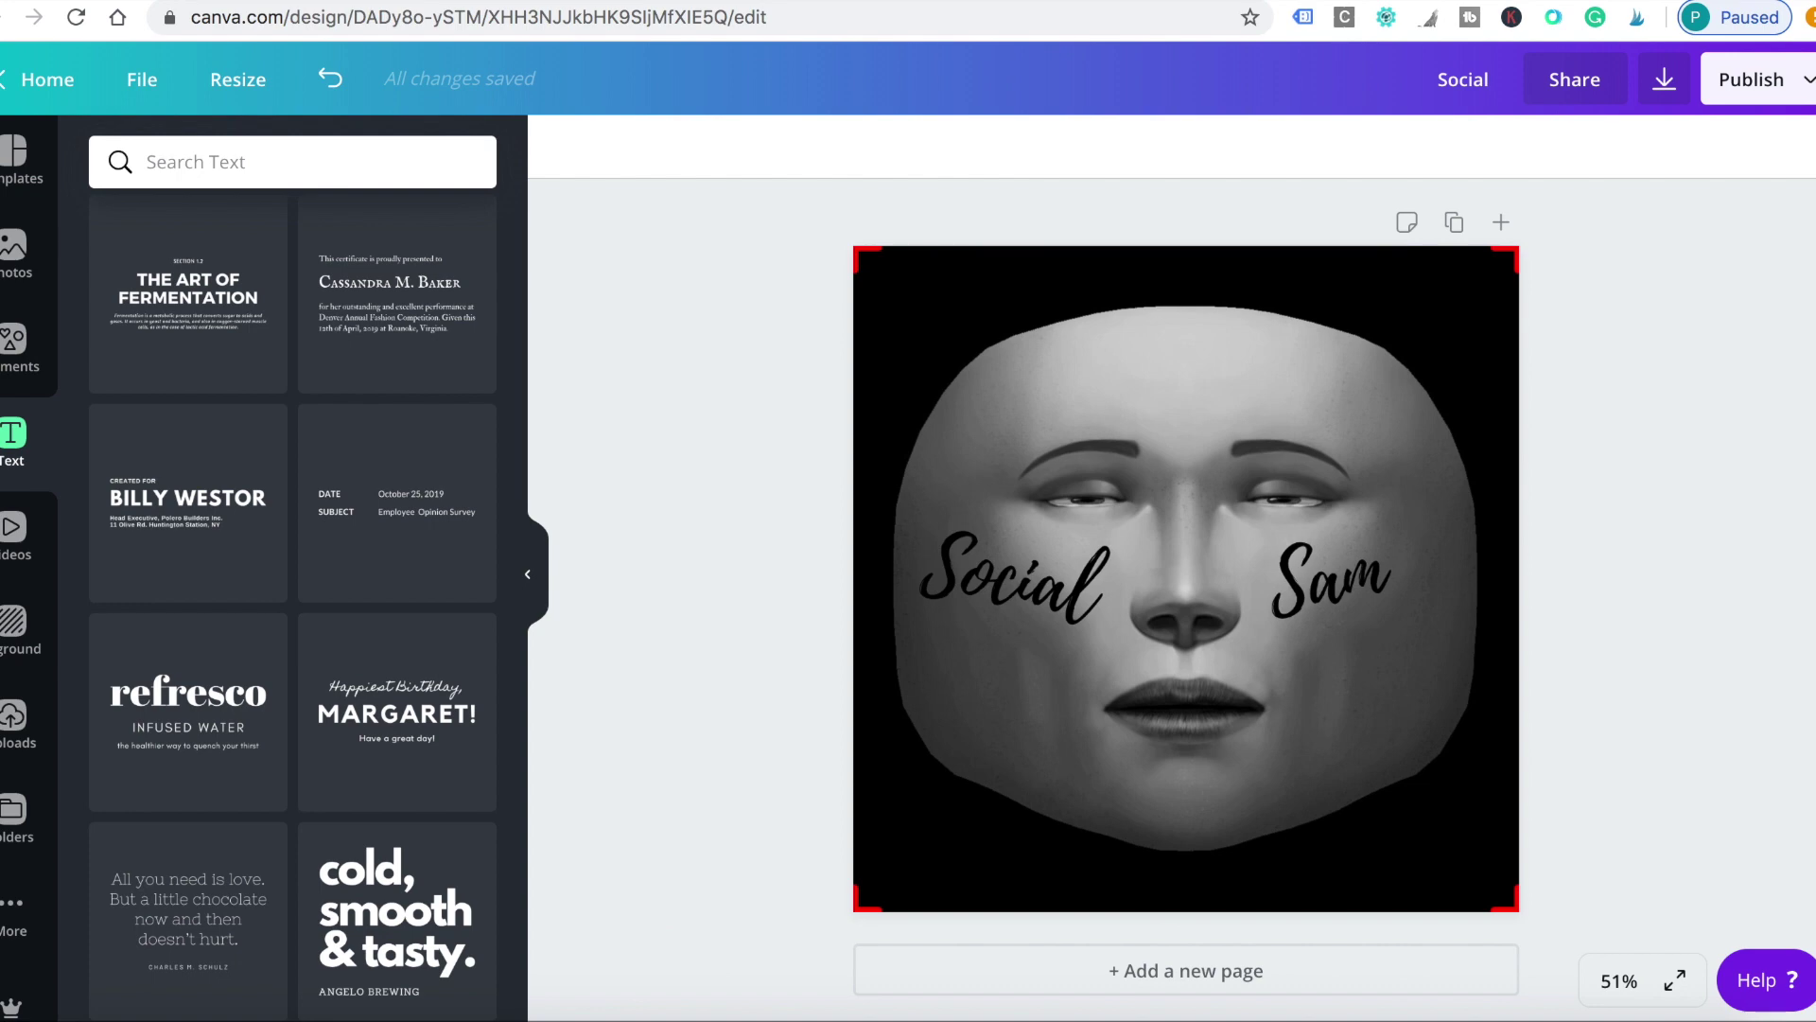
left_click(1347, 293)
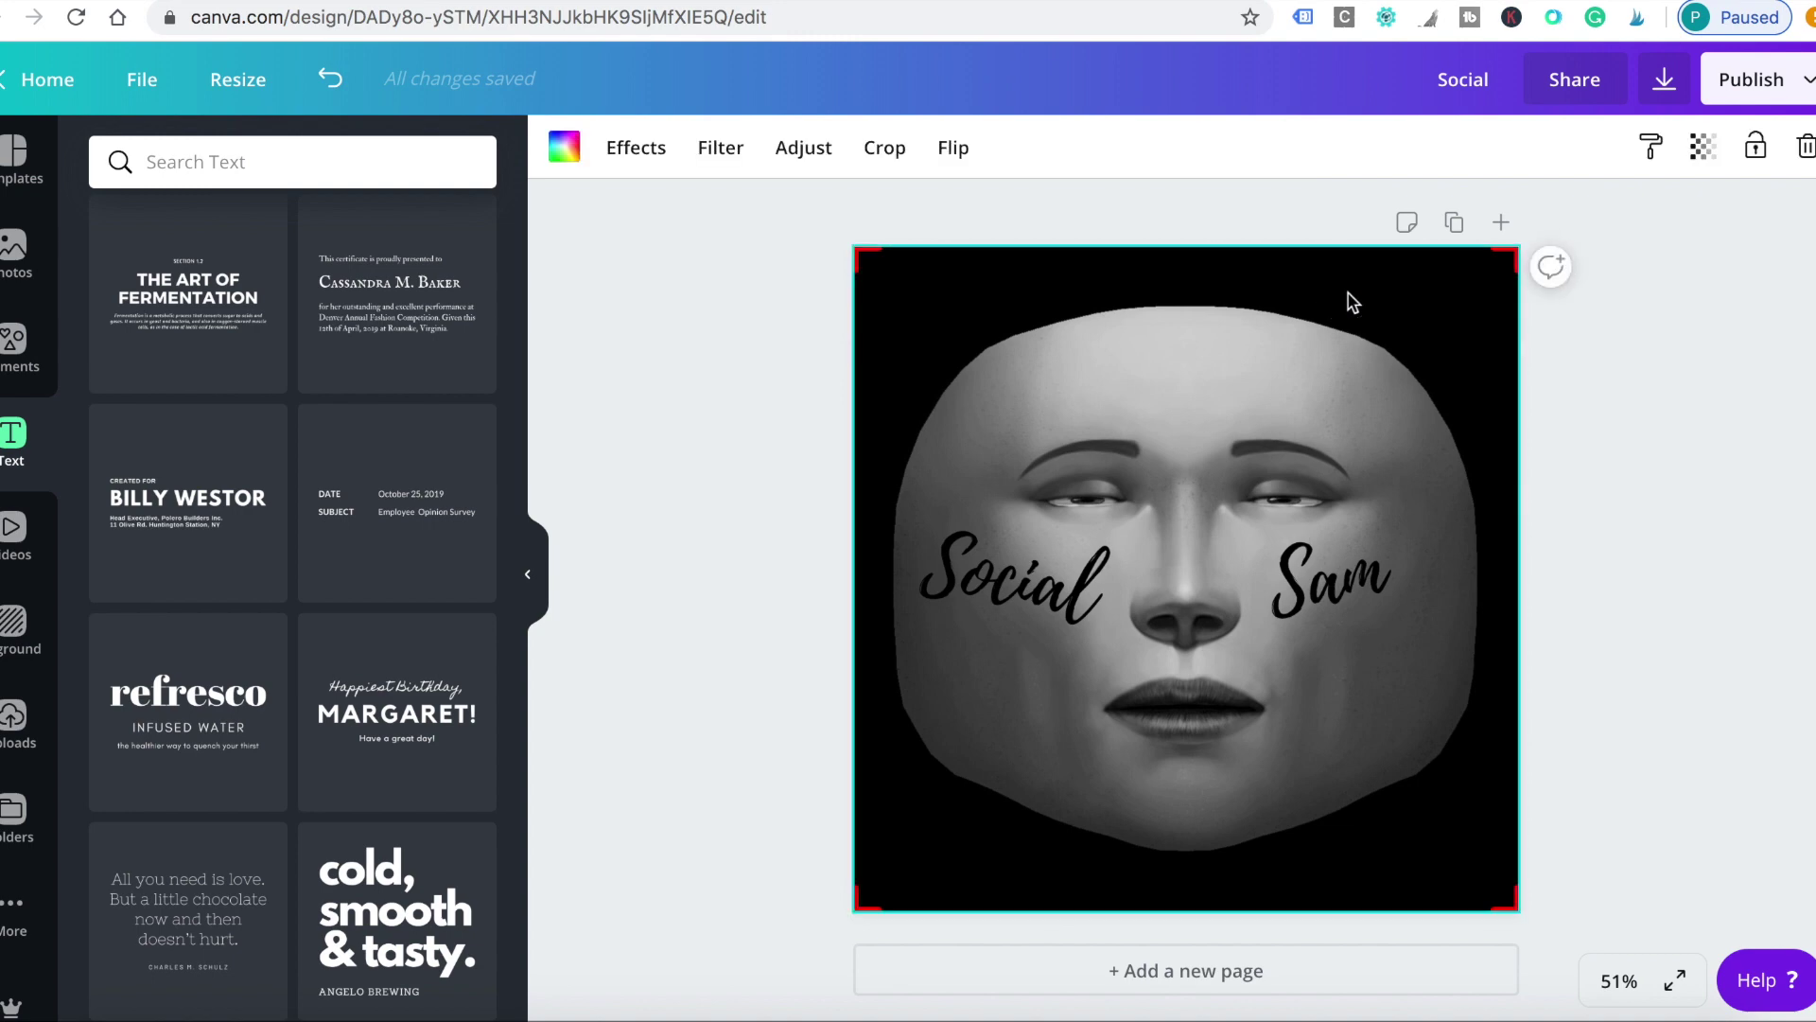
key("Delete")
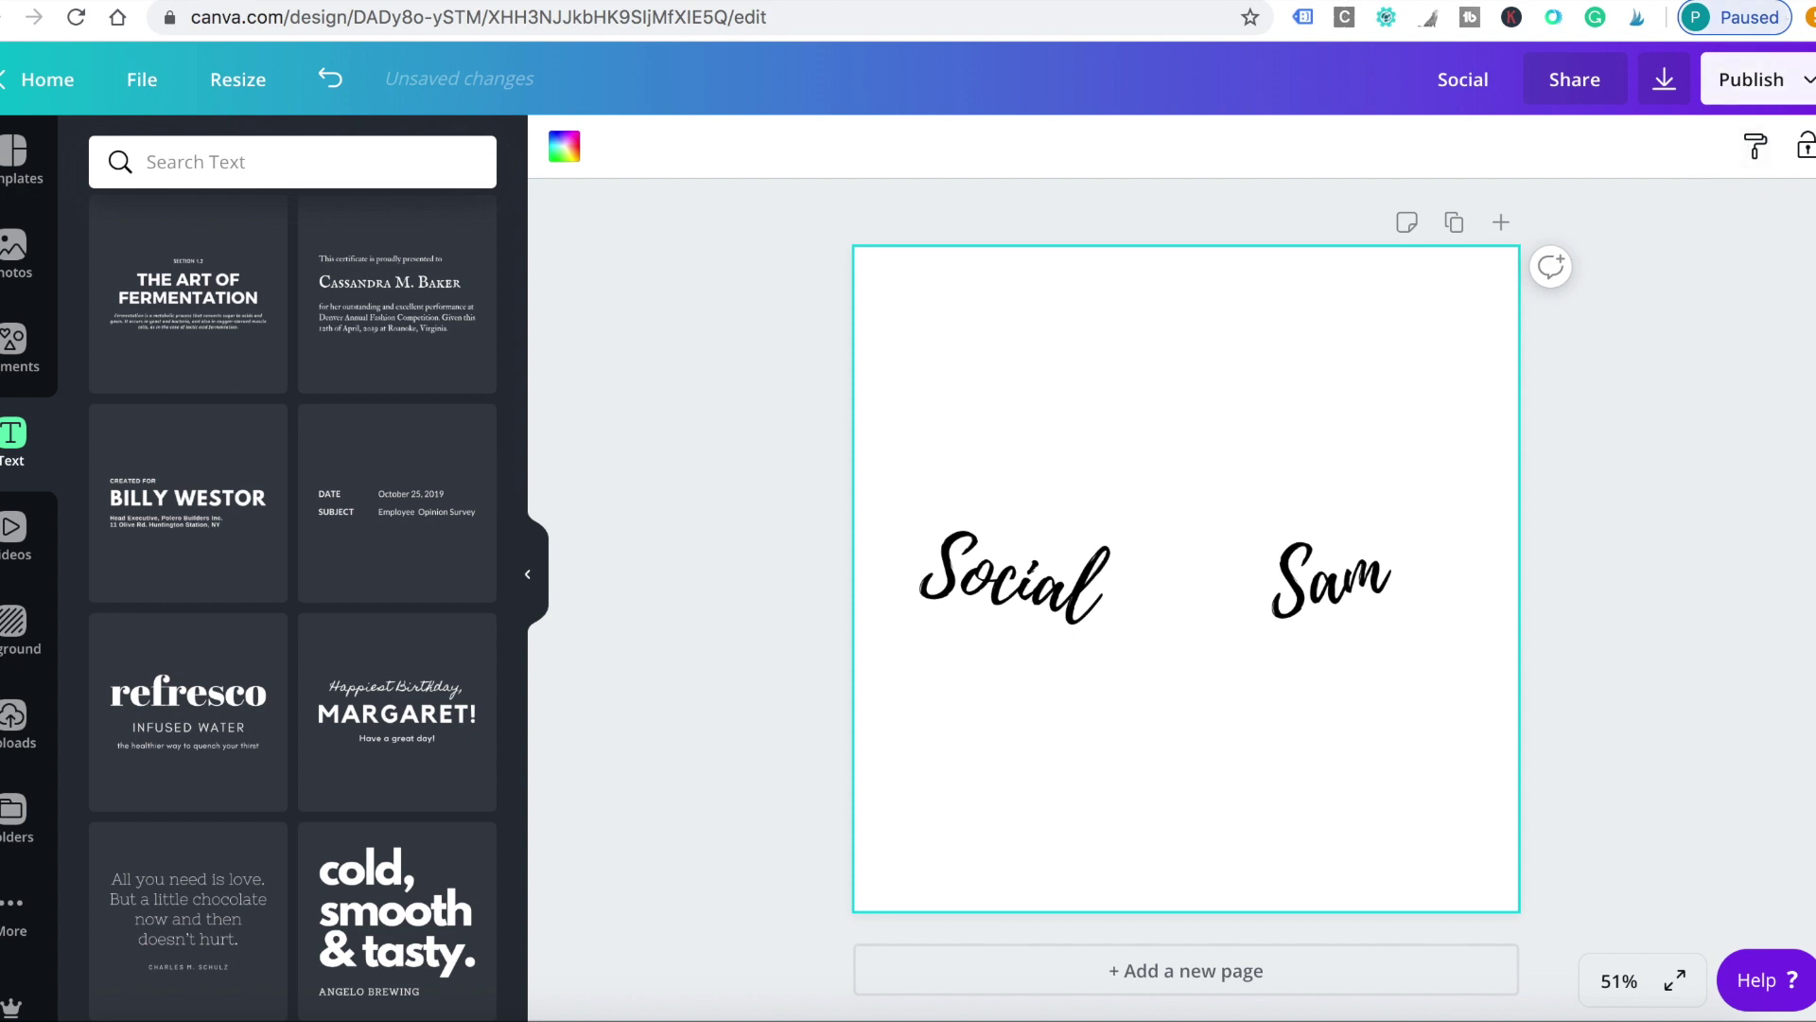
Download the design as a PNG with a transparent background, and download a second PNG copy without transparency
left_click(1809, 85)
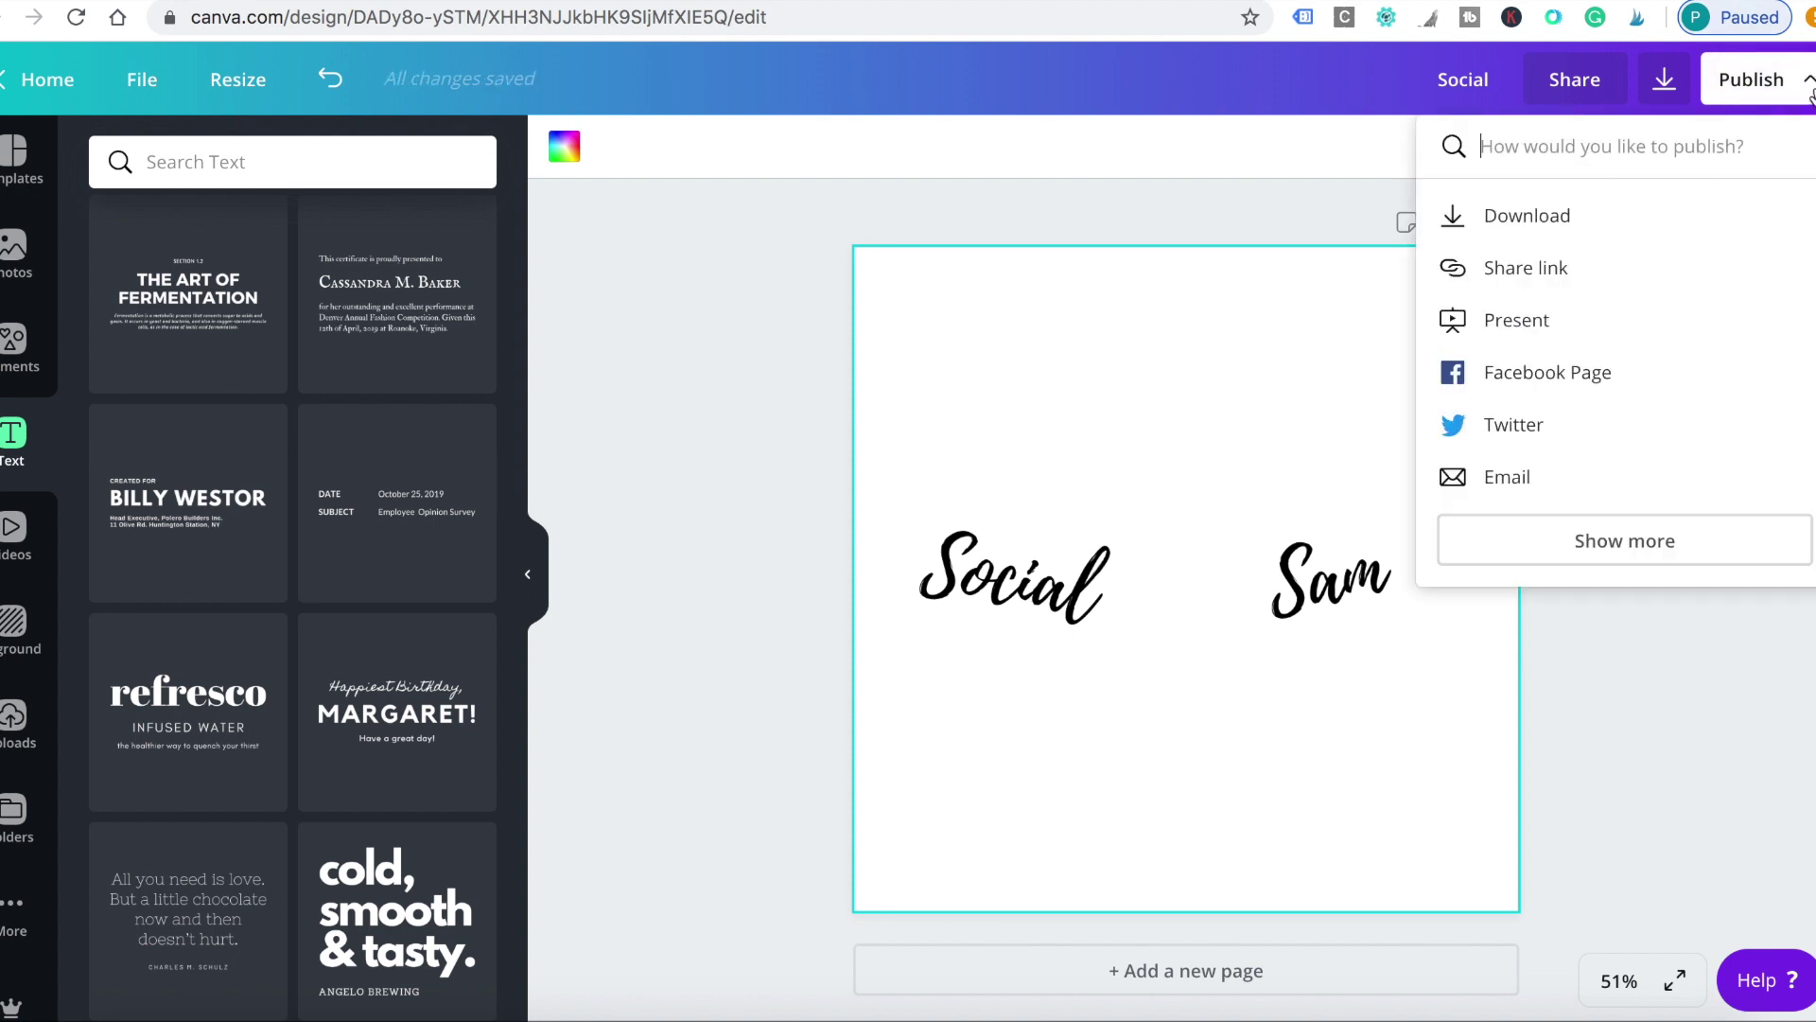
left_click(1533, 217)
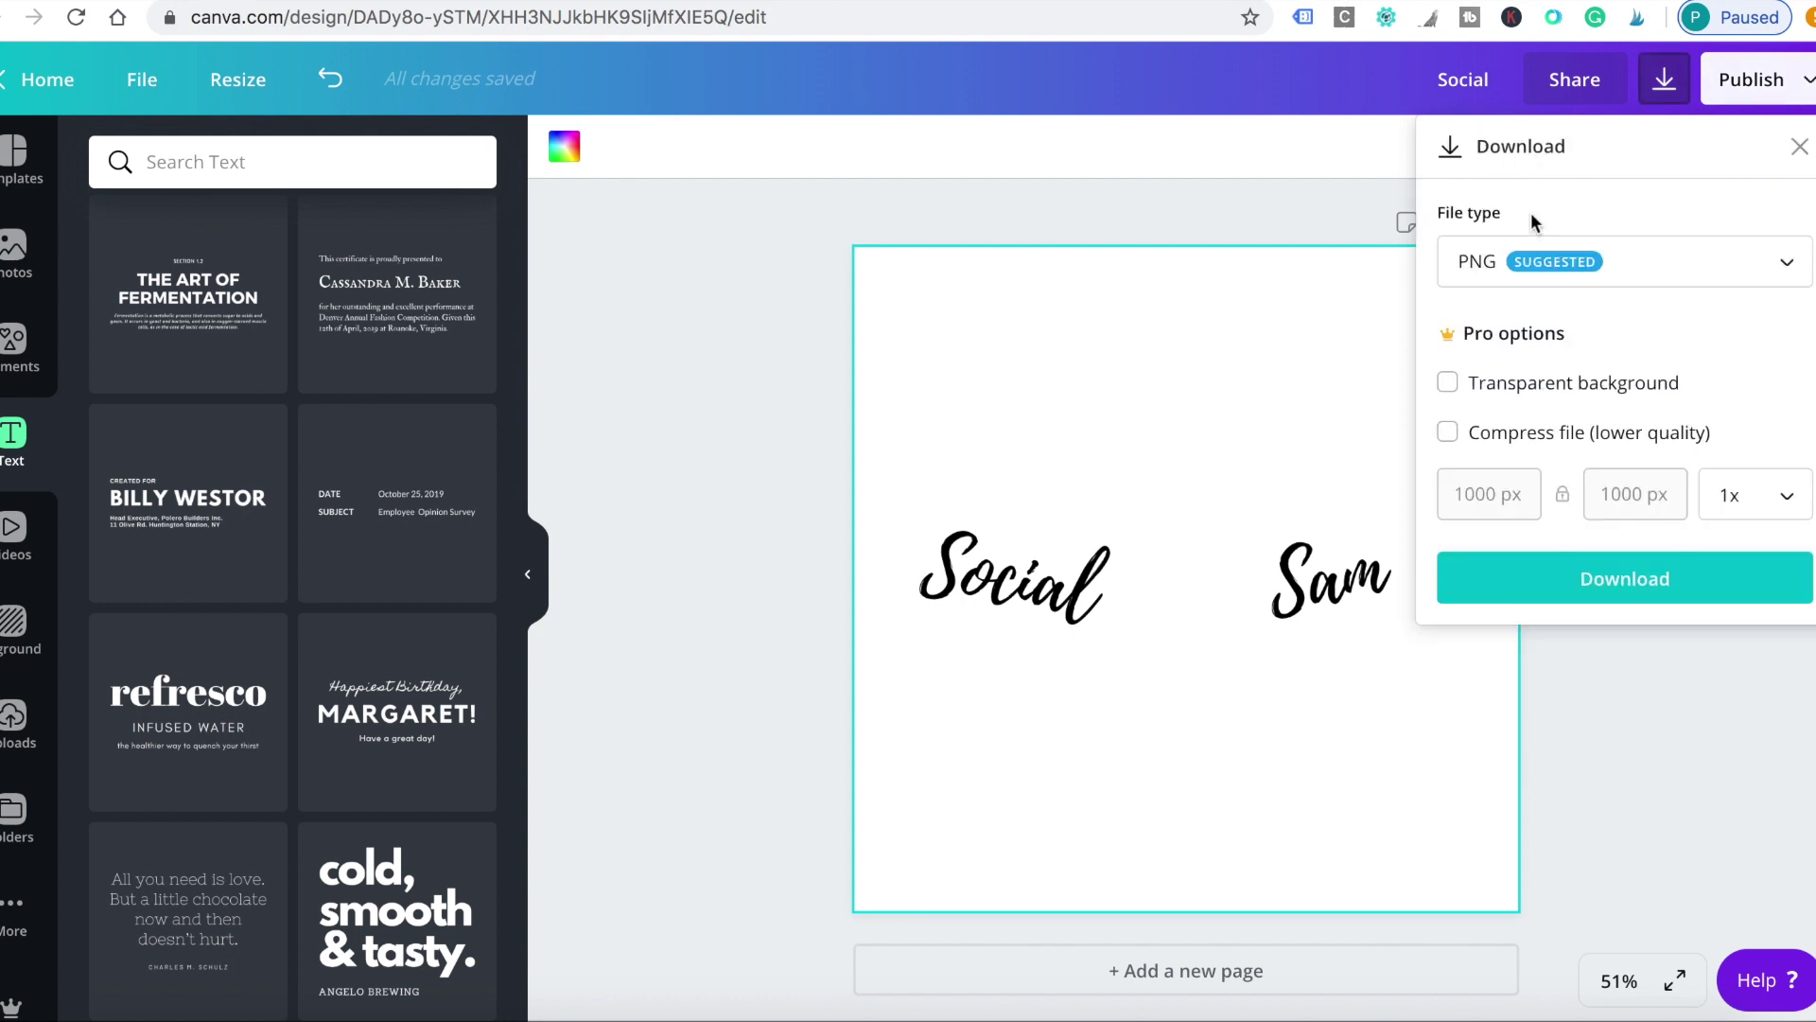
left_click(1449, 384)
left_click(1616, 571)
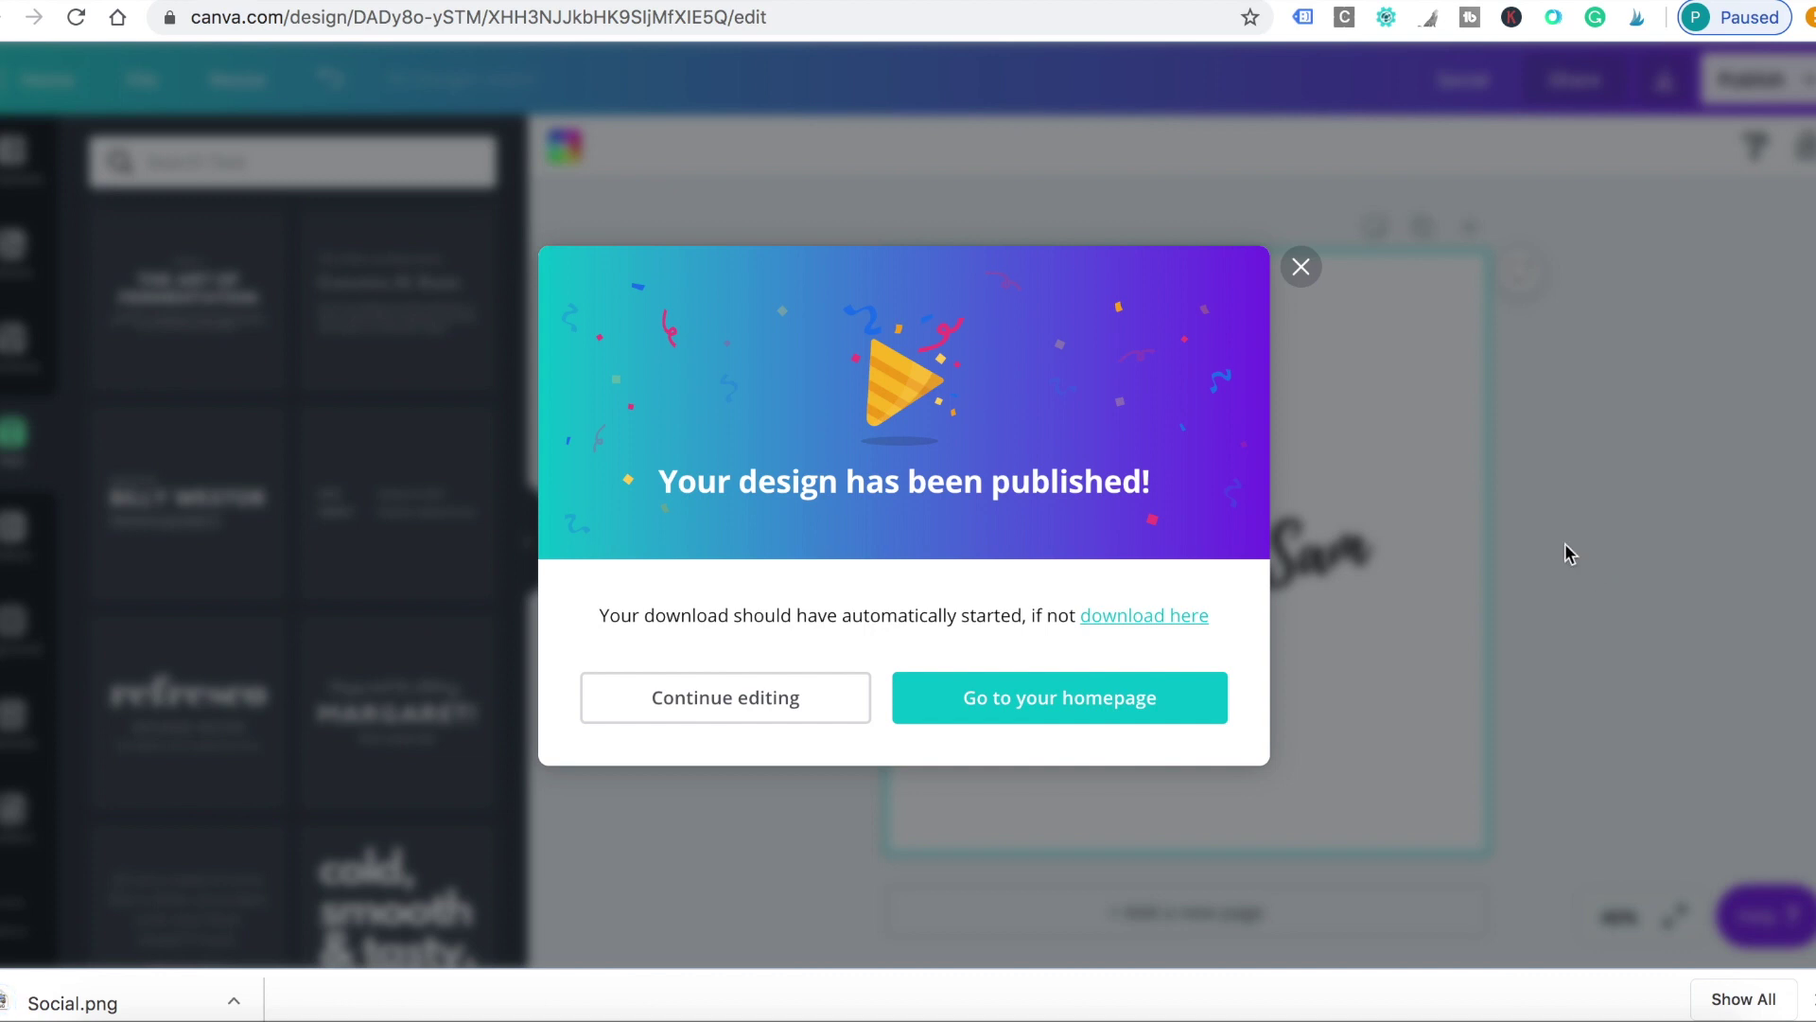
left_click(1302, 269)
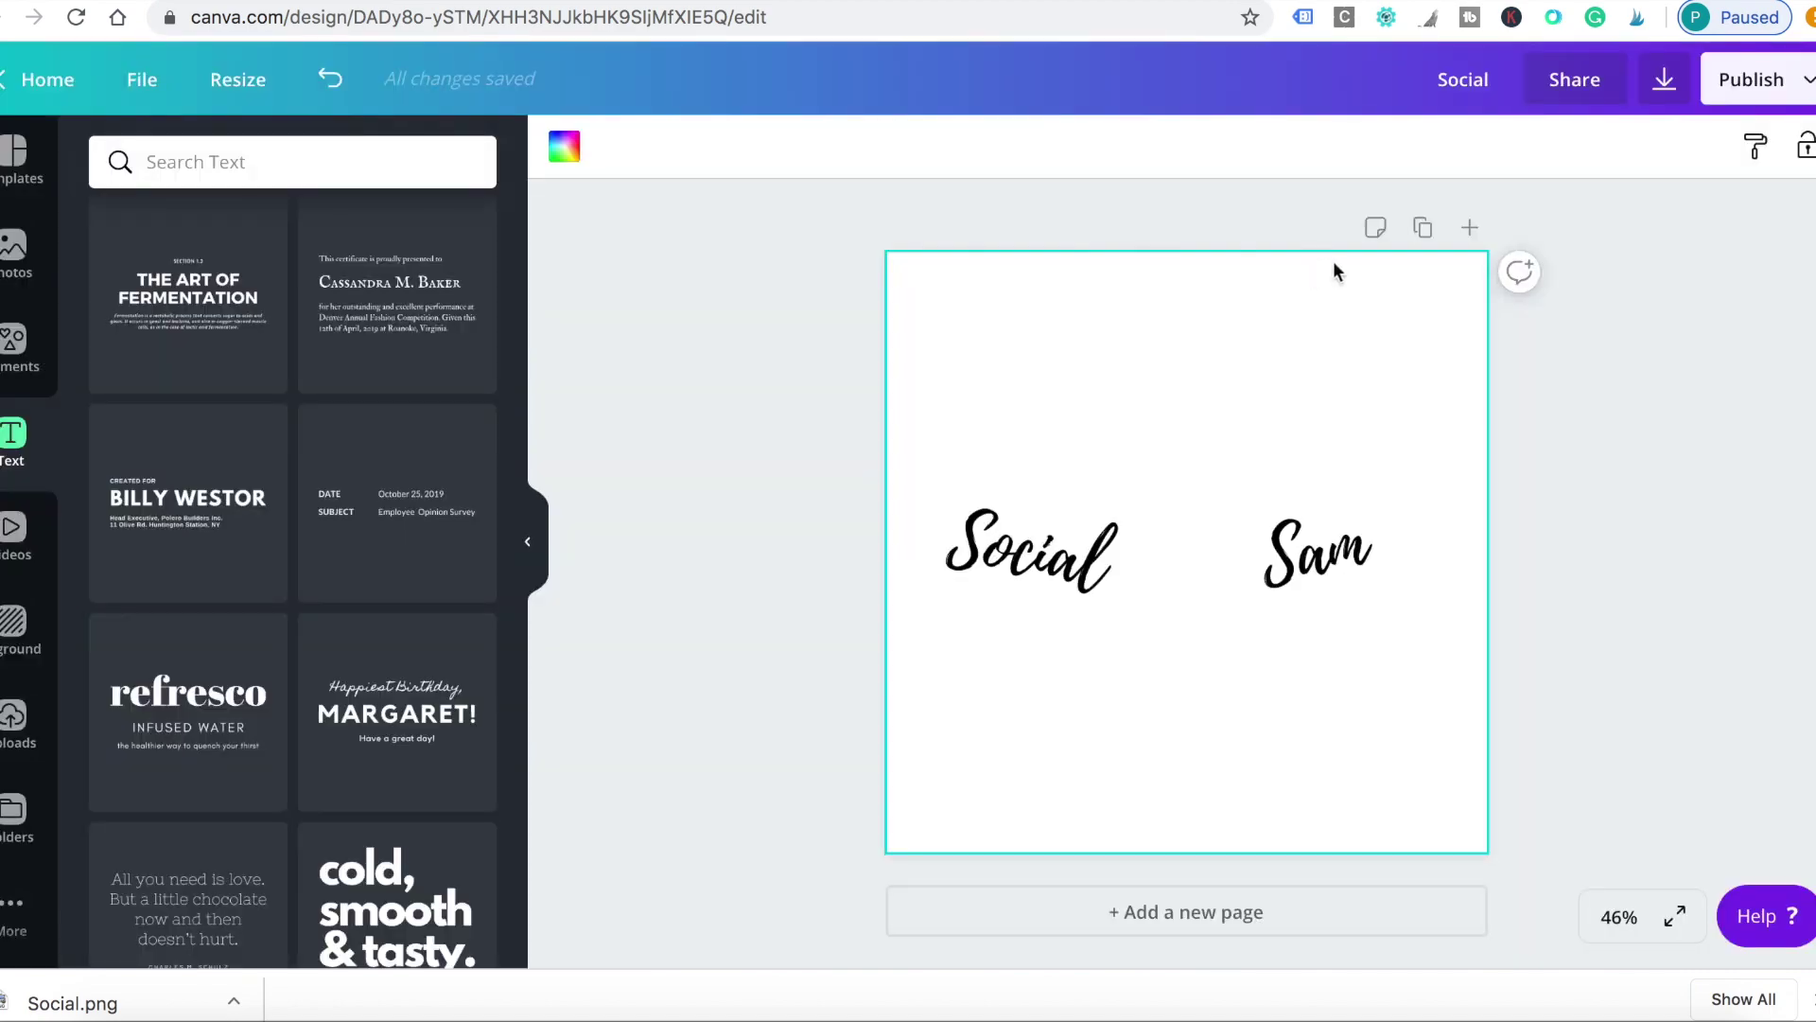
left_click(1665, 81)
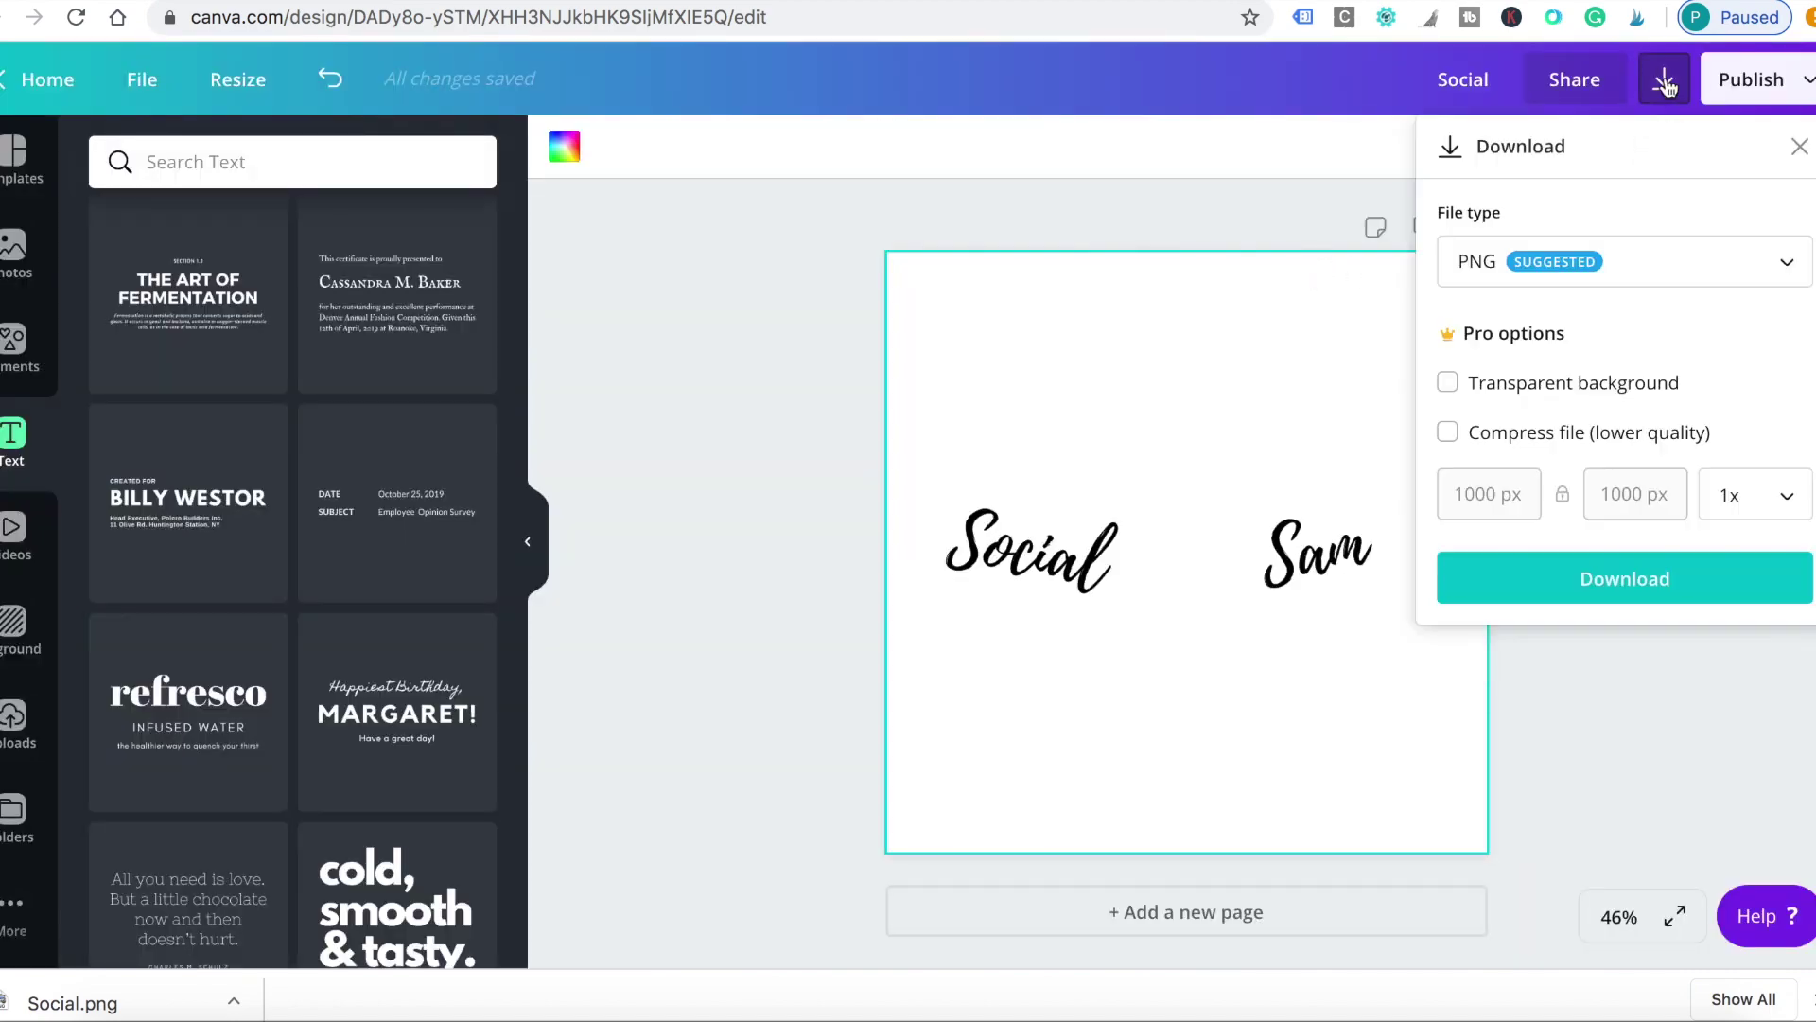
left_click(1653, 587)
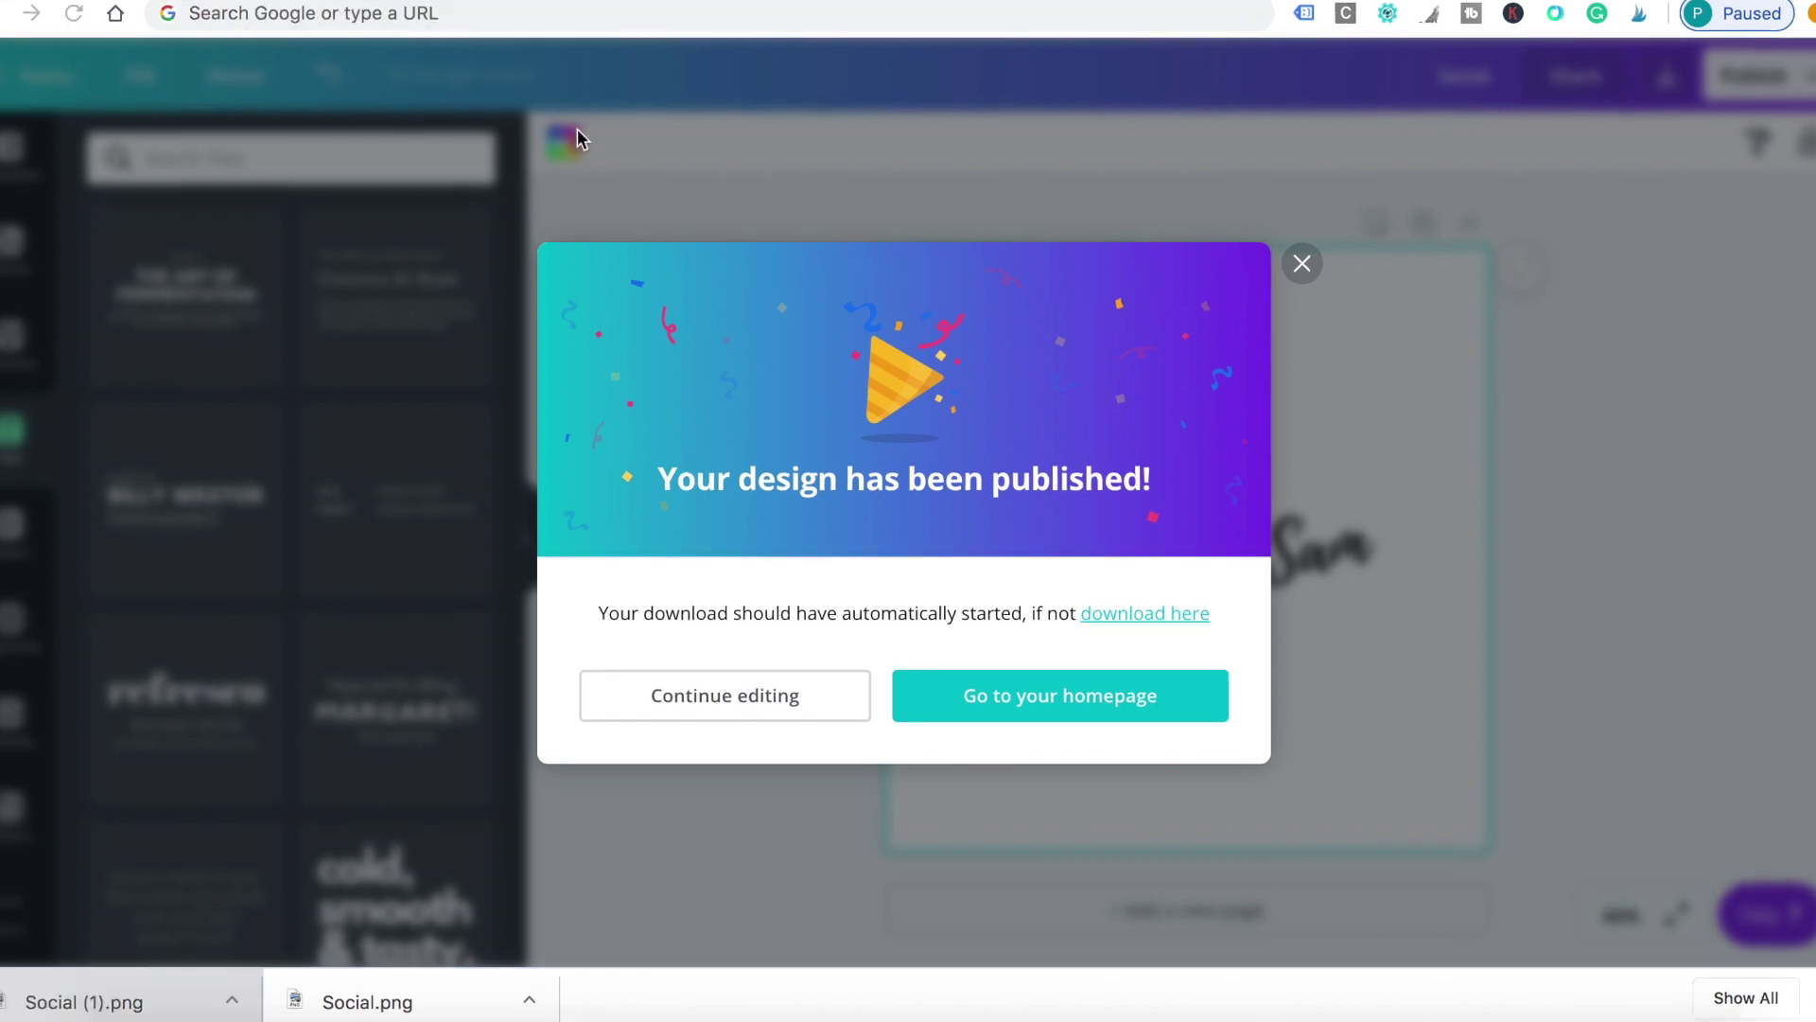
Open remove.bg in the browser and upload Social (1).png for background removal
left_click(460, 13)
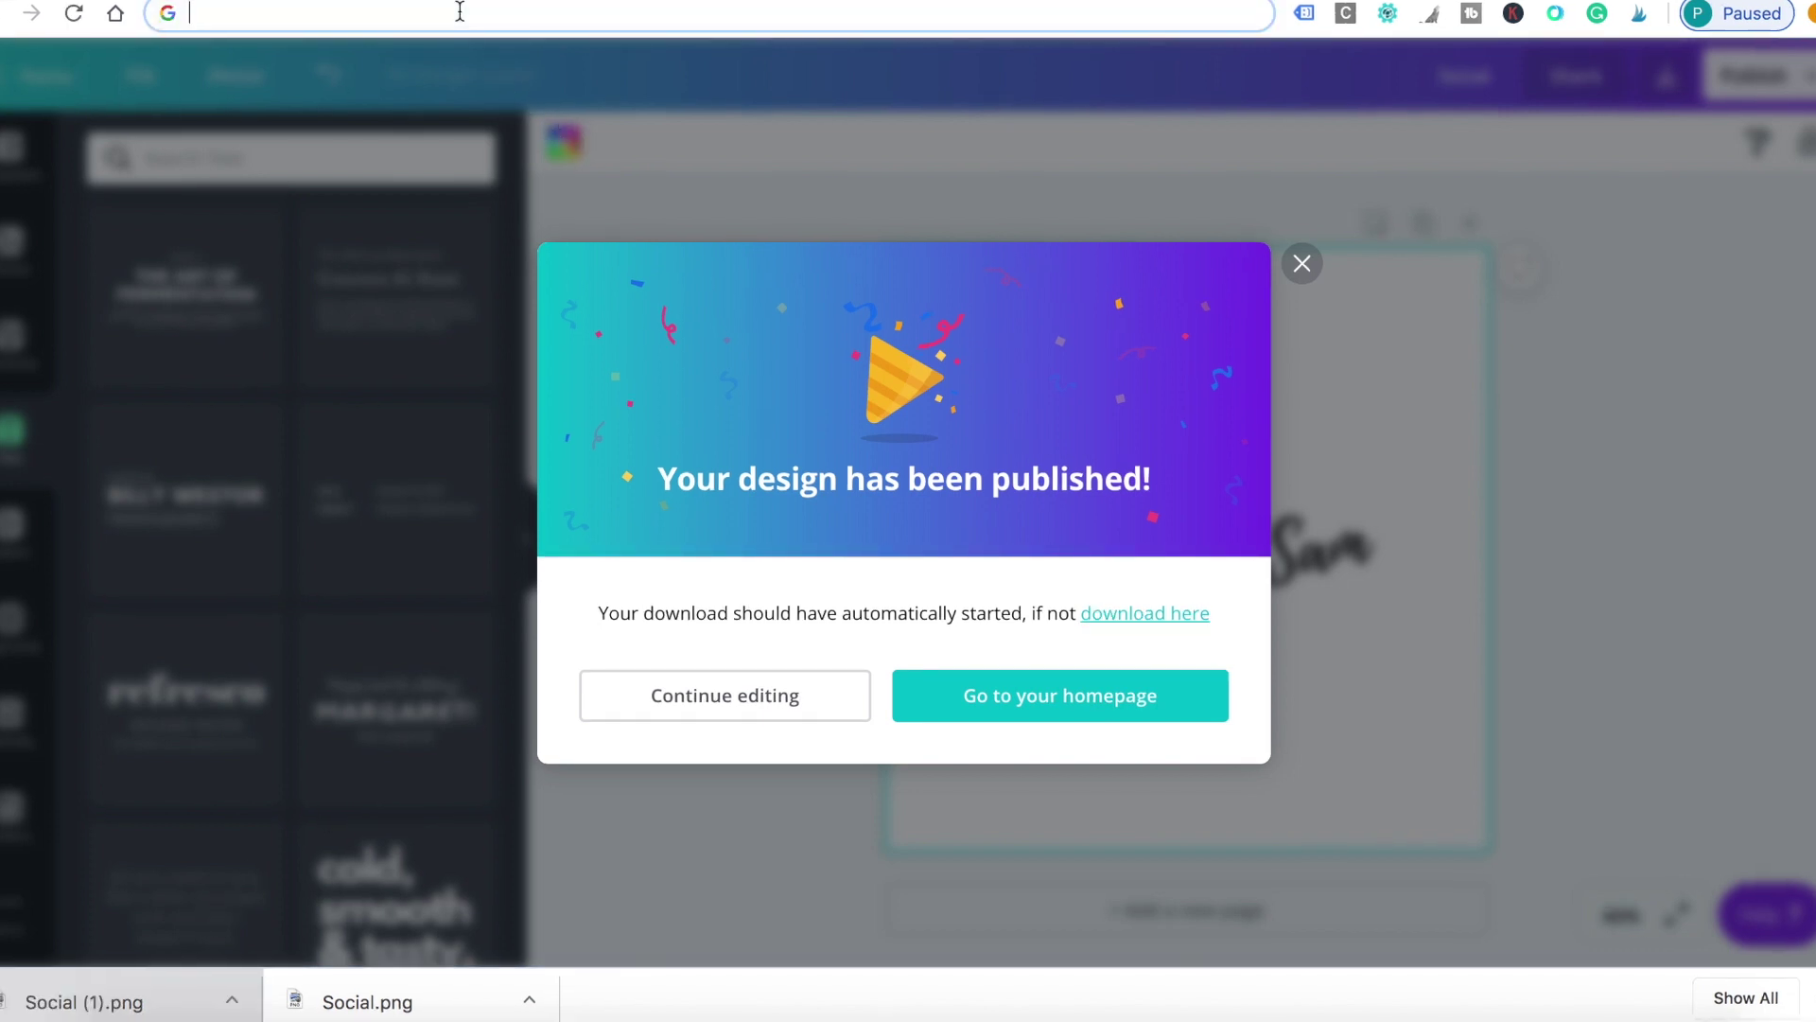
type("rem")
key("Return")
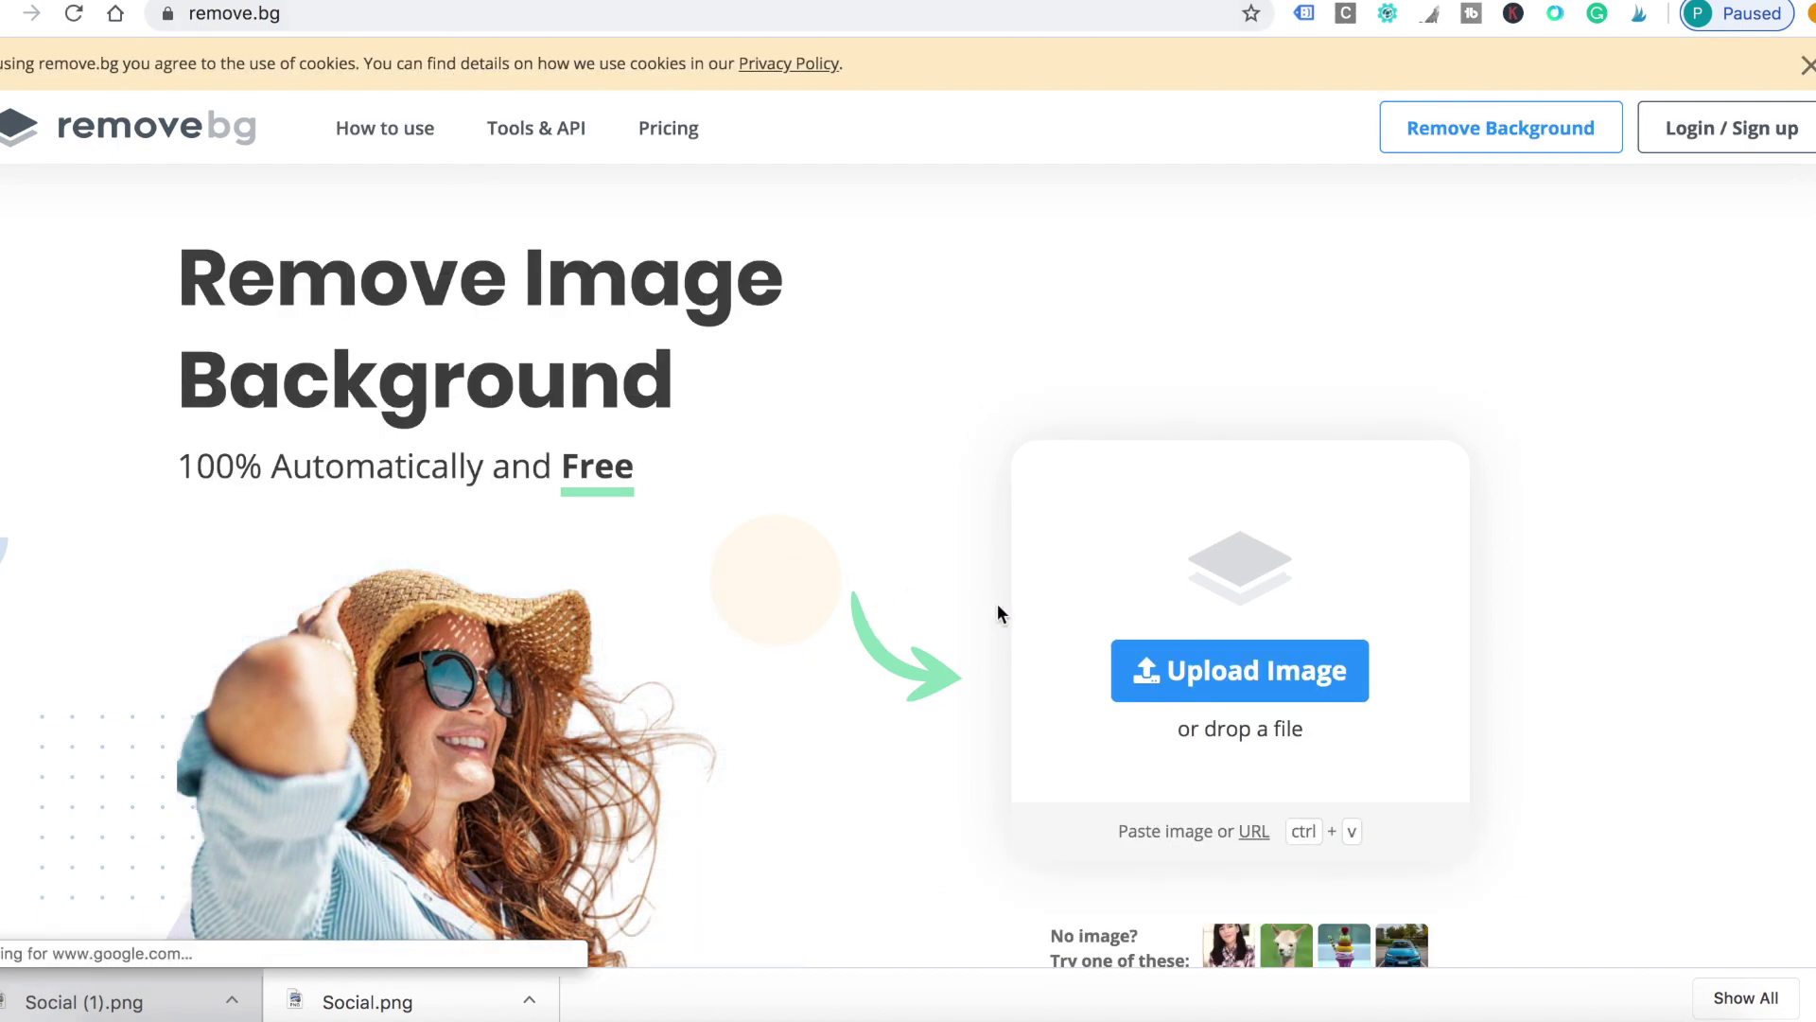
left_click(1218, 674)
key("Escape")
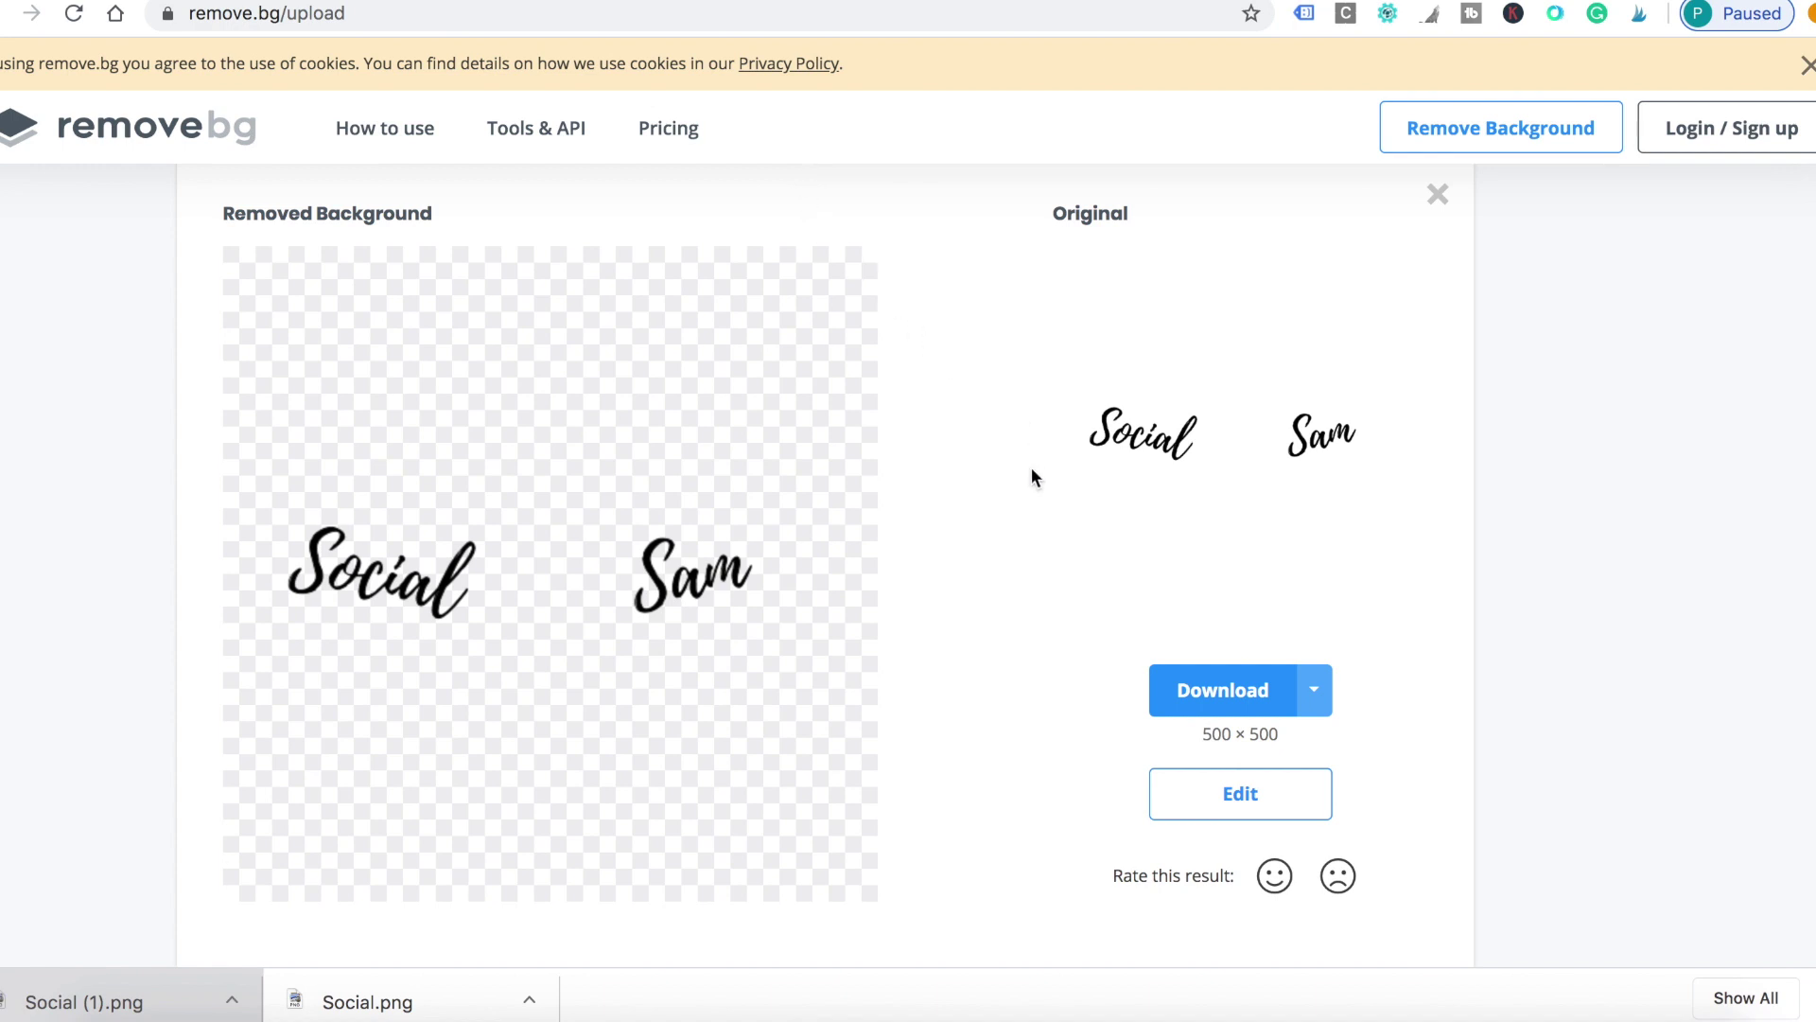
Check the background and erase/restore editing options for the cut-out, and download the 500 × 500 image without its background
left_click(1235, 783)
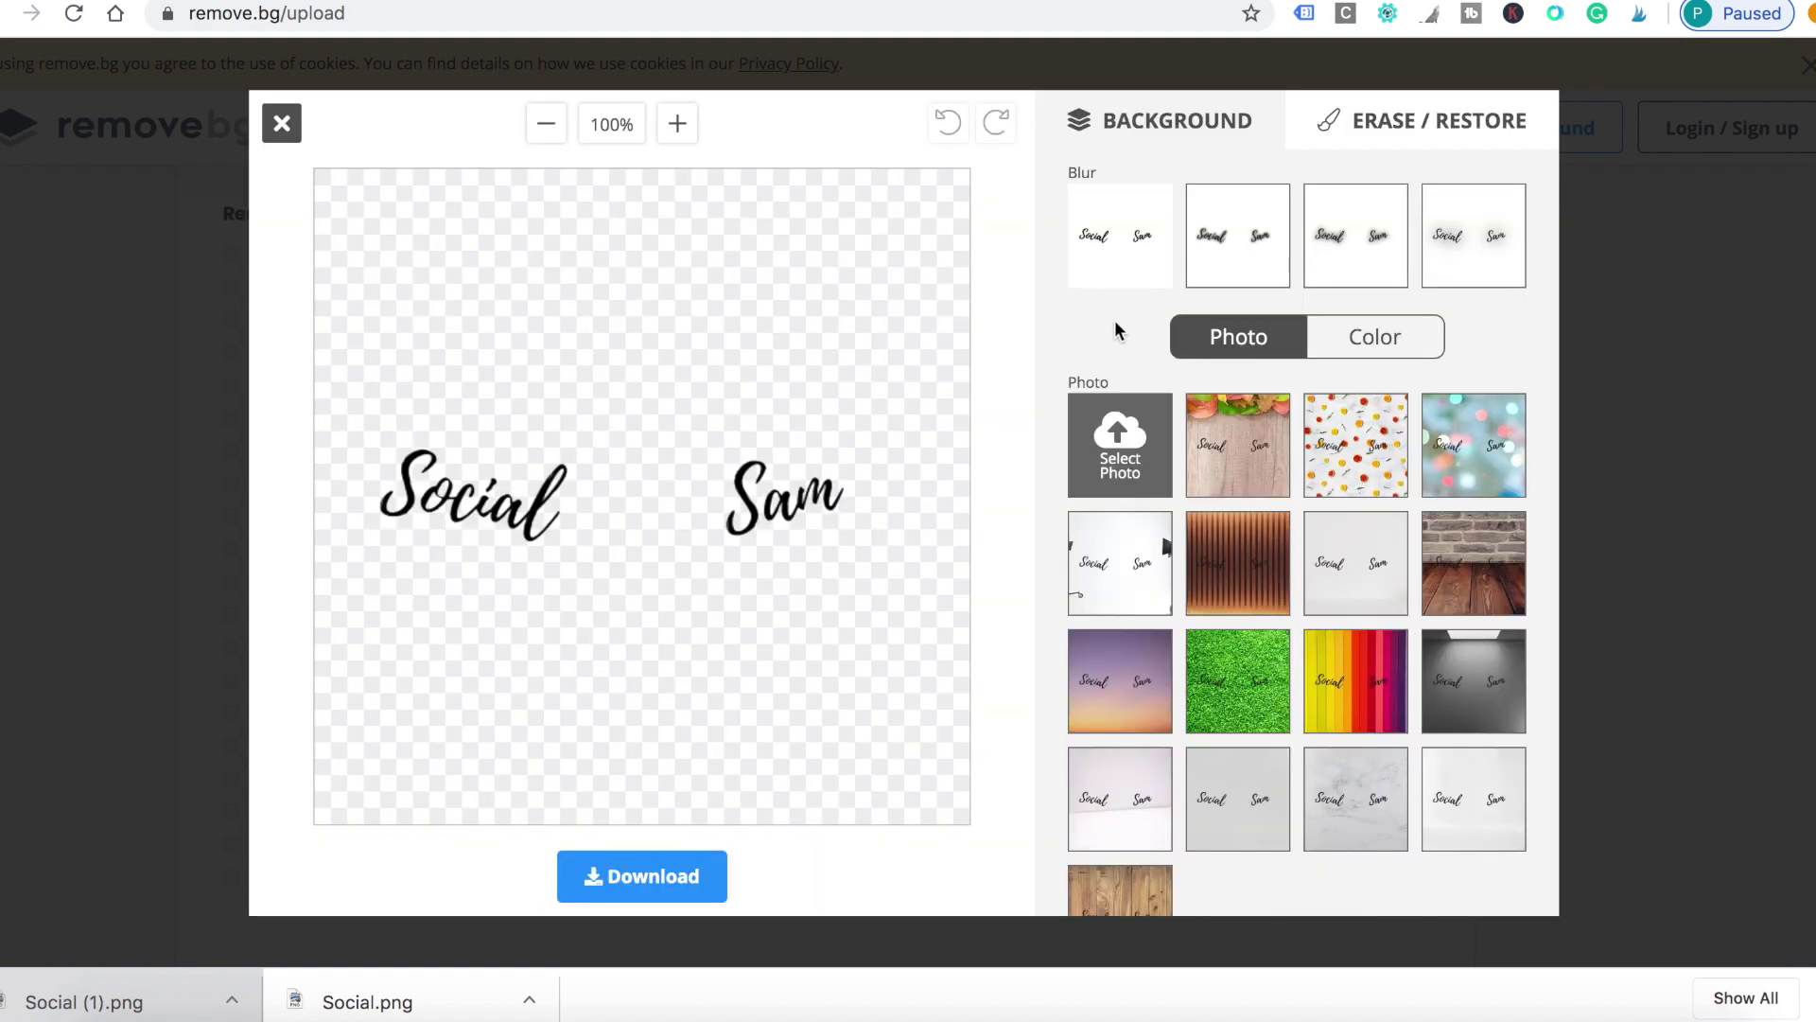
left_click(1390, 133)
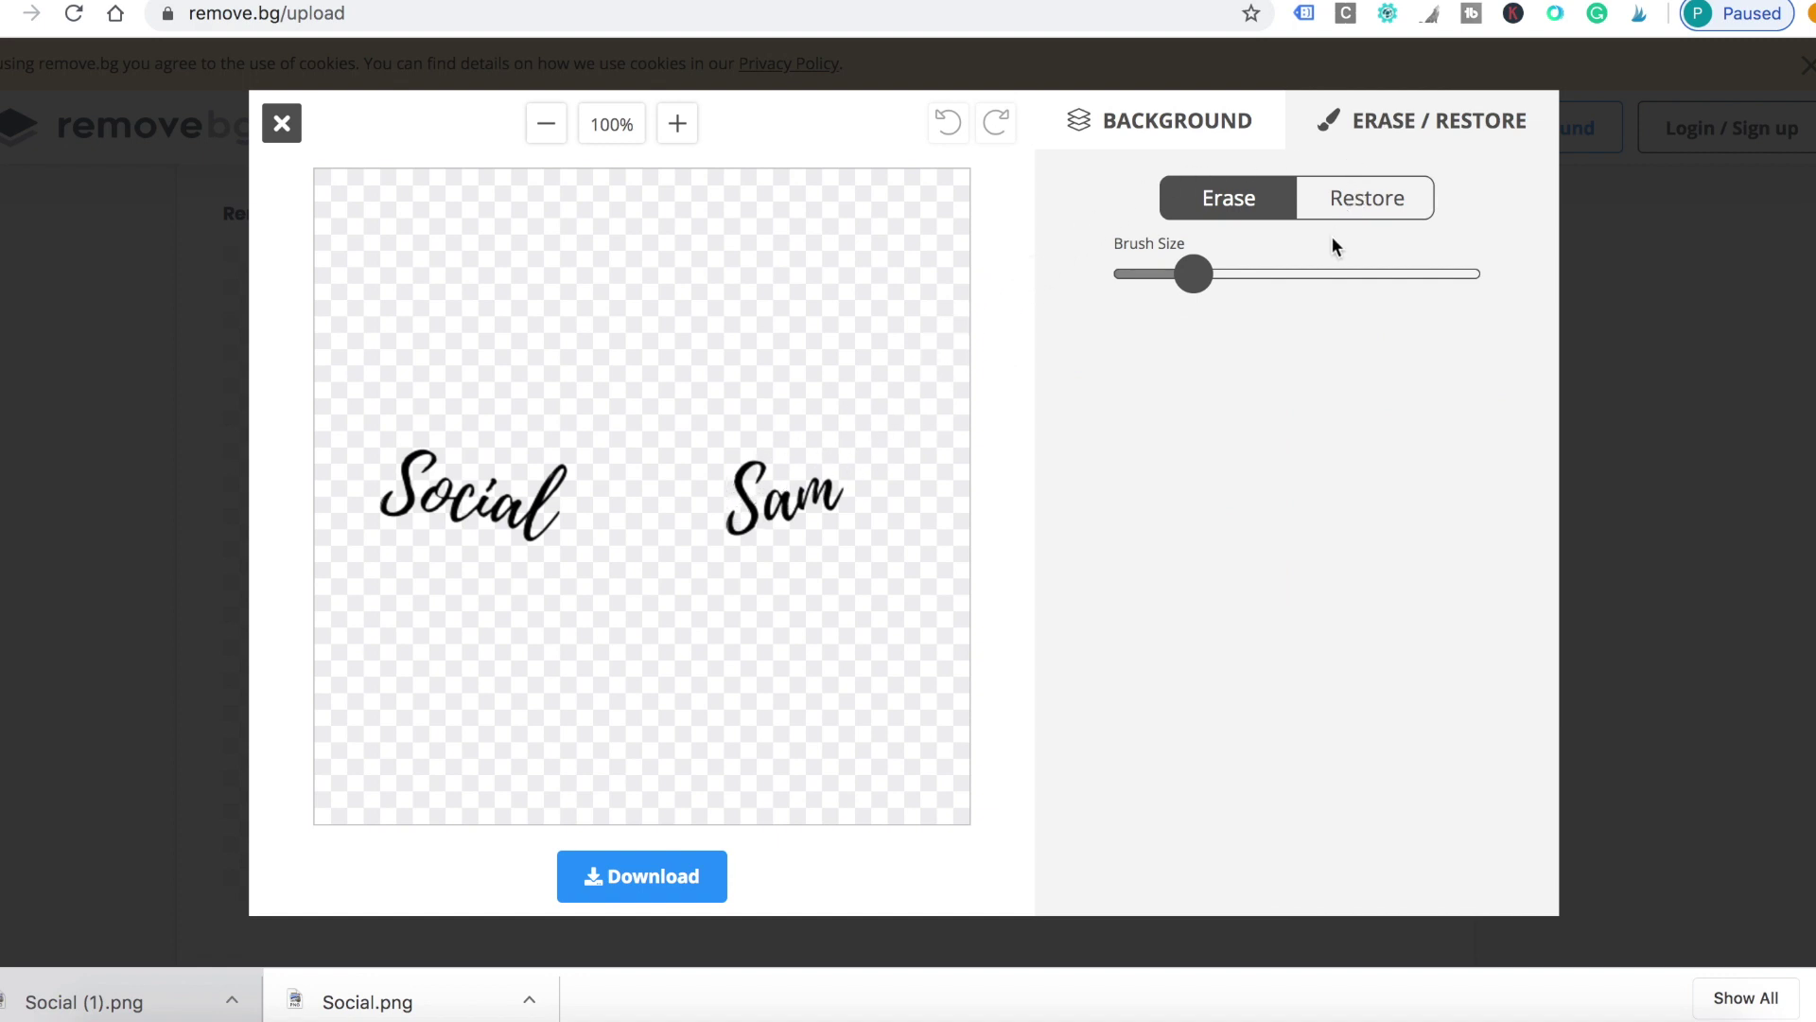
left_click(281, 124)
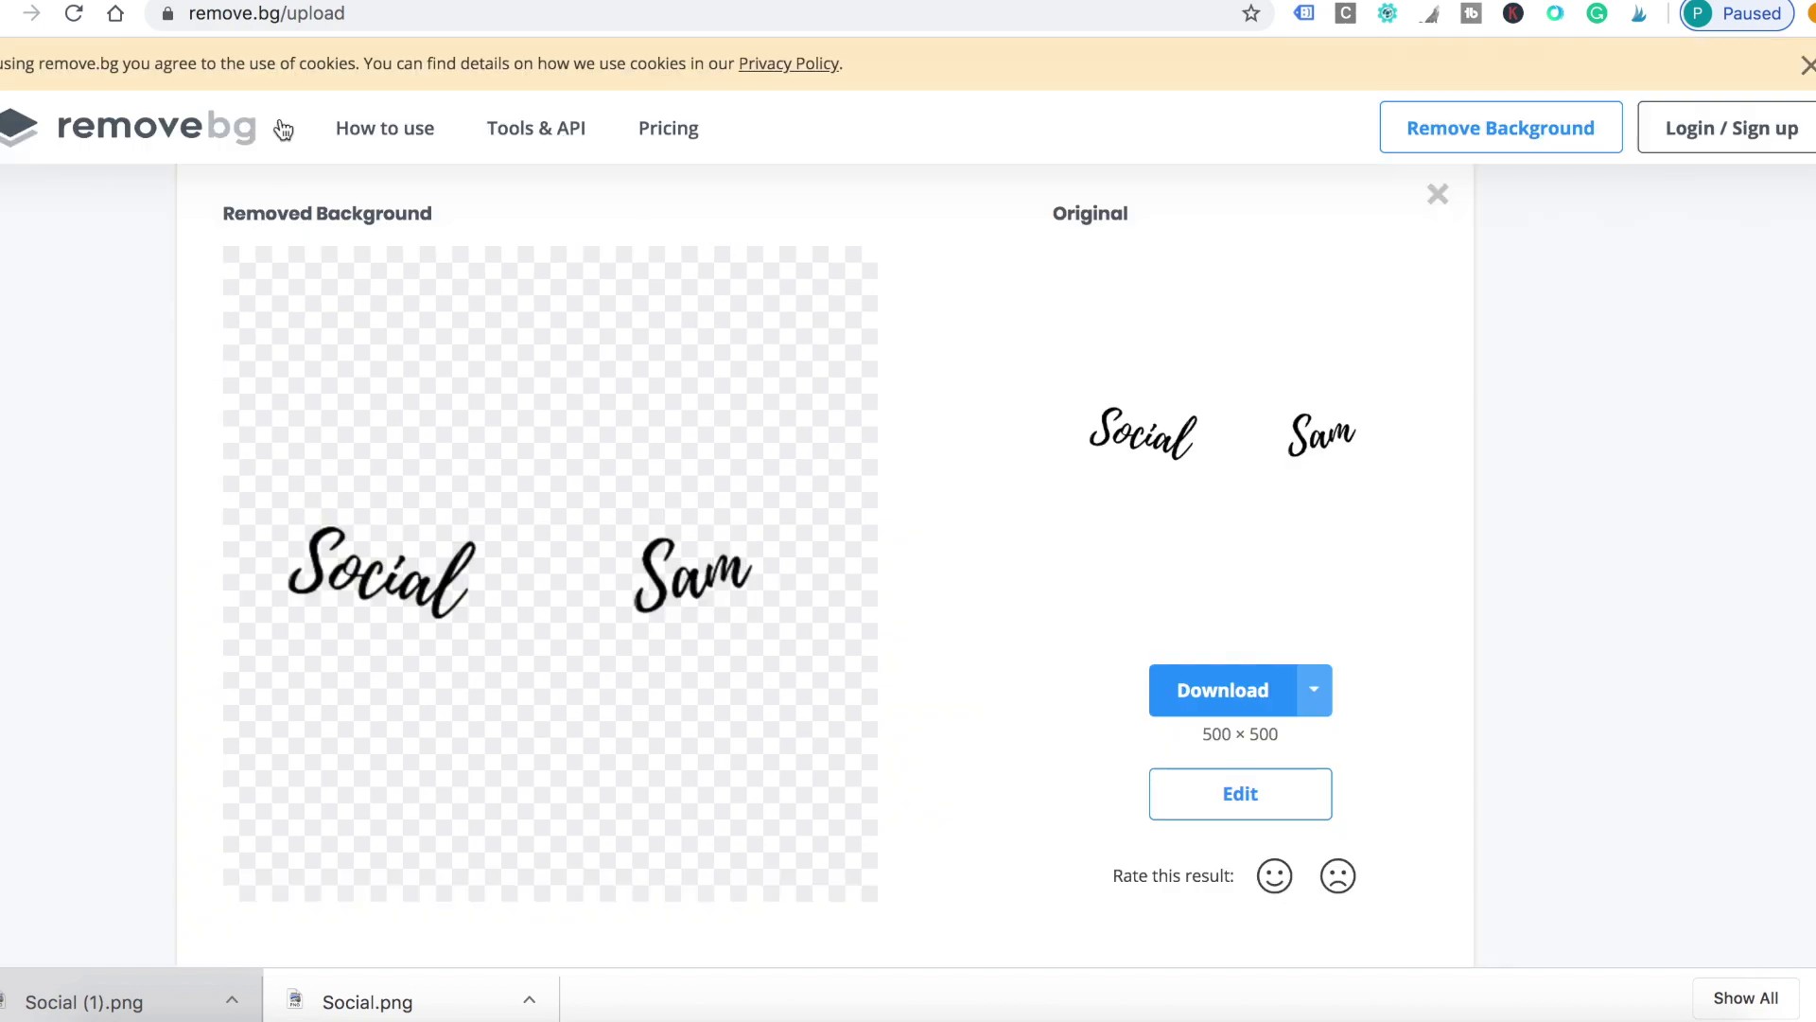
left_click(1238, 693)
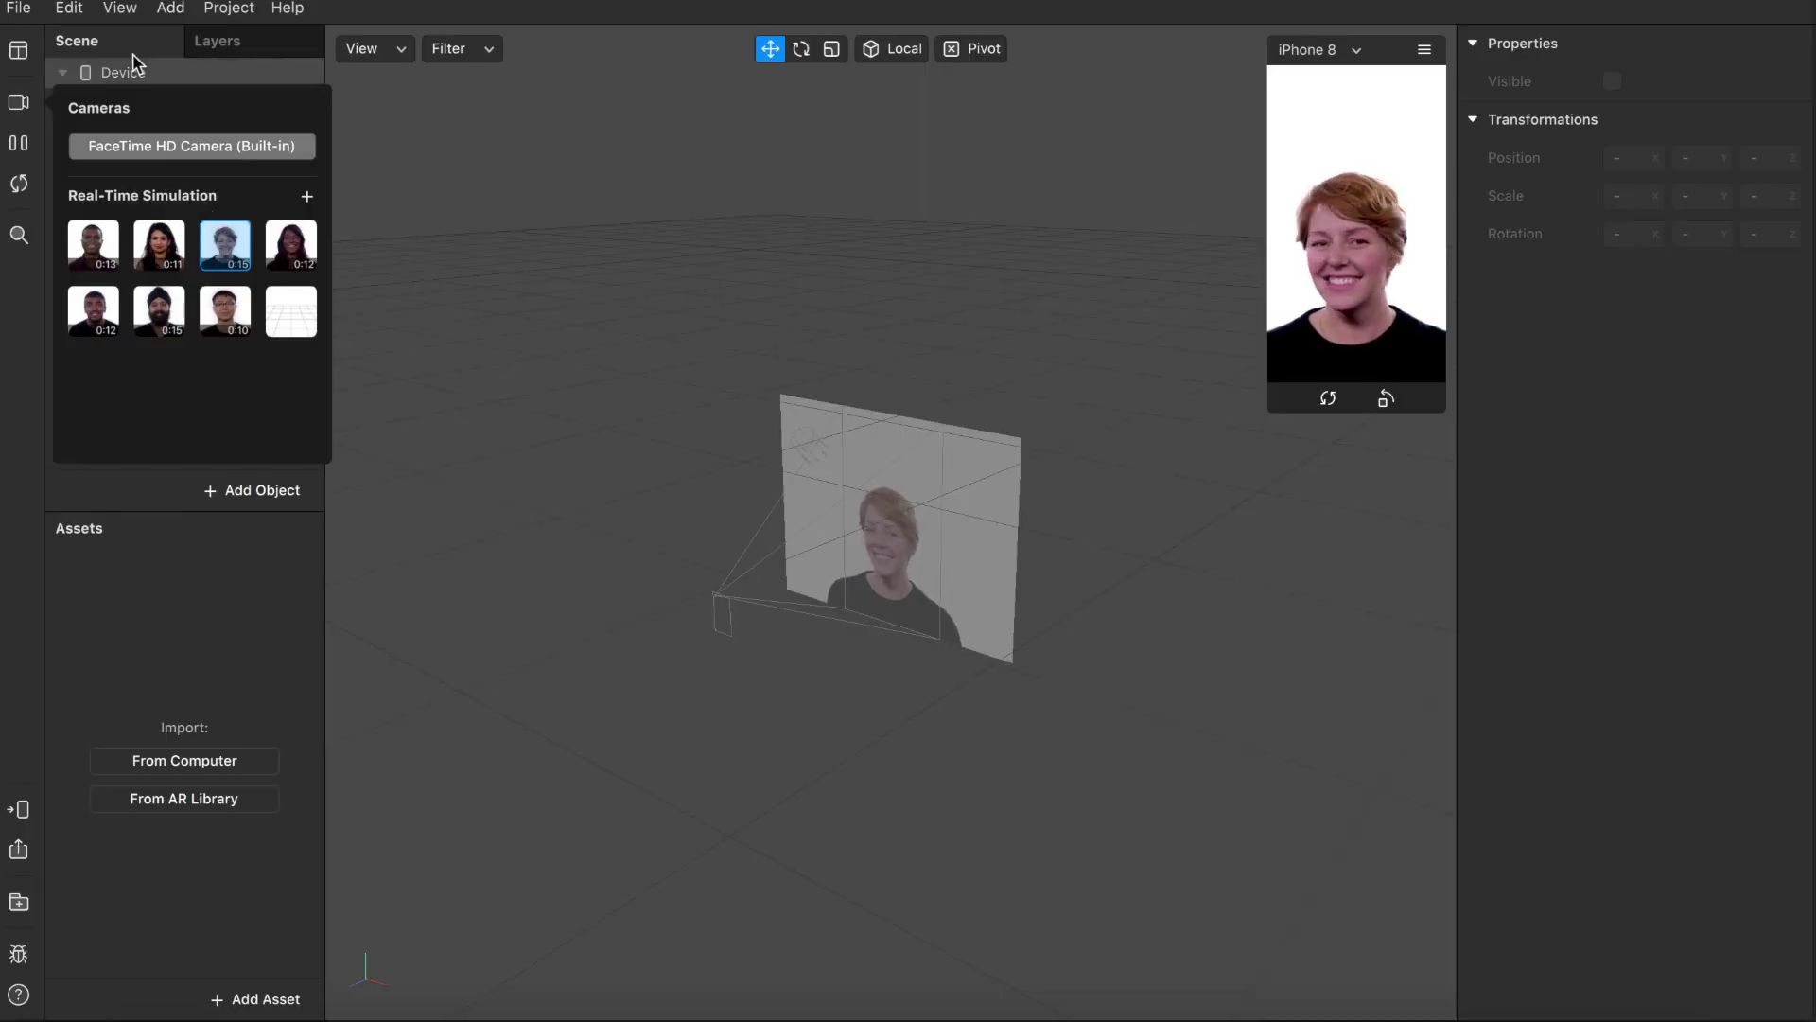
In Spark AR Studio, add a face mesh to the scene and give it a new material
left_click(171, 12)
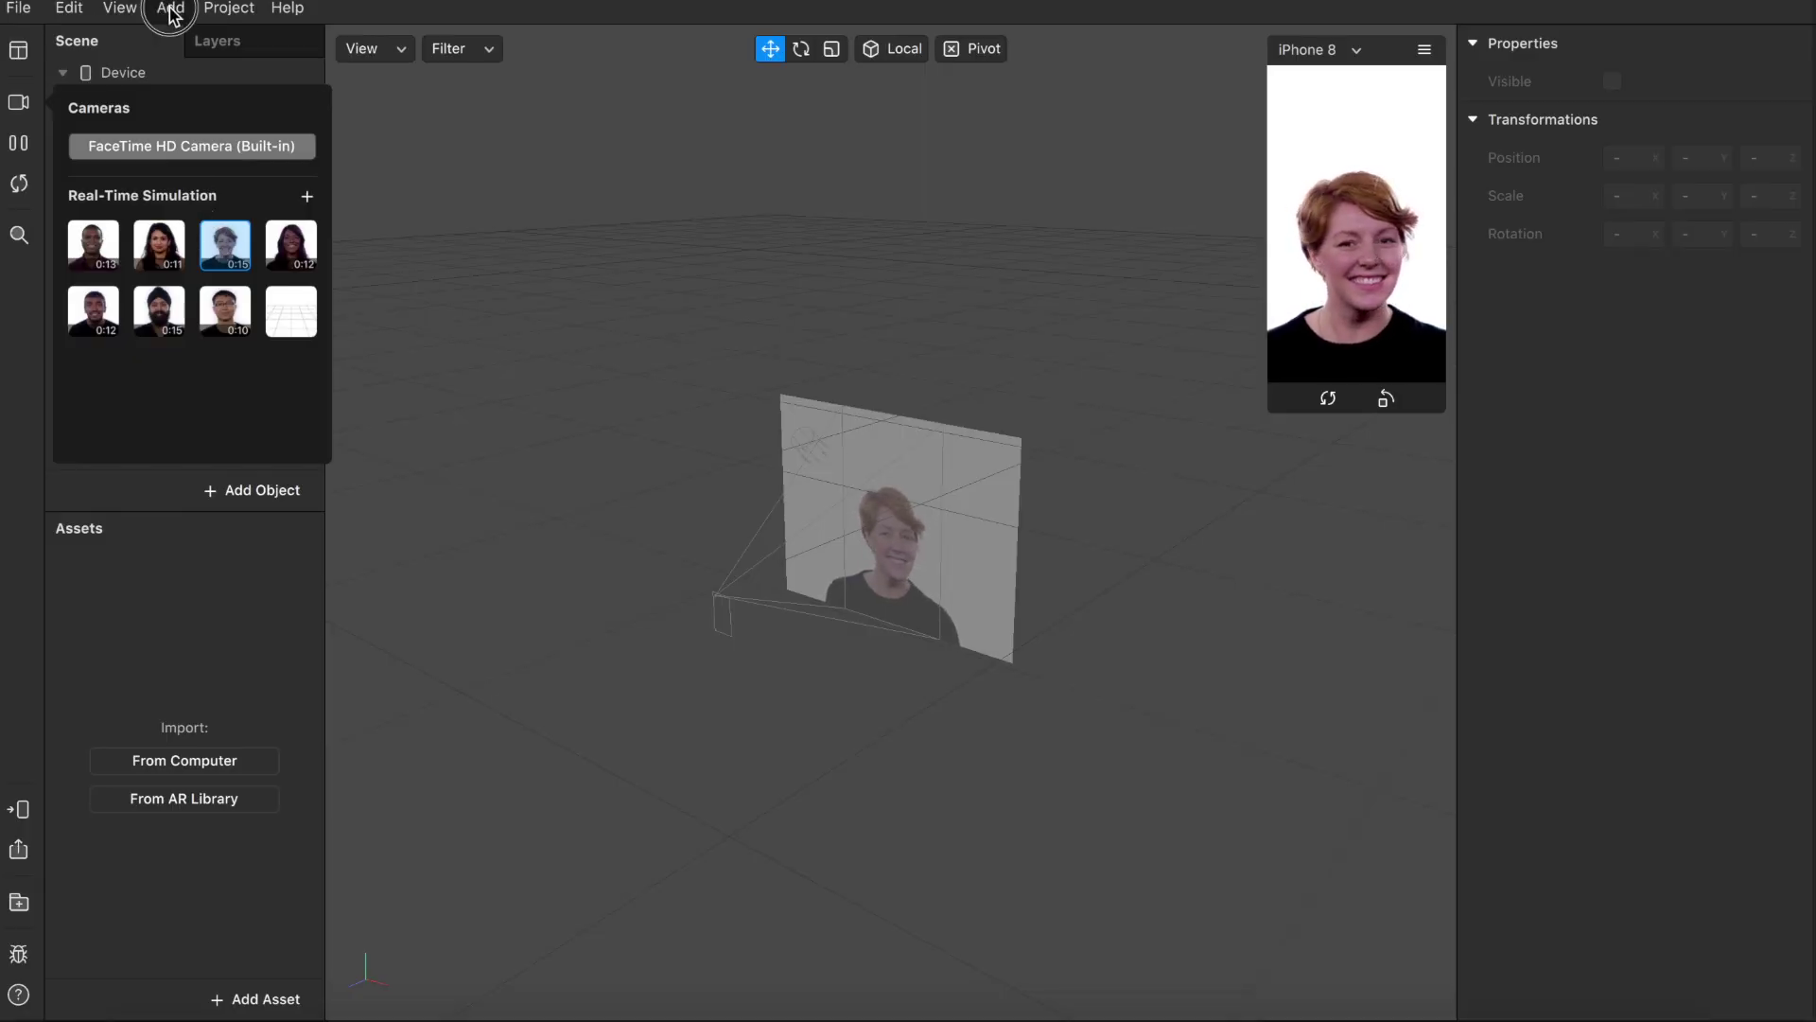
mouse_move(265, 95)
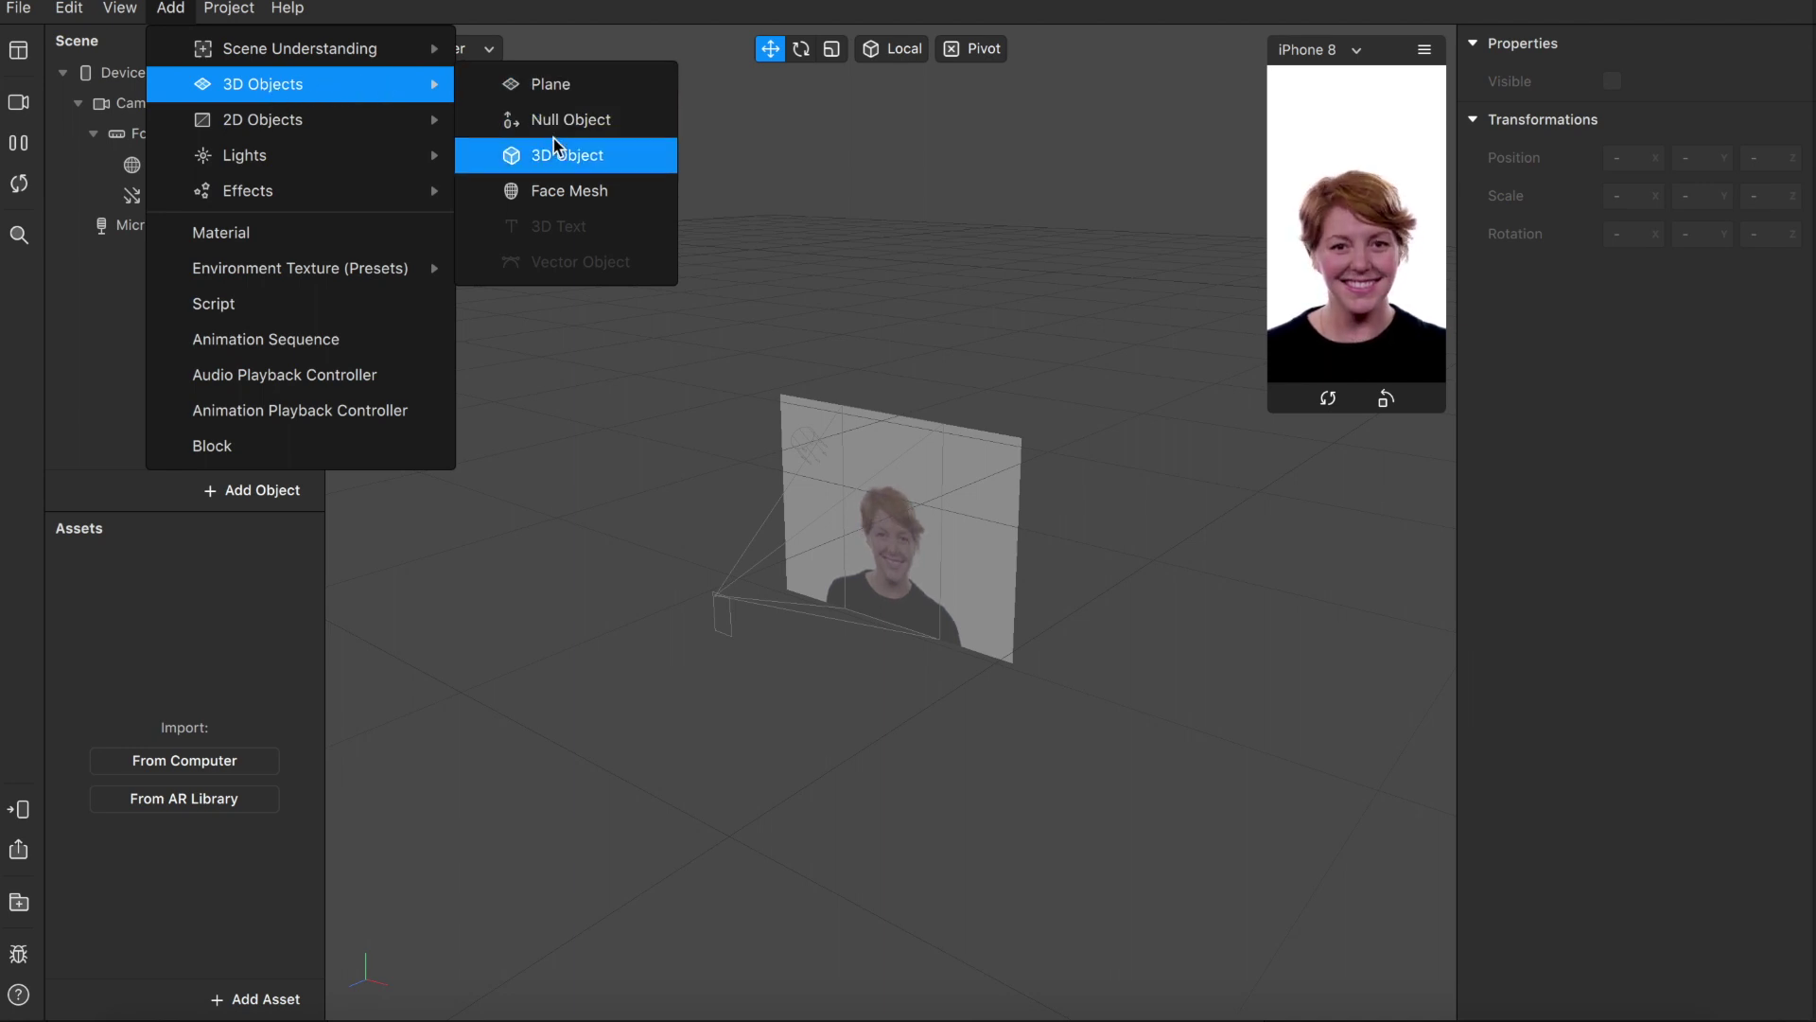
left_click(579, 192)
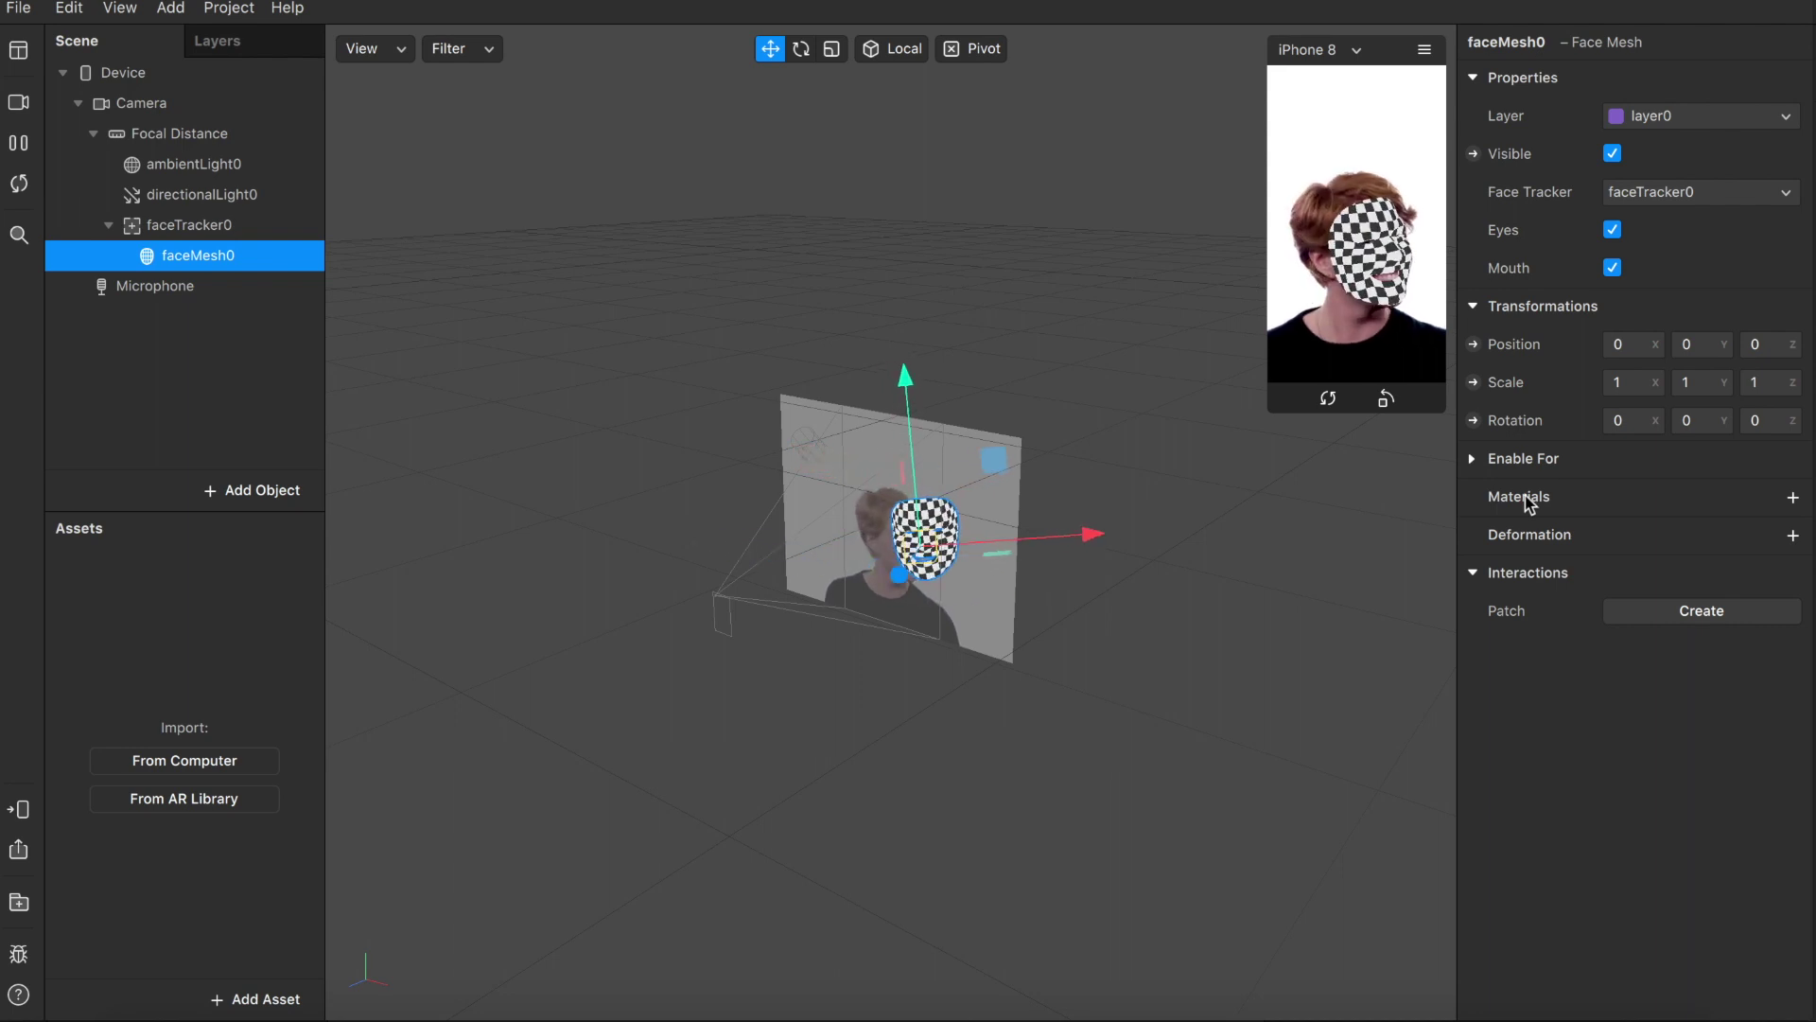
left_click(1794, 498)
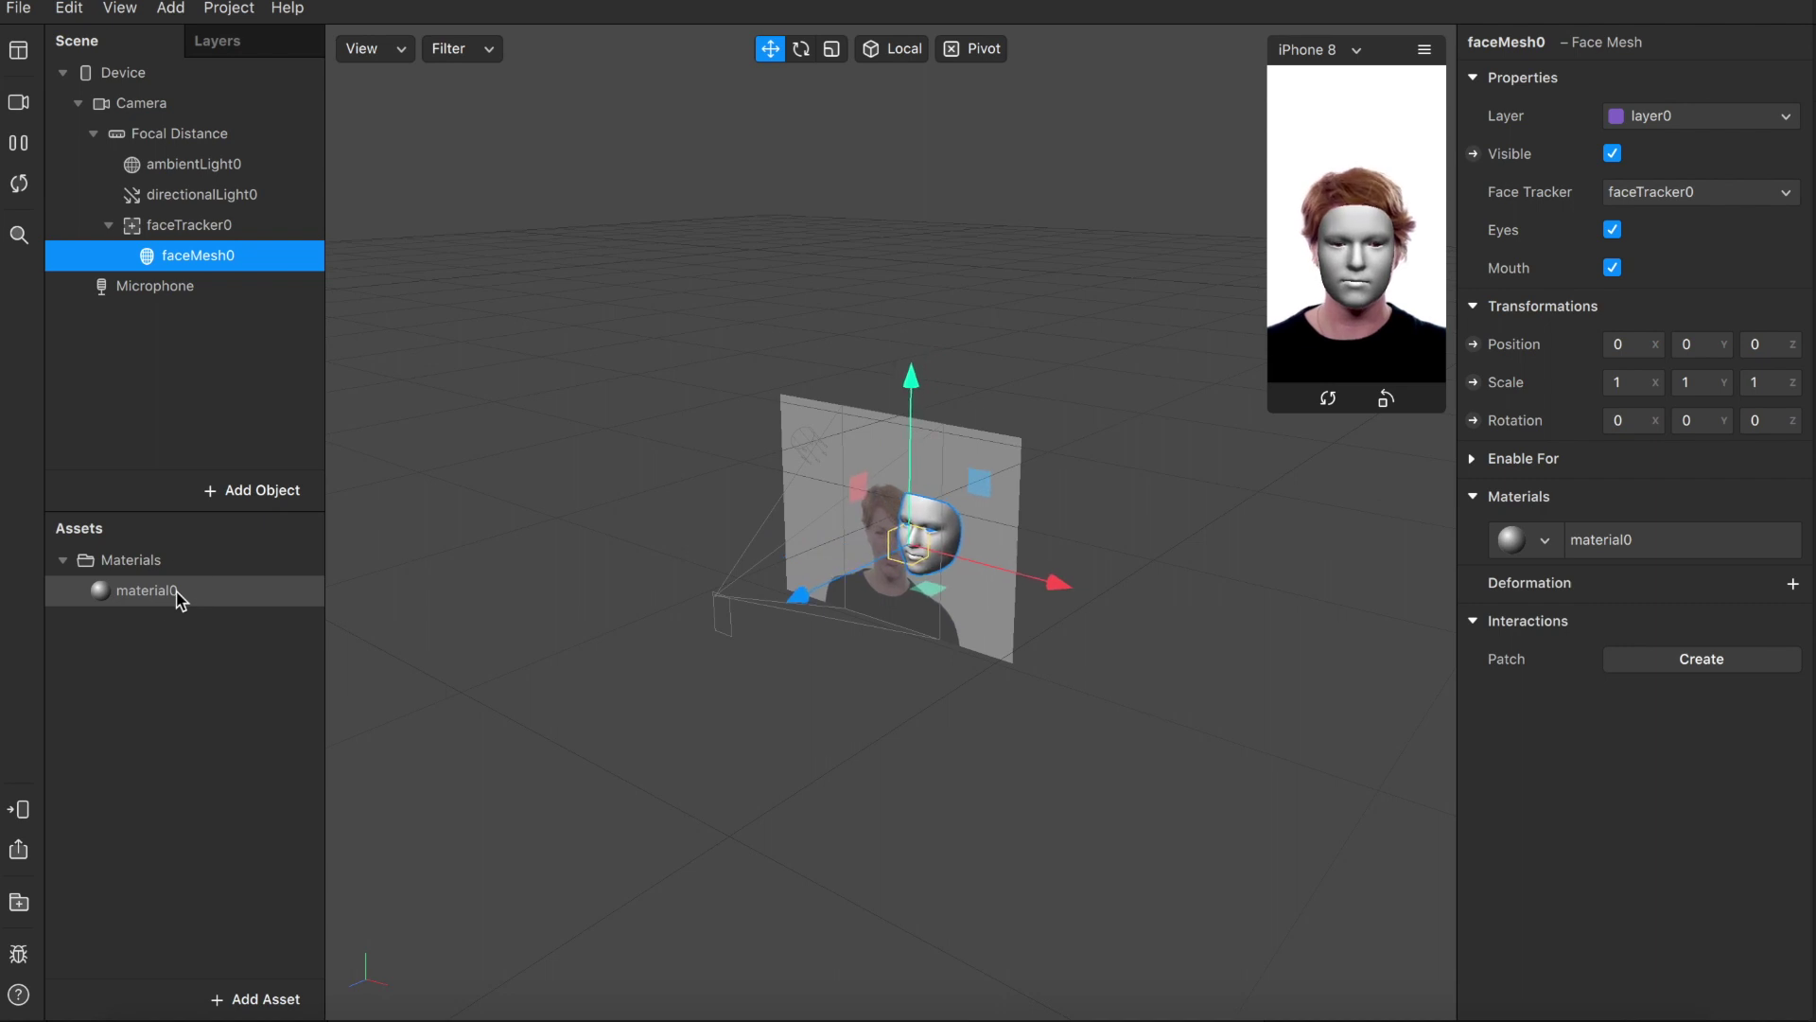
Apply the background-removed "Social Sam" PNG from the Desktop as the diffuse texture of material0
left_click(147, 590)
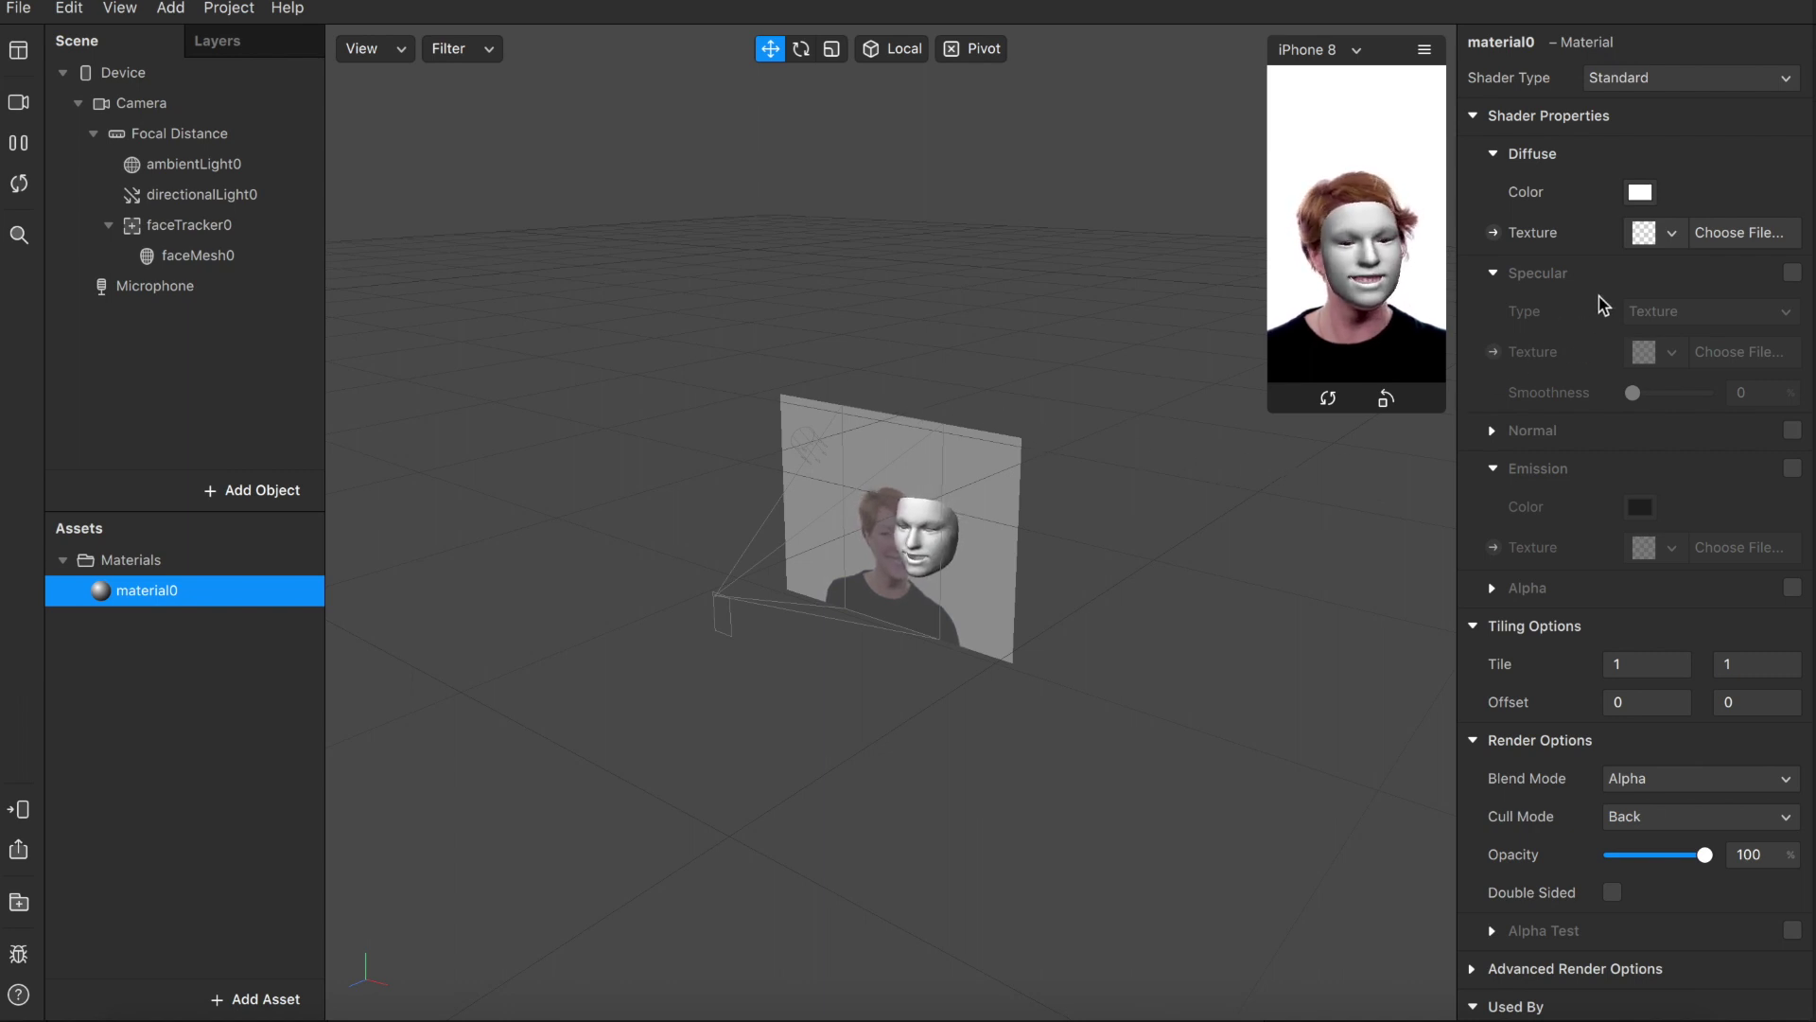
left_click(1722, 237)
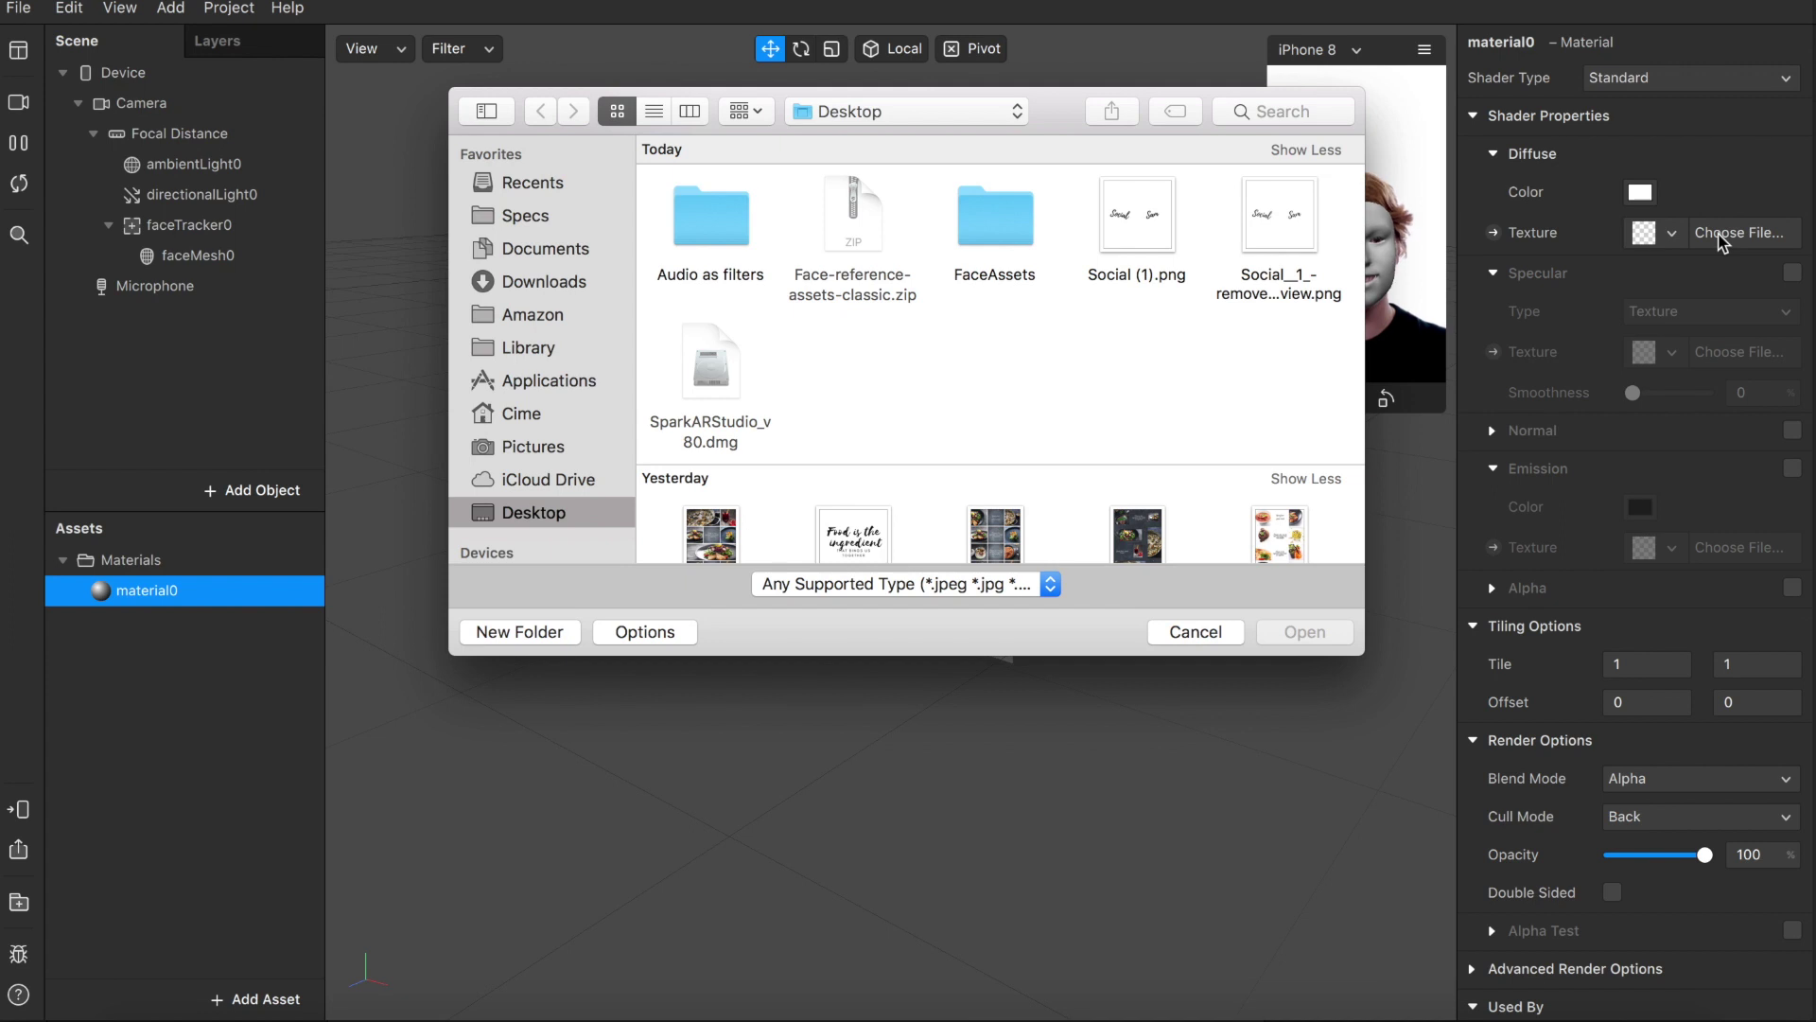
left_click(1285, 227)
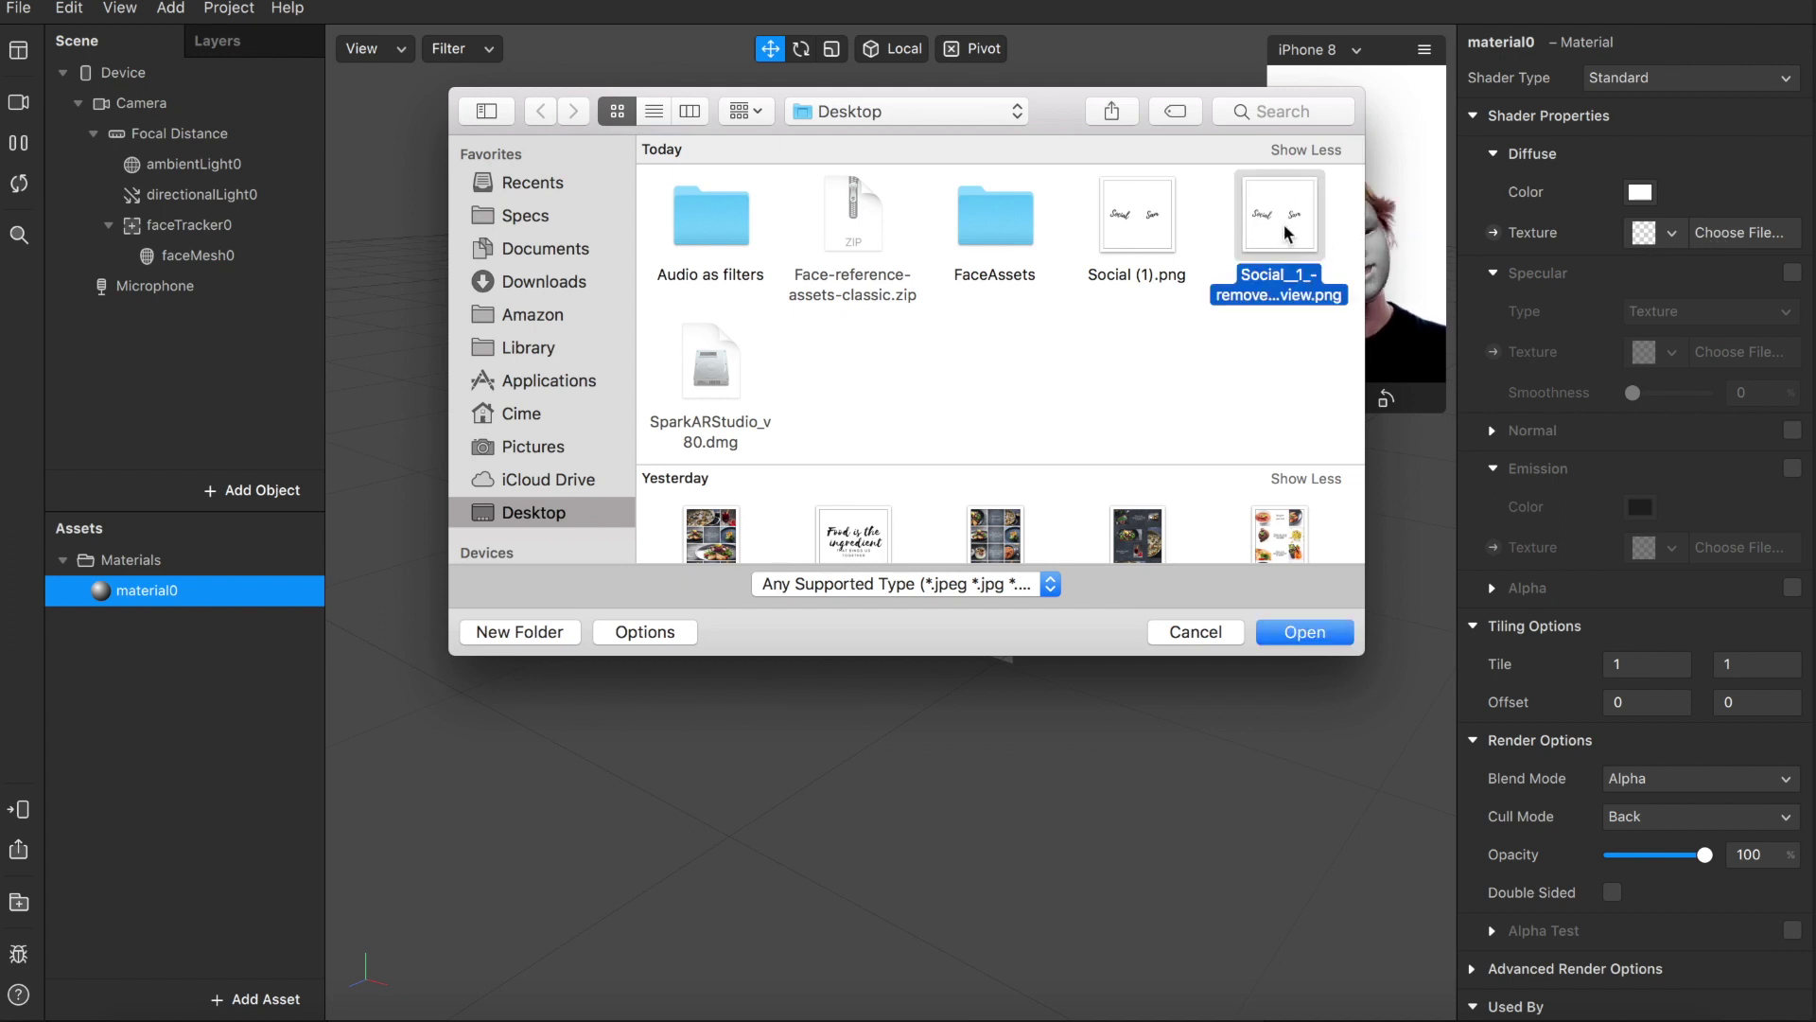
double_click(1285, 232)
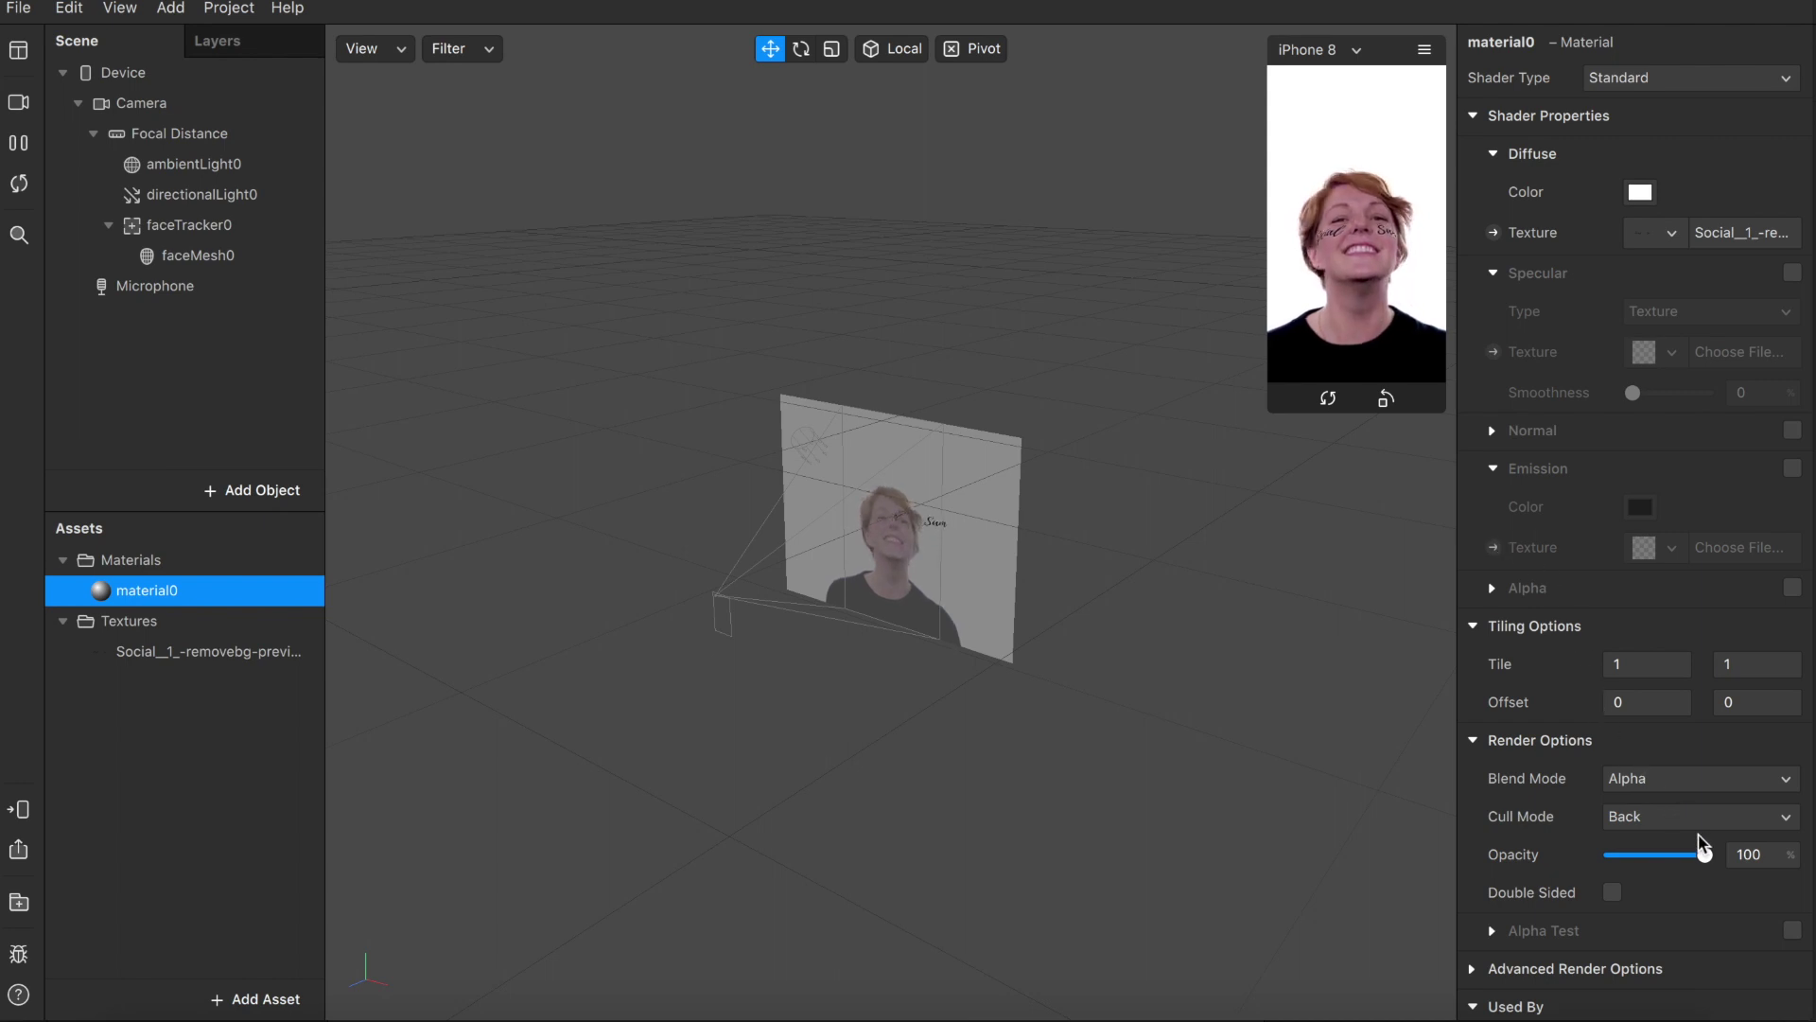
mouse_move(1707, 859)
left_mouse_down()
mouse_move(1636, 856)
mouse_move(1739, 856)
mouse_move(1707, 856)
left_mouse_up()
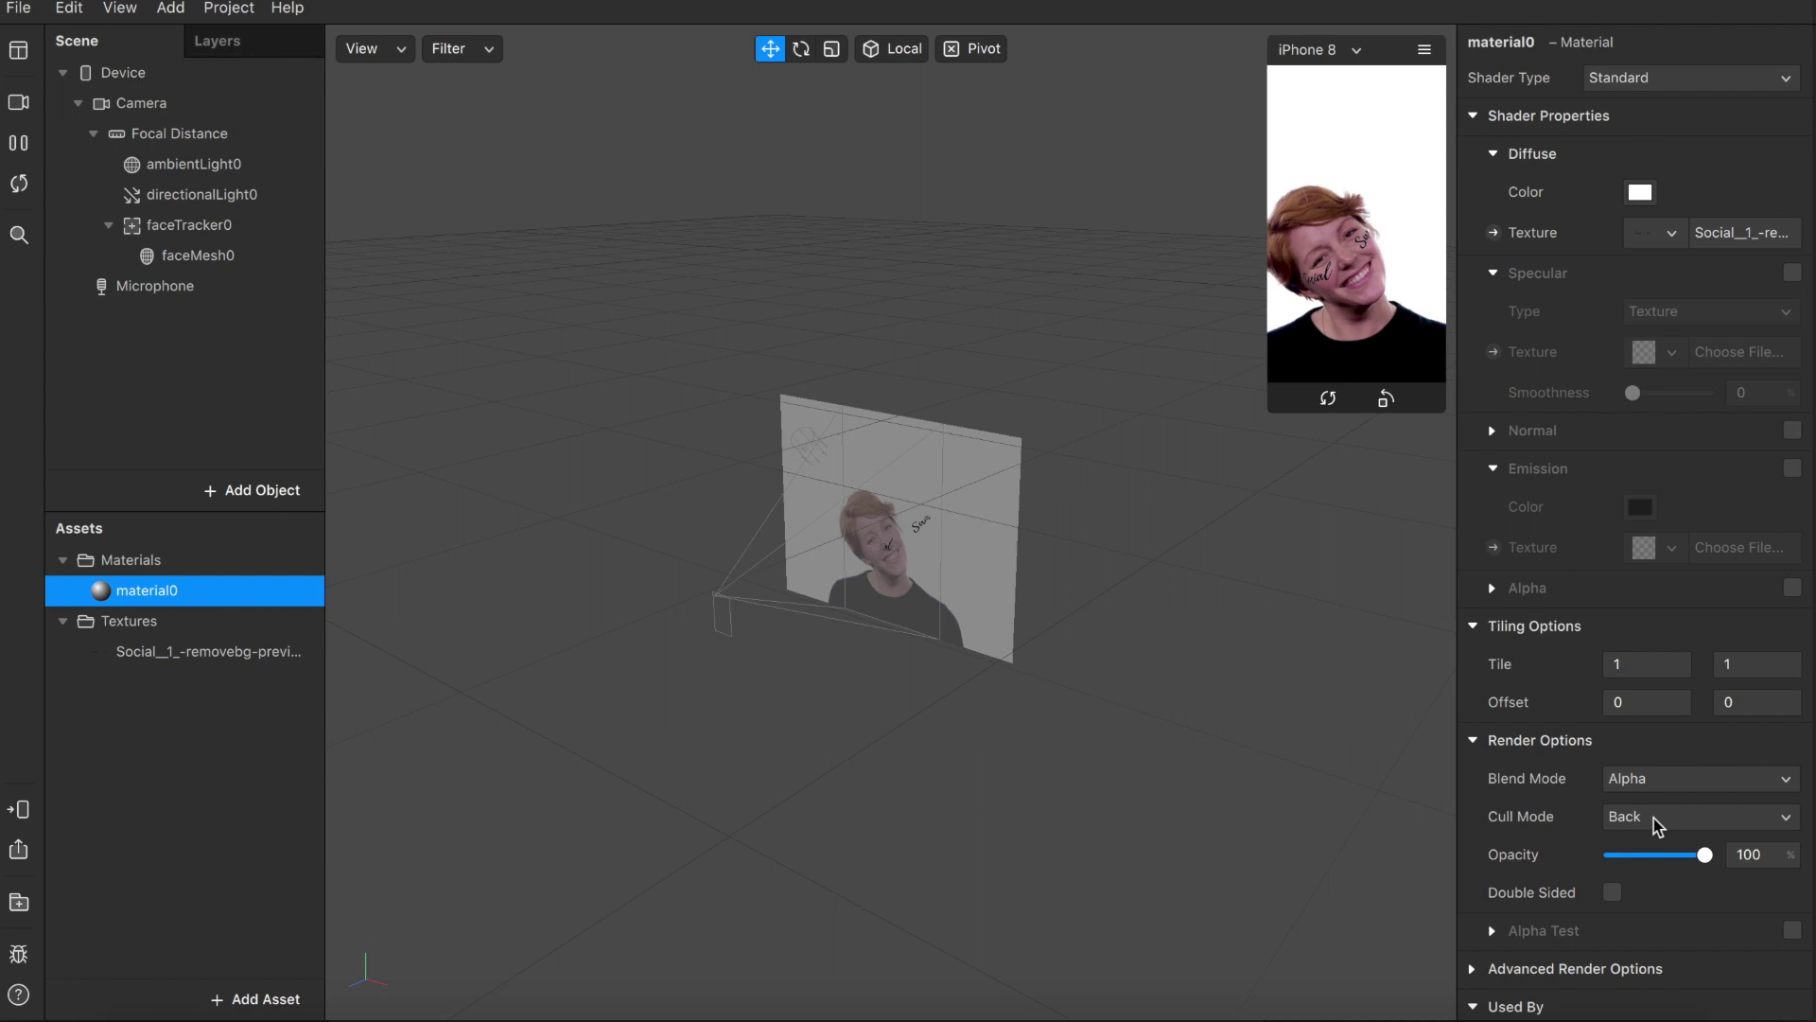
scroll(1653, 819, "down", 1)
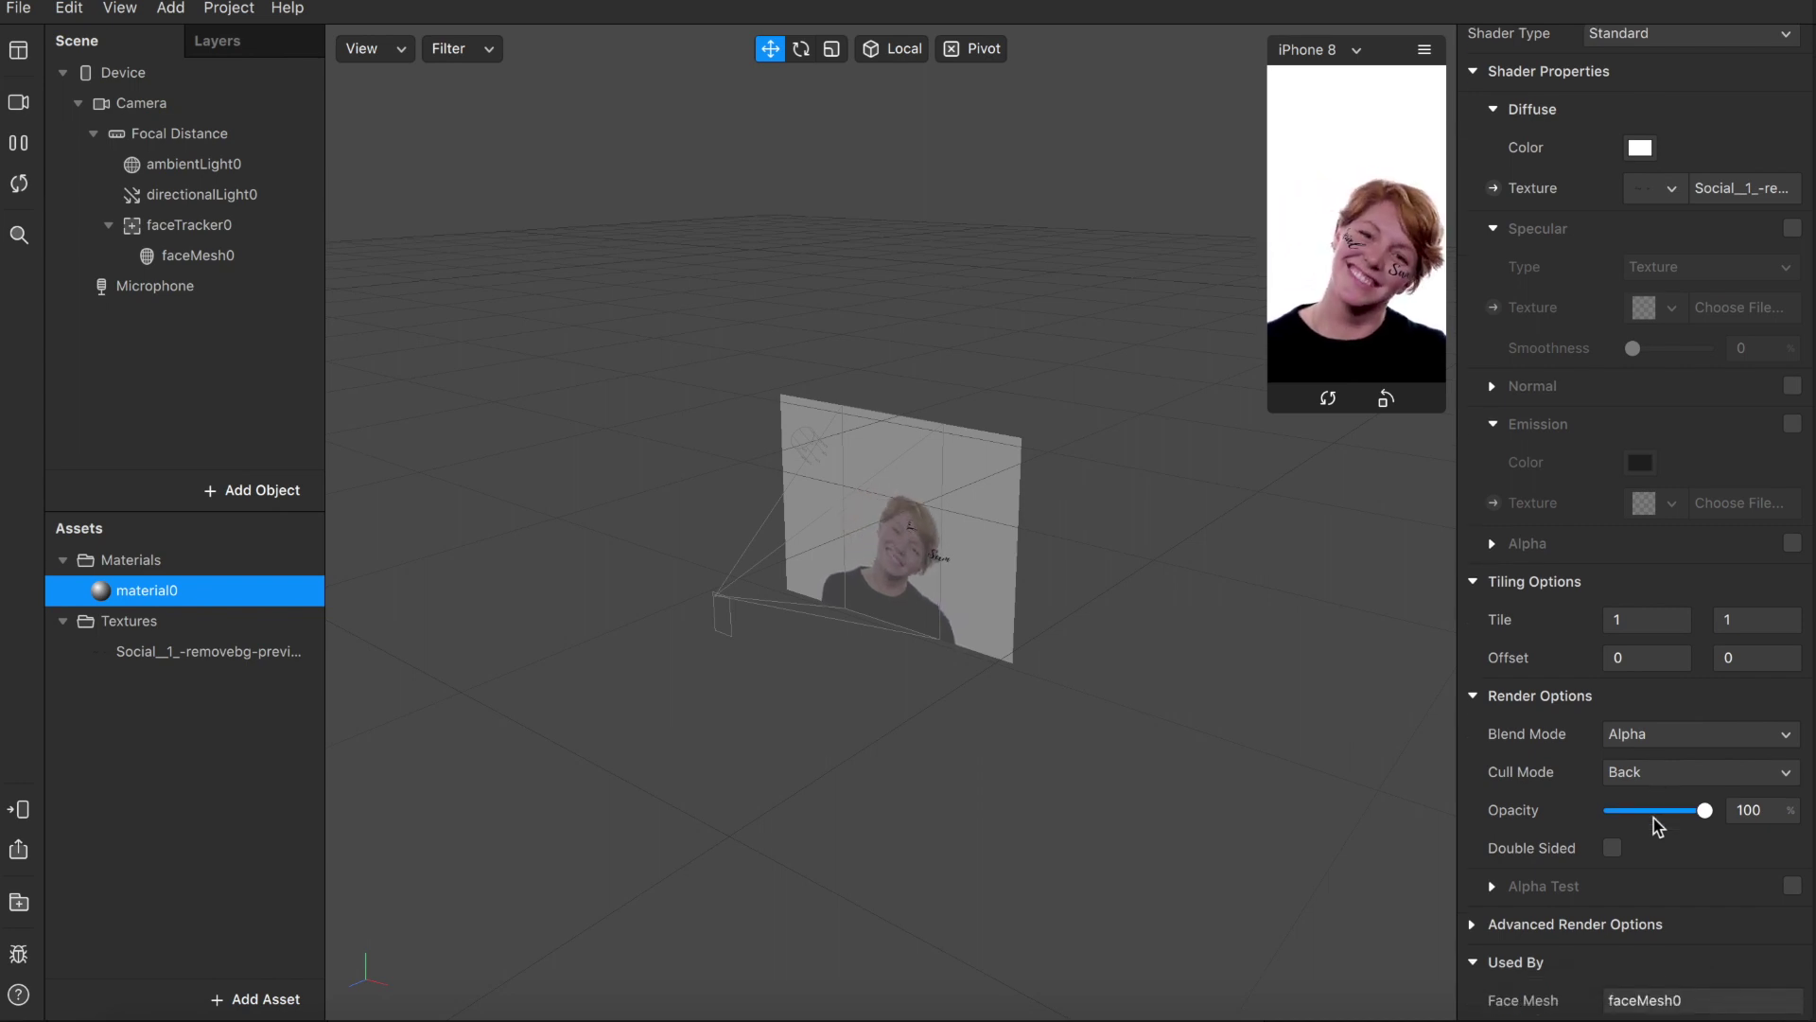
scroll(1654, 819, "up", 1)
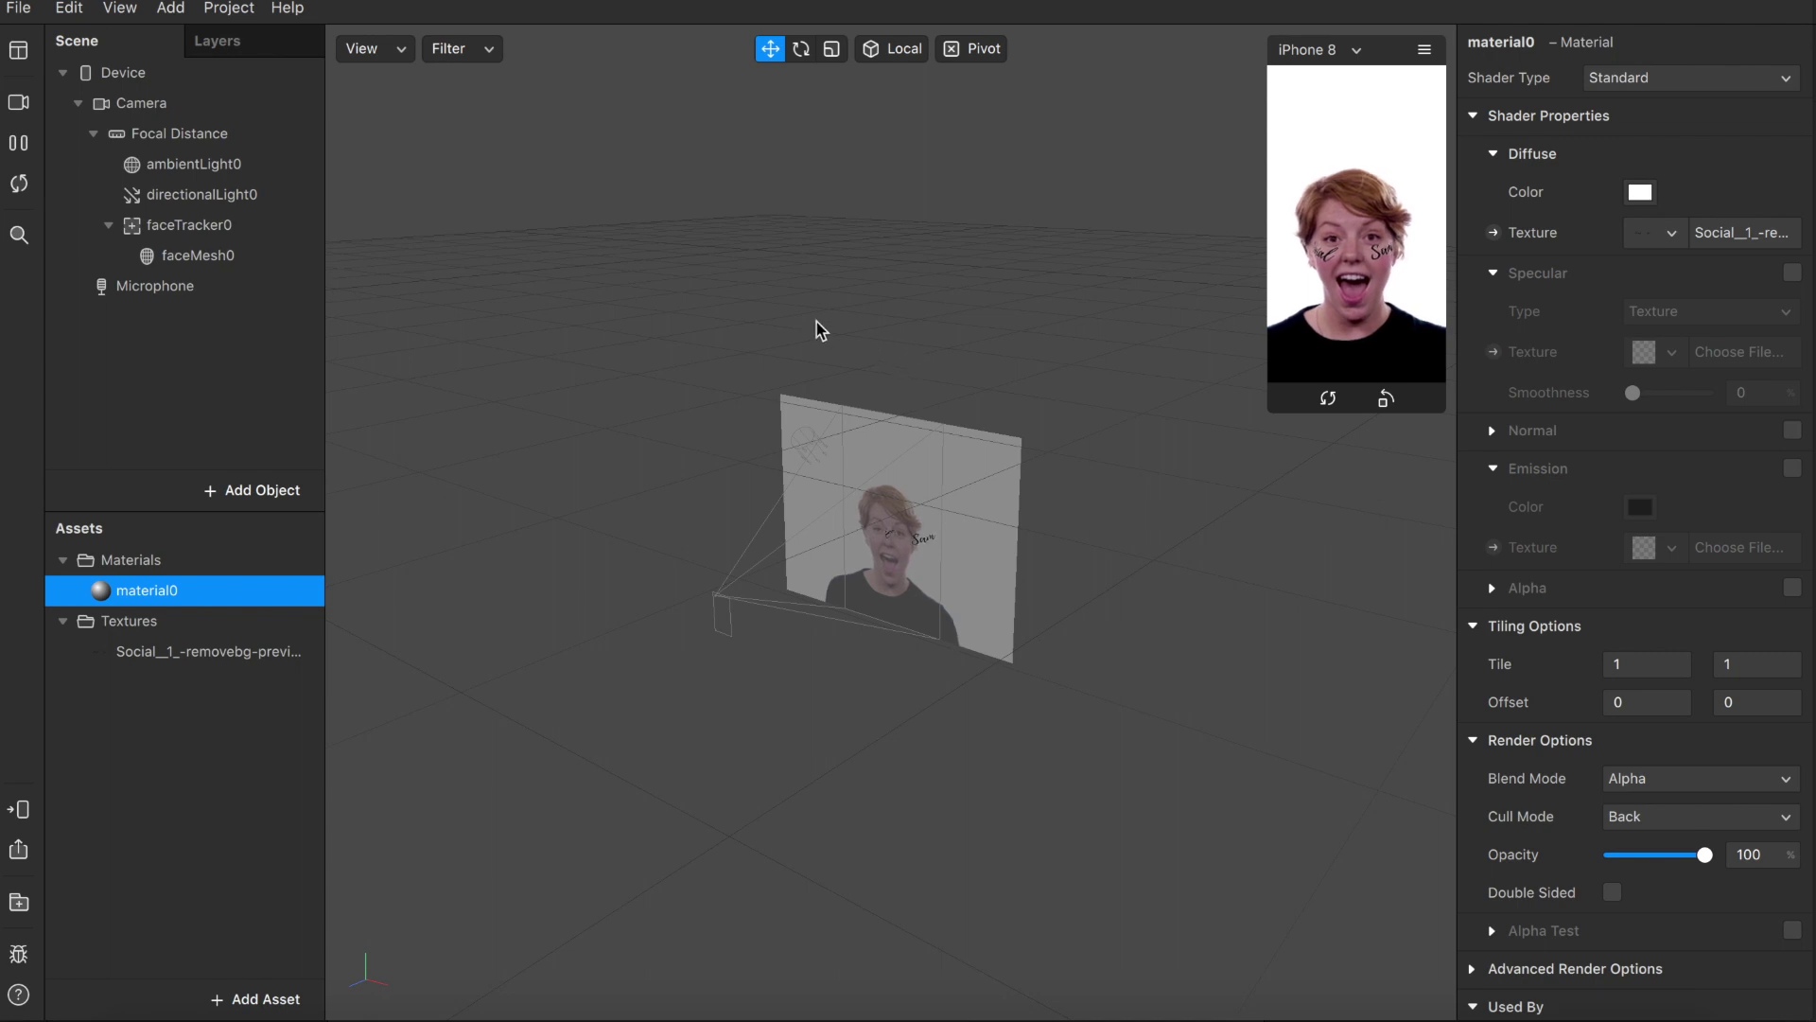
Preview the face filter live through the built-in FaceTime HD Camera
left_click(19, 103)
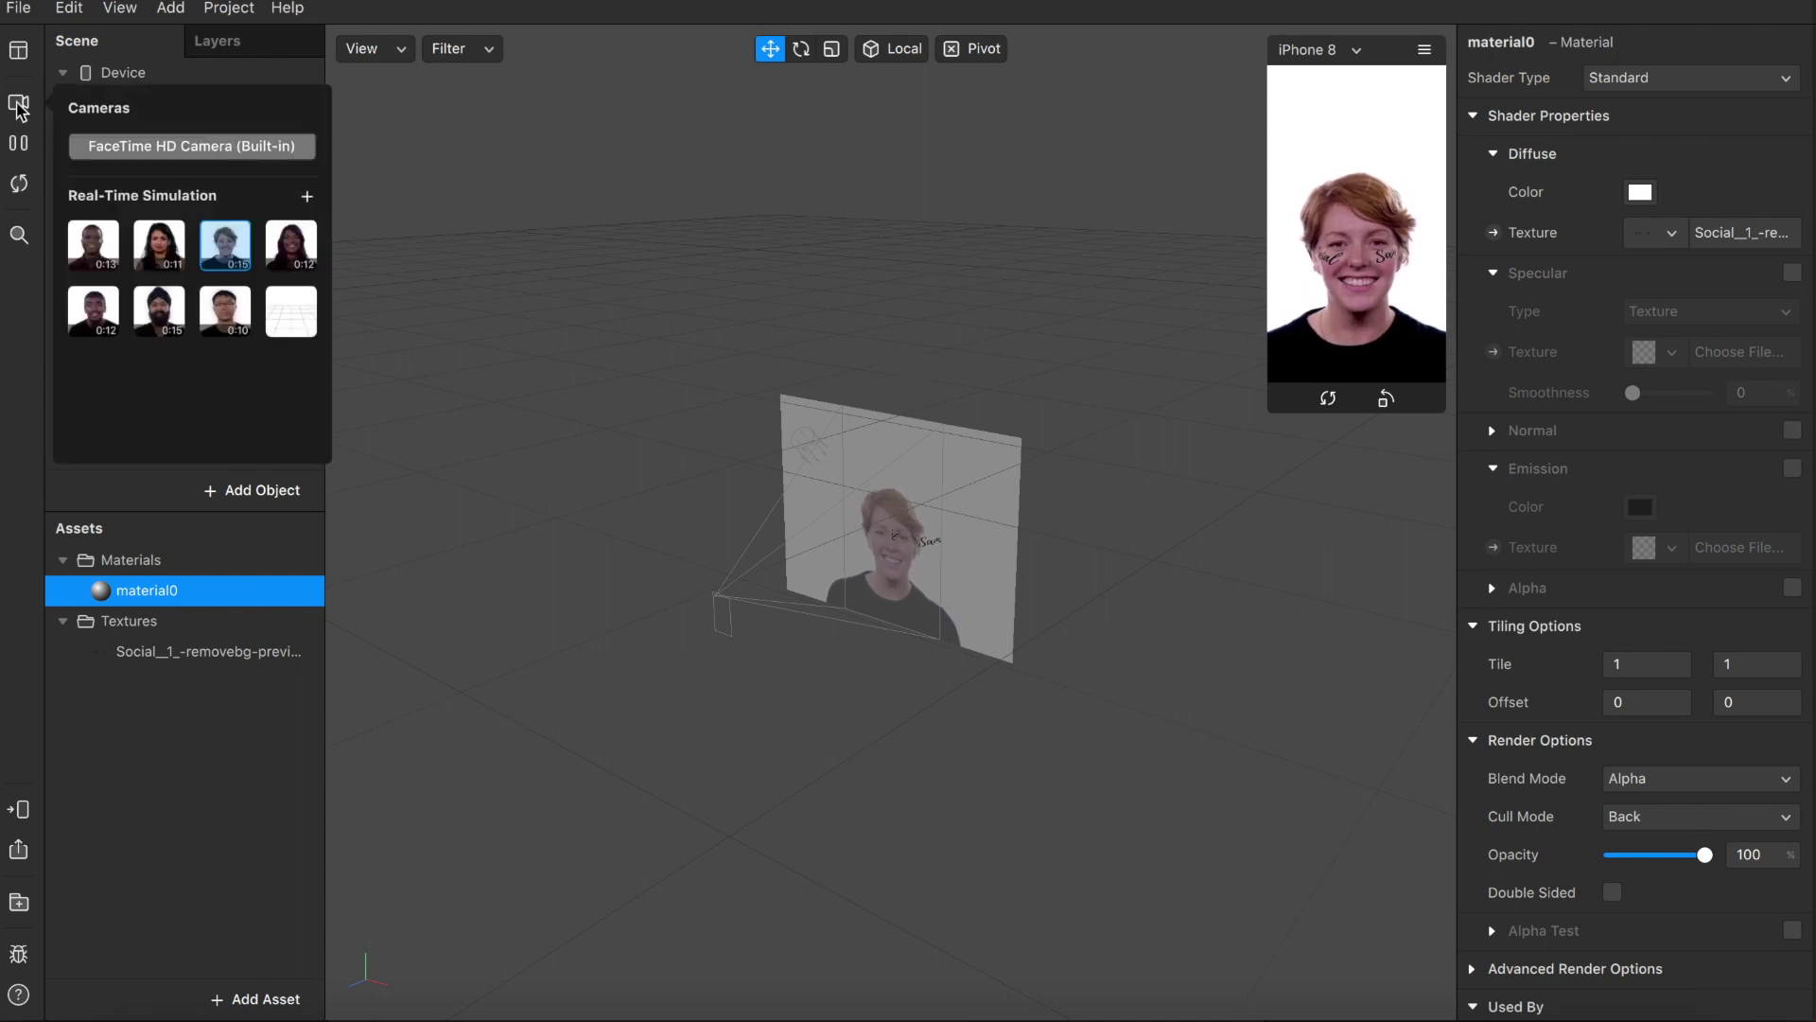
left_click(132, 149)
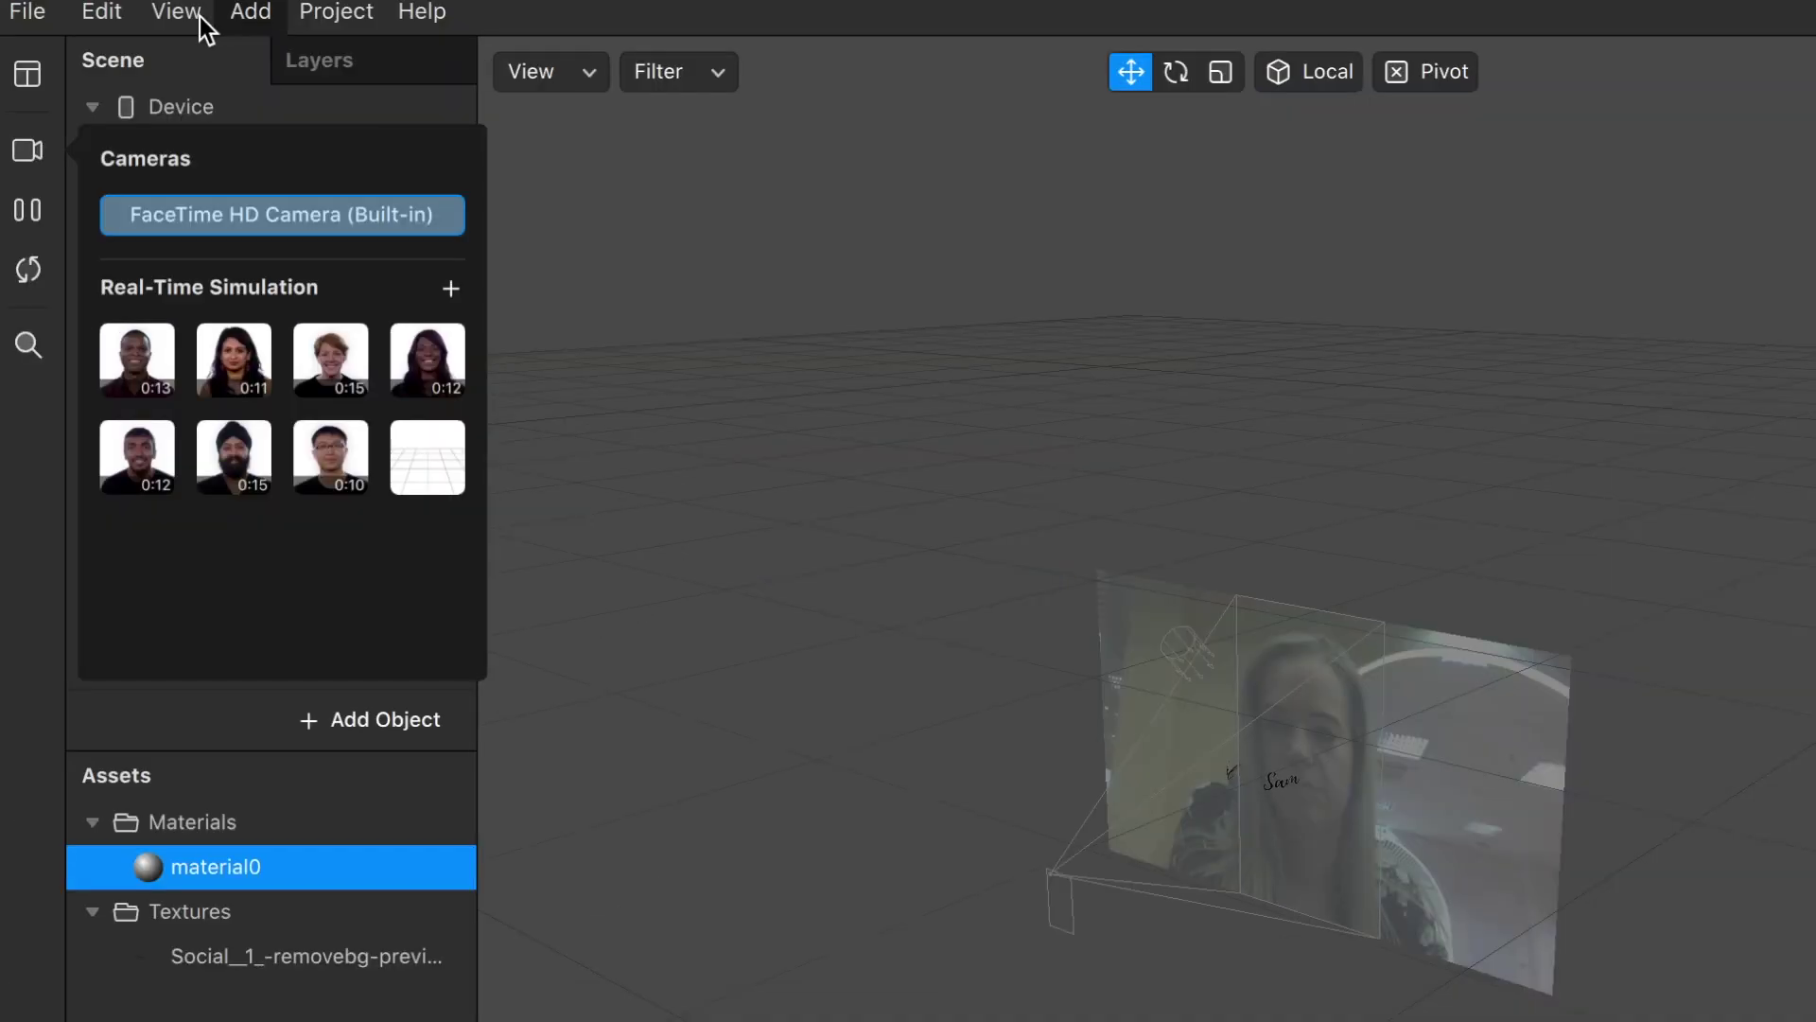
Start exporting the face filter project
left_click(29, 13)
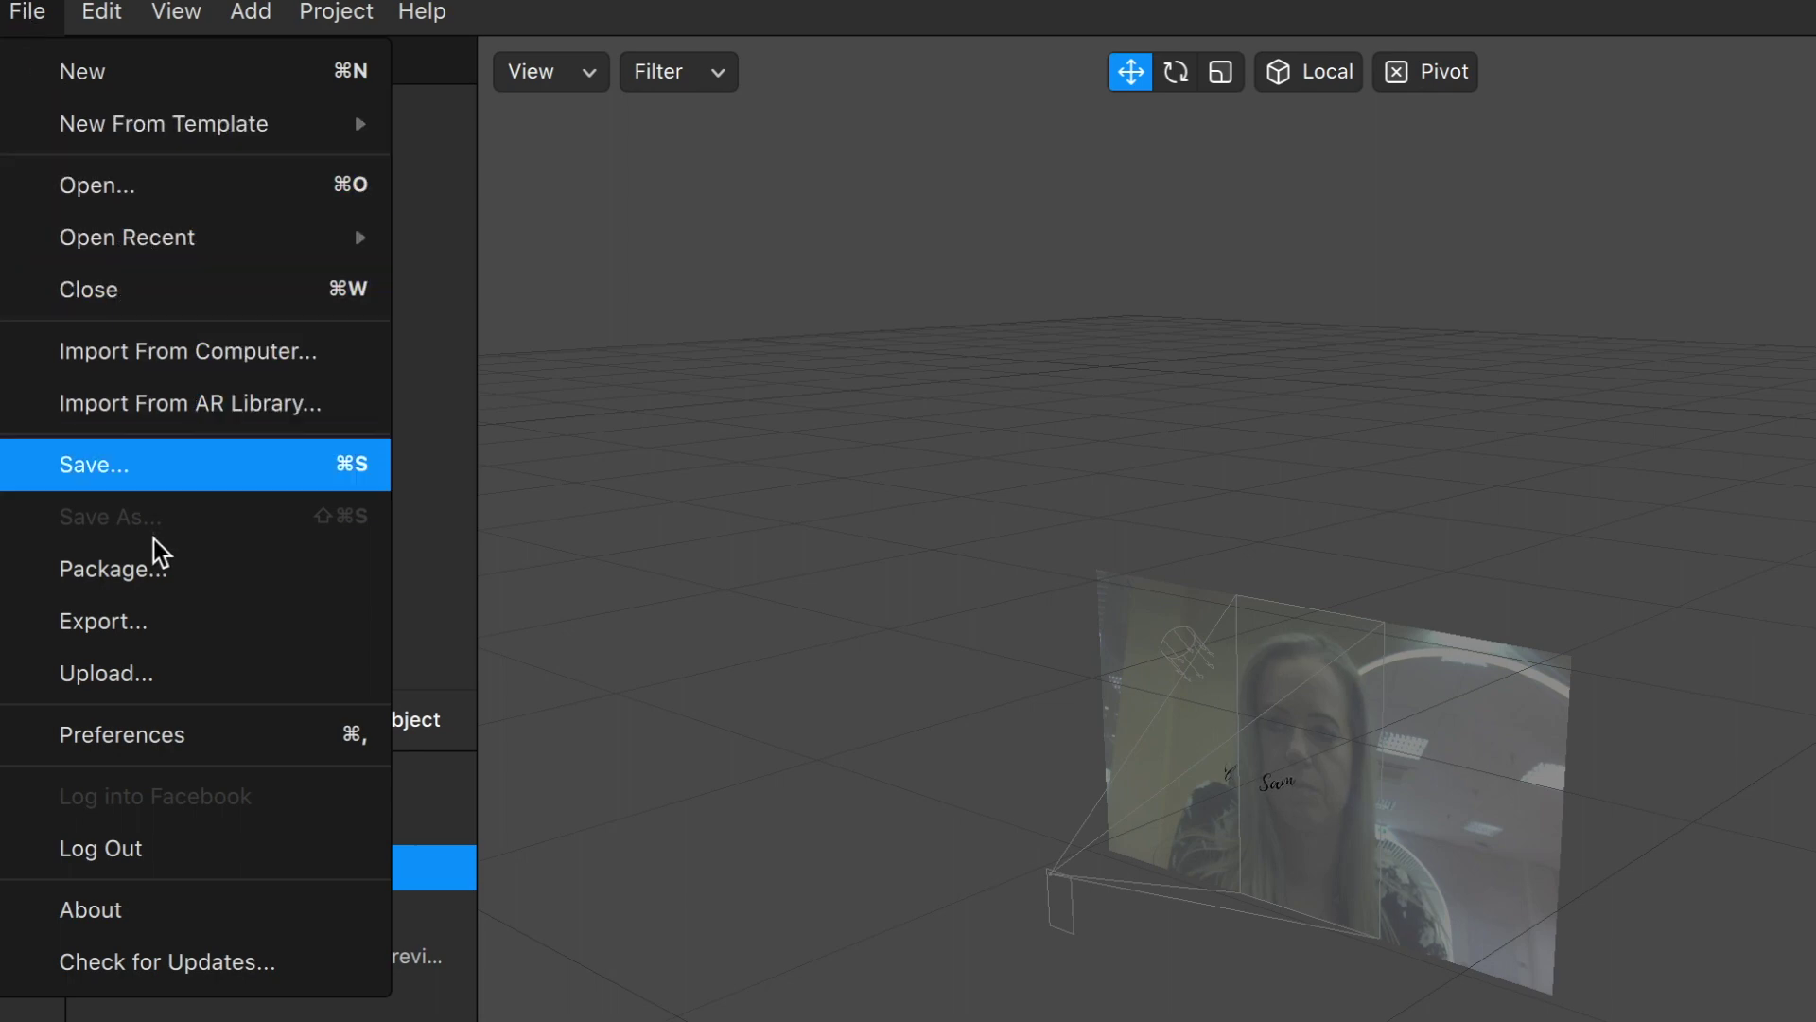
left_click(164, 628)
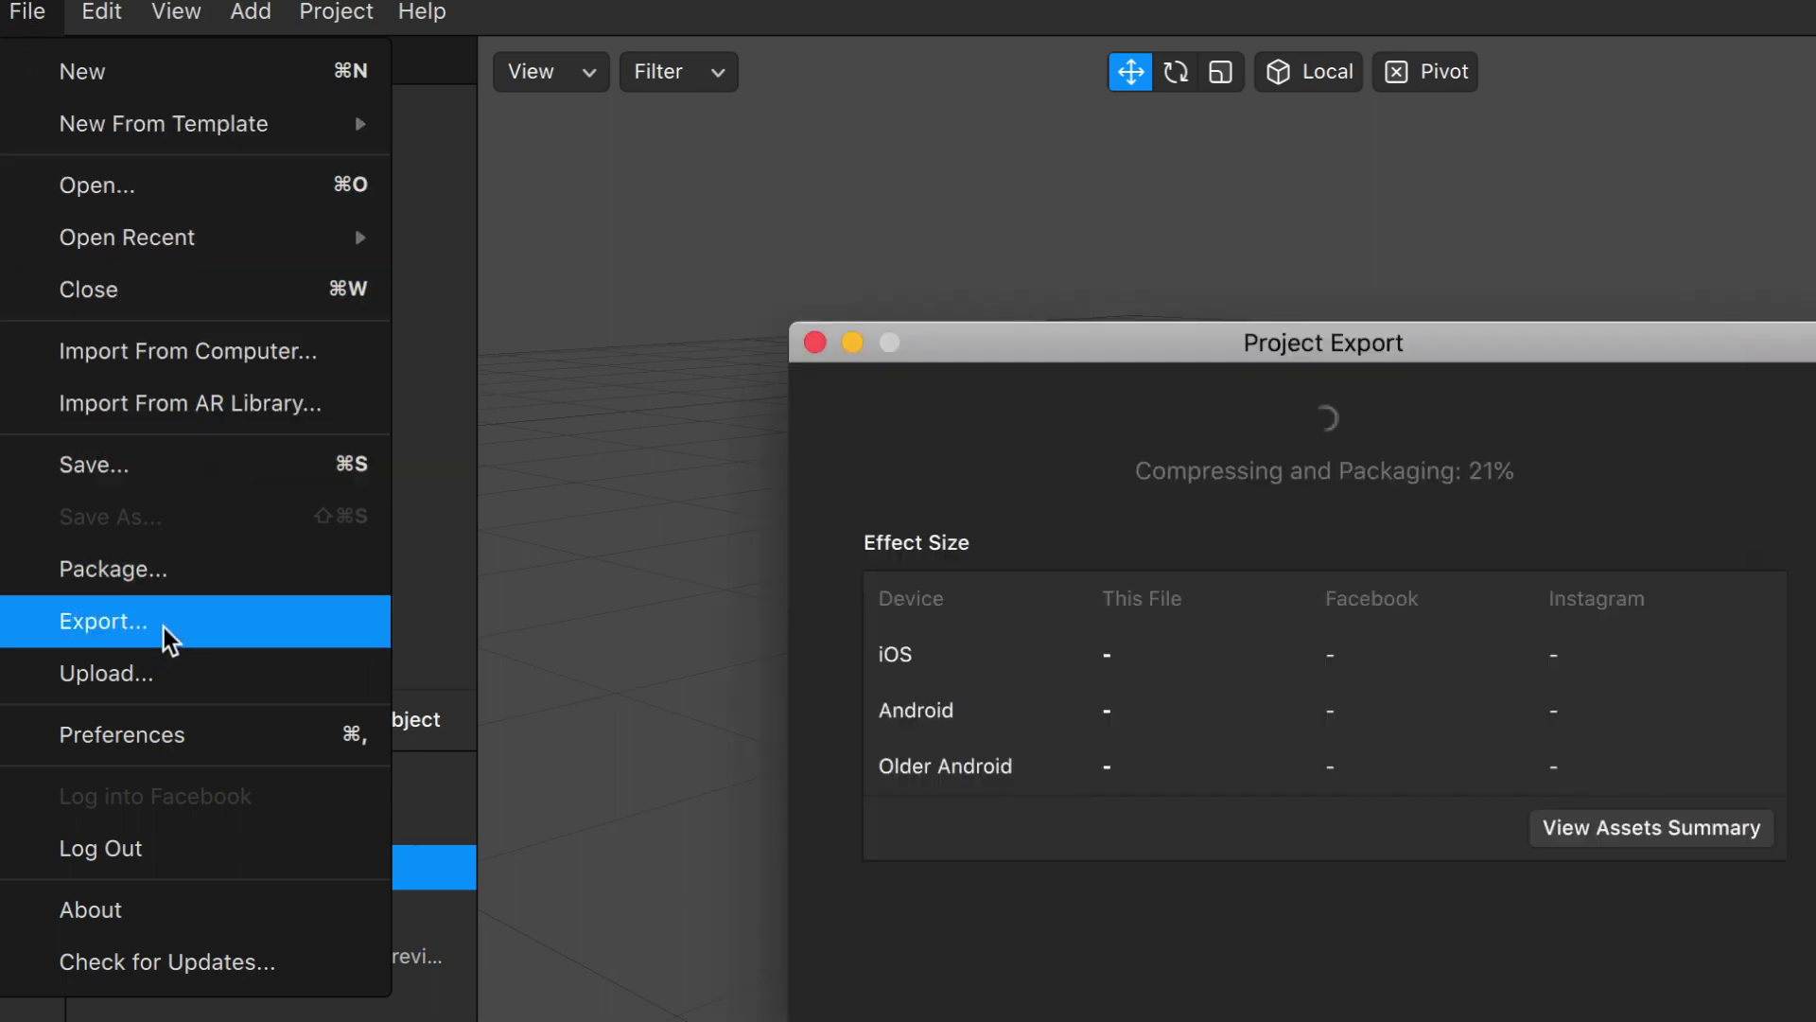